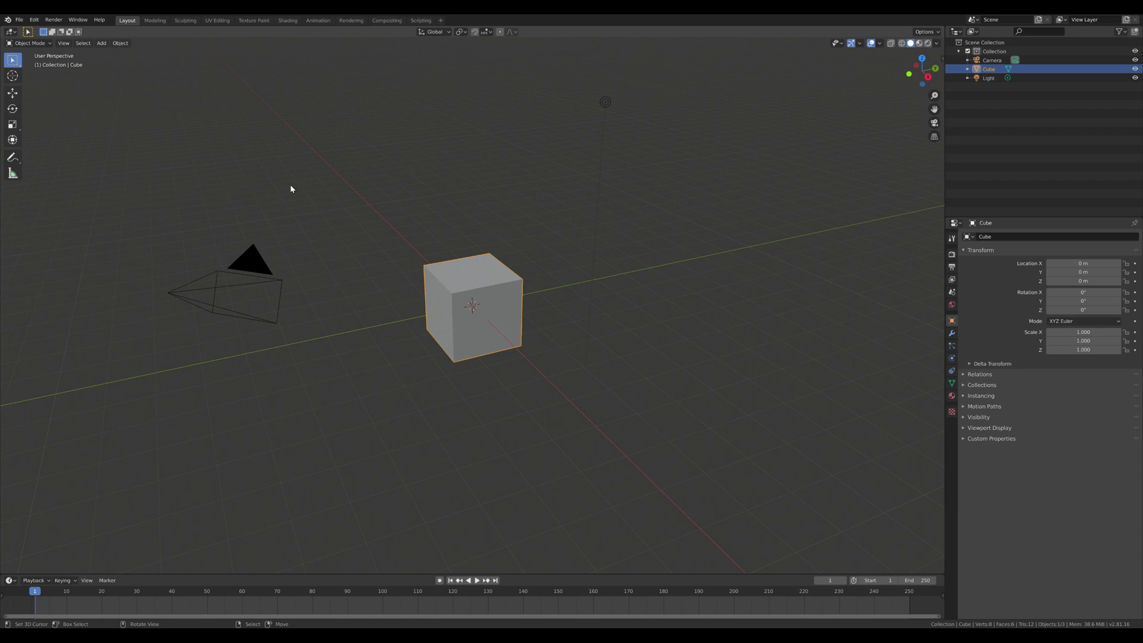
# Step: Delete the default cube and add a plane mesh
pyautogui.press('x')
pyautogui.click(395, 196)
pyautogui.hotkey('shift', 'a')
pyautogui.click(448, 193)
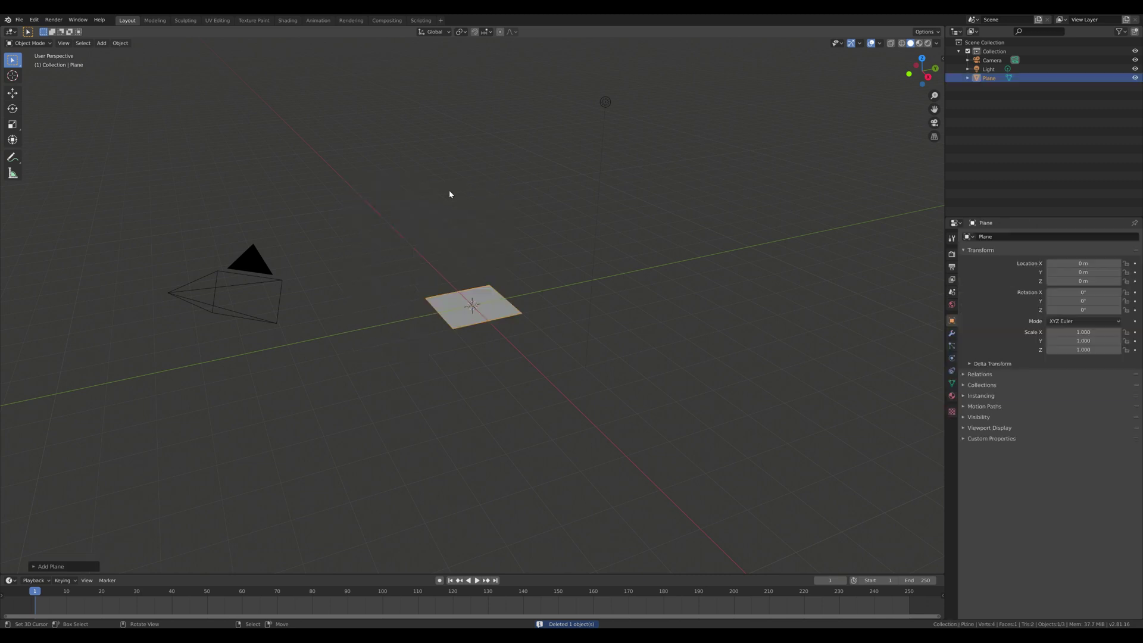
# Step: Scale the plane up to 4.968 and split the viewport into two side-by-side 3D views
pyautogui.press('s')
pyautogui.click(22, 514)
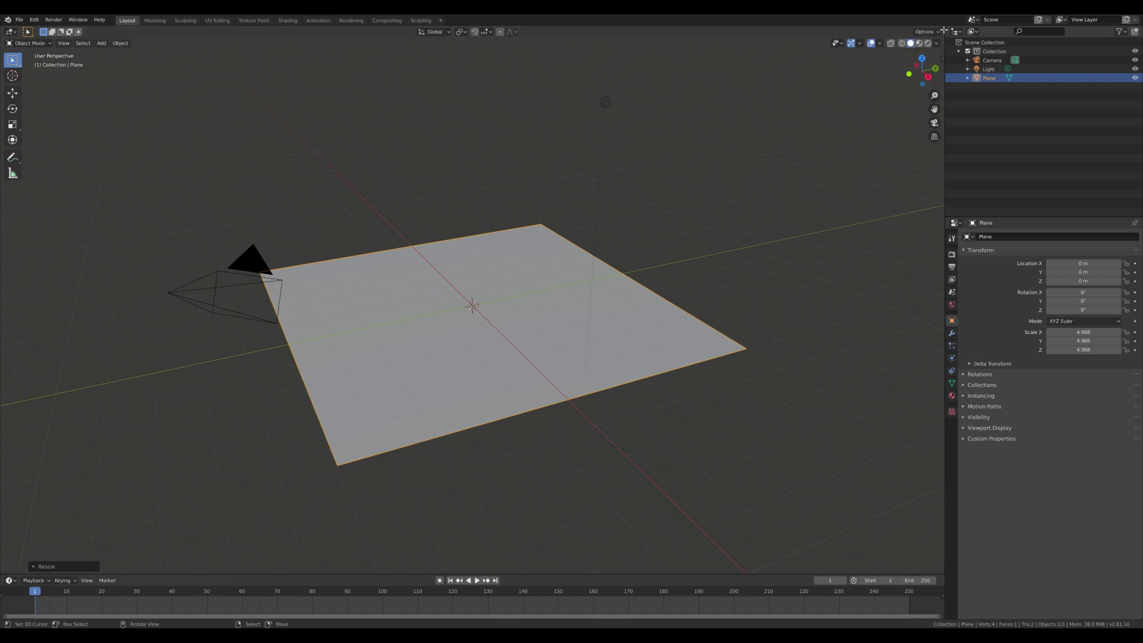
pyautogui.moveTo(944, 29); pyautogui.dragTo(633, 59)
# Step: Make the right view a Shader Editor and create a new material, Material.001, for the plane
pyautogui.click(644, 31)
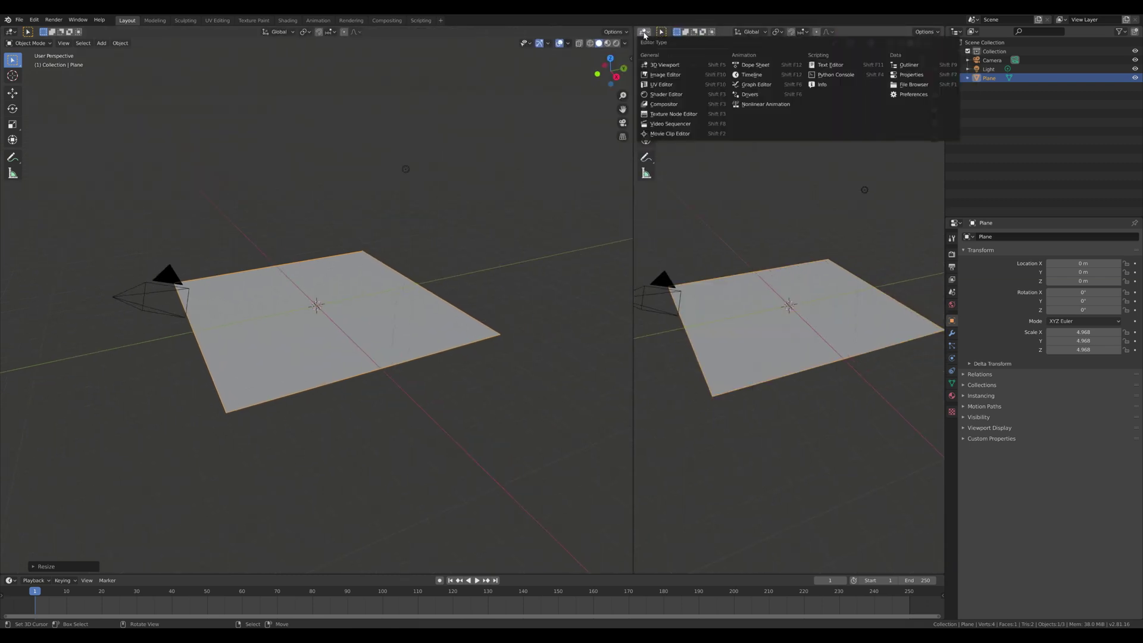
pyautogui.click(665, 94)
pyautogui.click(855, 31)
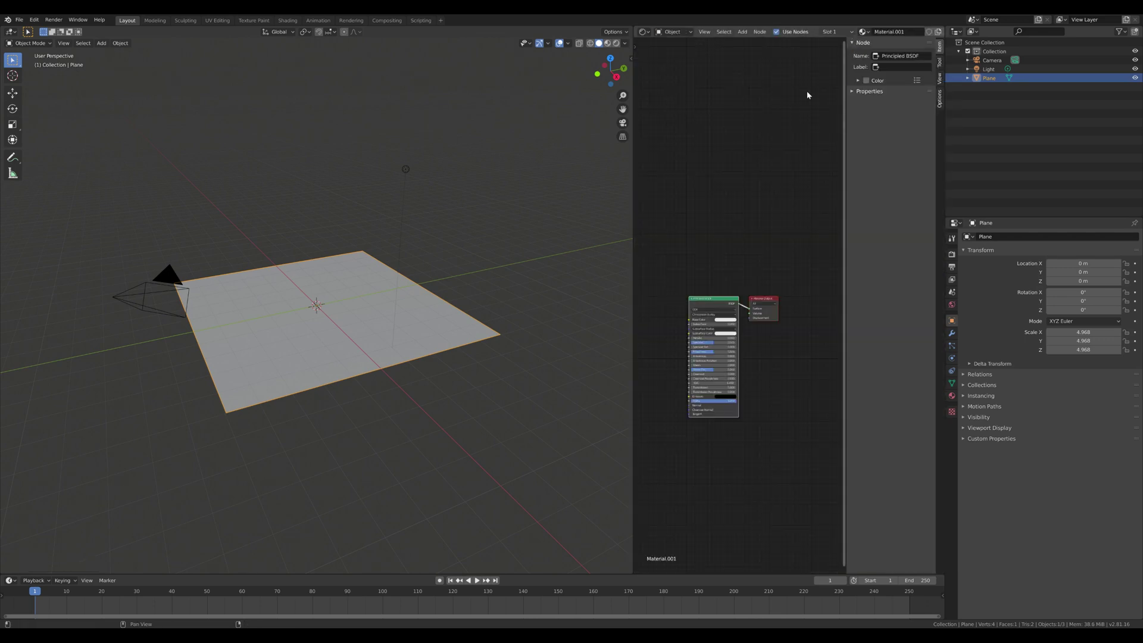
# Step: Hide the sidebar and add an Image Texture node left of the shader
pyautogui.press('n')
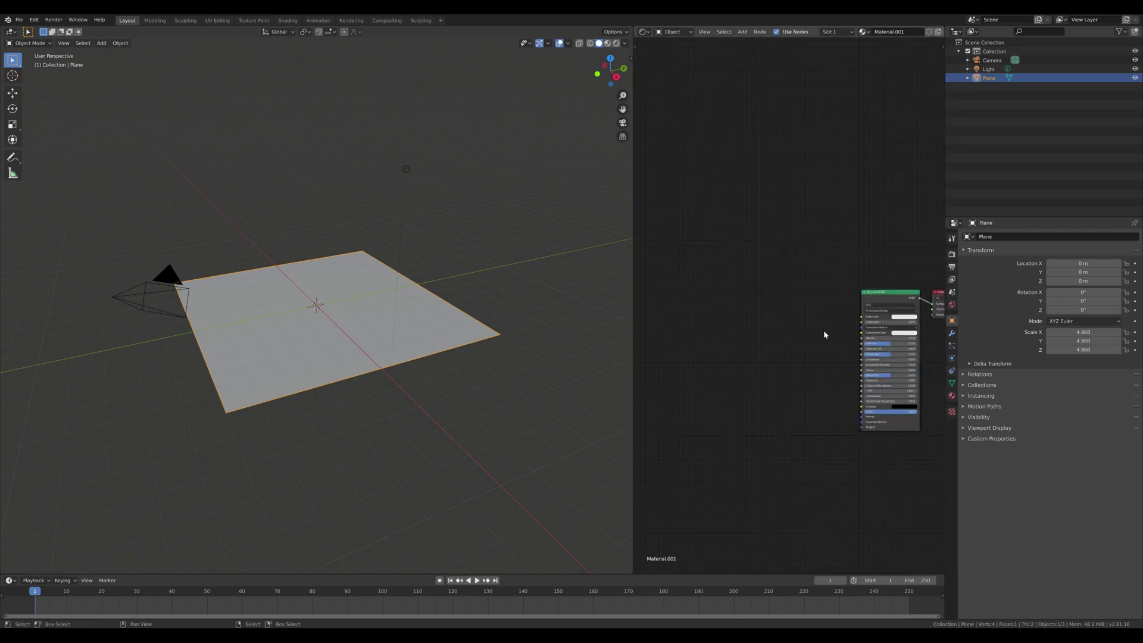
pyautogui.scroll(-2, 824, 334)
pyautogui.scroll(-1, 831, 300)
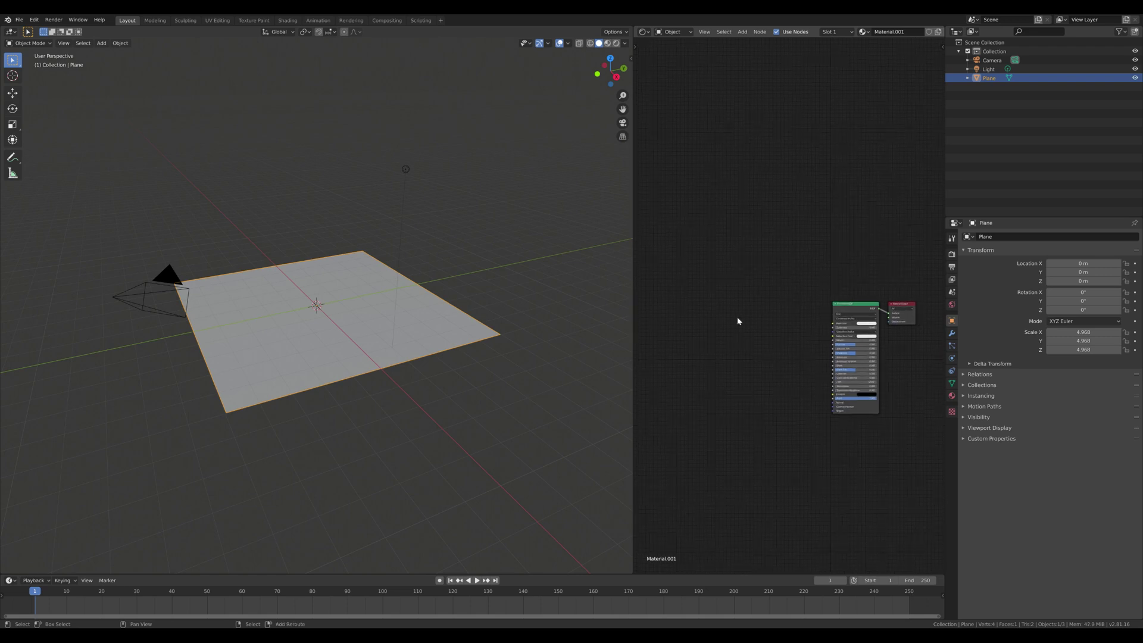
pyautogui.hotkey('shift', 'a')
pyautogui.moveTo(702, 337)
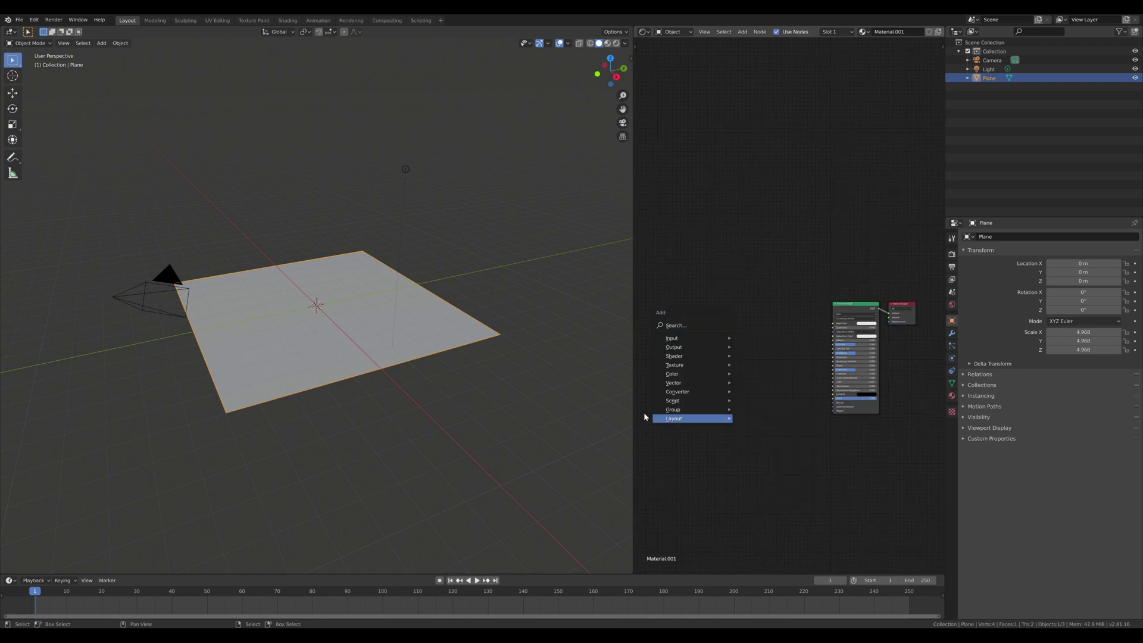
pyautogui.moveTo(702, 364)
pyautogui.click(765, 416)
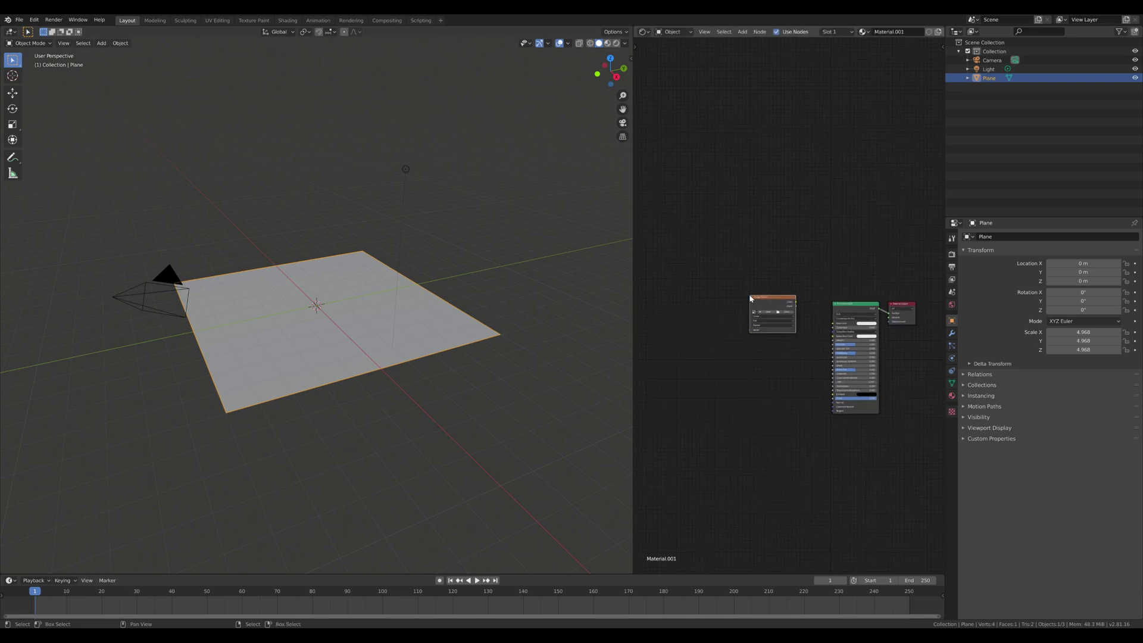
# Step: Load the pavement texture image from the Downloads folder into the Image Texture node
pyautogui.click(786, 312)
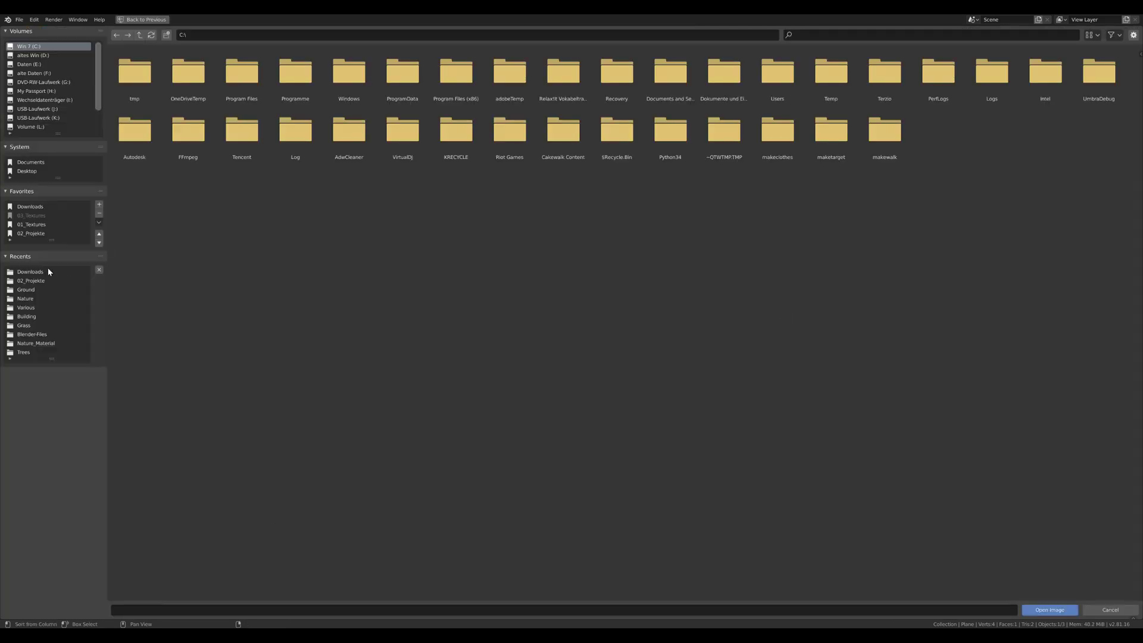
pyautogui.click(30, 271)
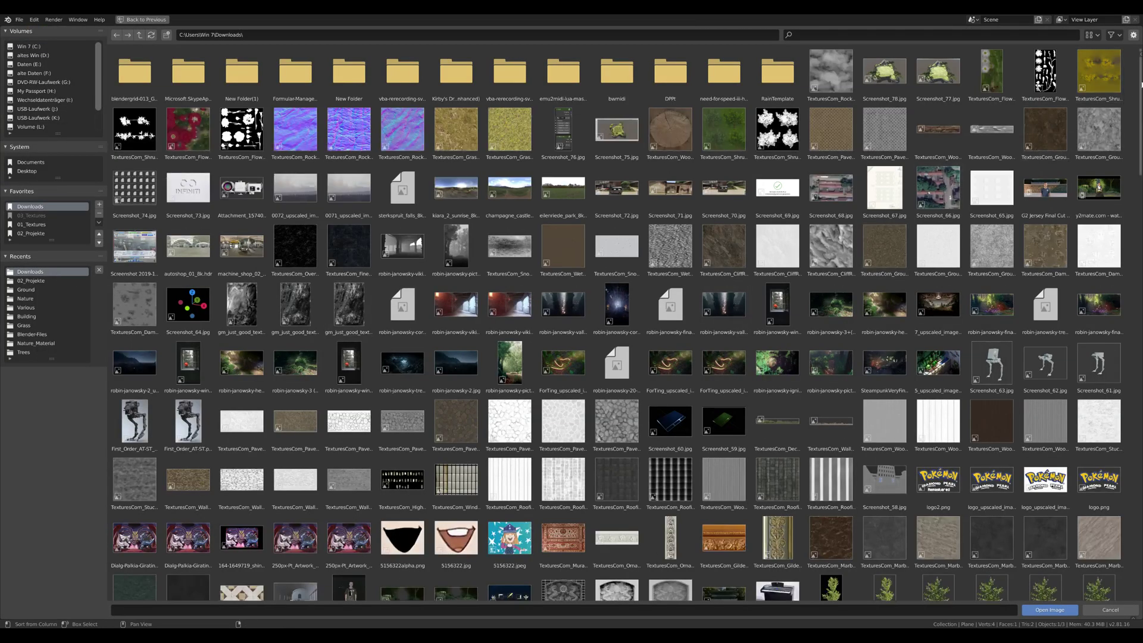
pyautogui.moveTo(1141, 85); pyautogui.dragTo(1138, 194)
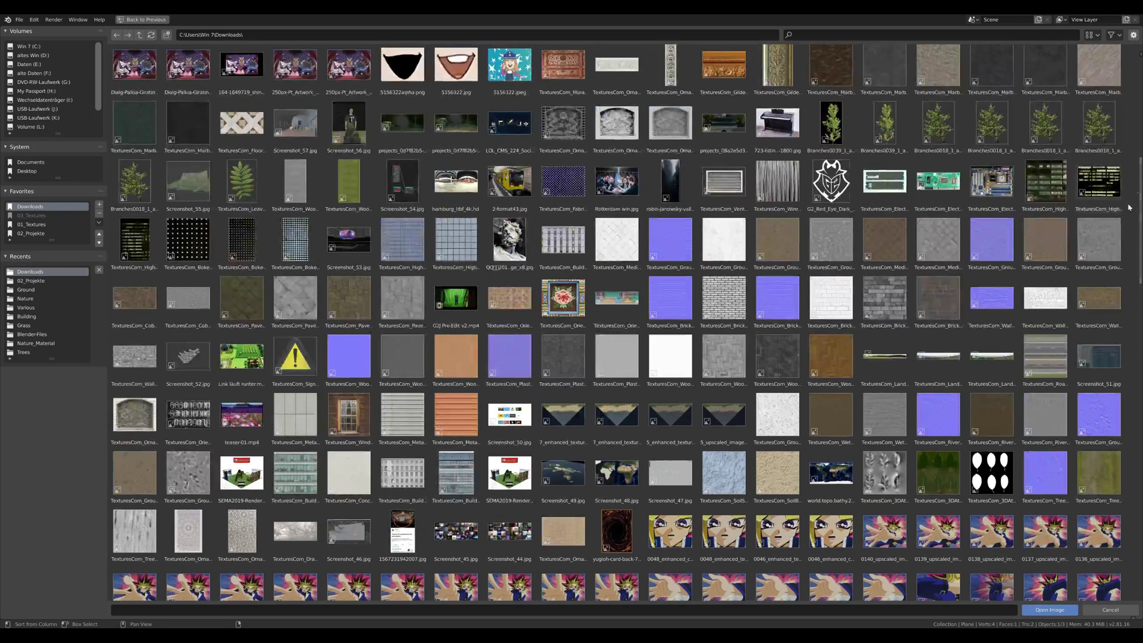
pyautogui.doubleClick(255, 288)
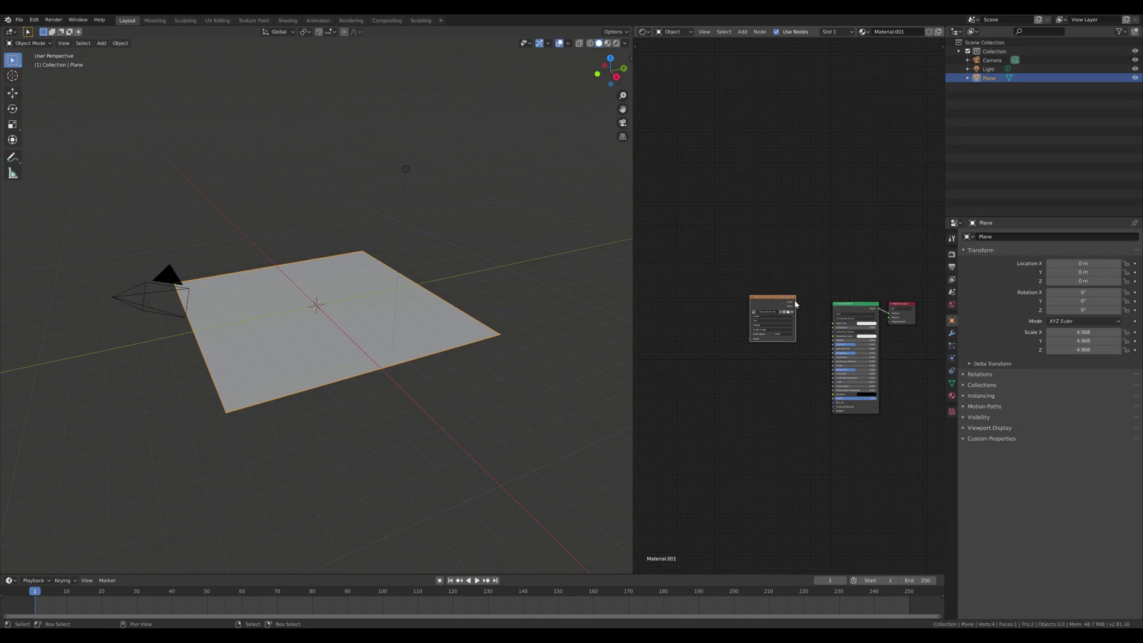
# Step: Link the image Color to Base Color and switch the viewport to Material Preview shading
pyautogui.moveTo(796, 304); pyautogui.dragTo(832, 323)
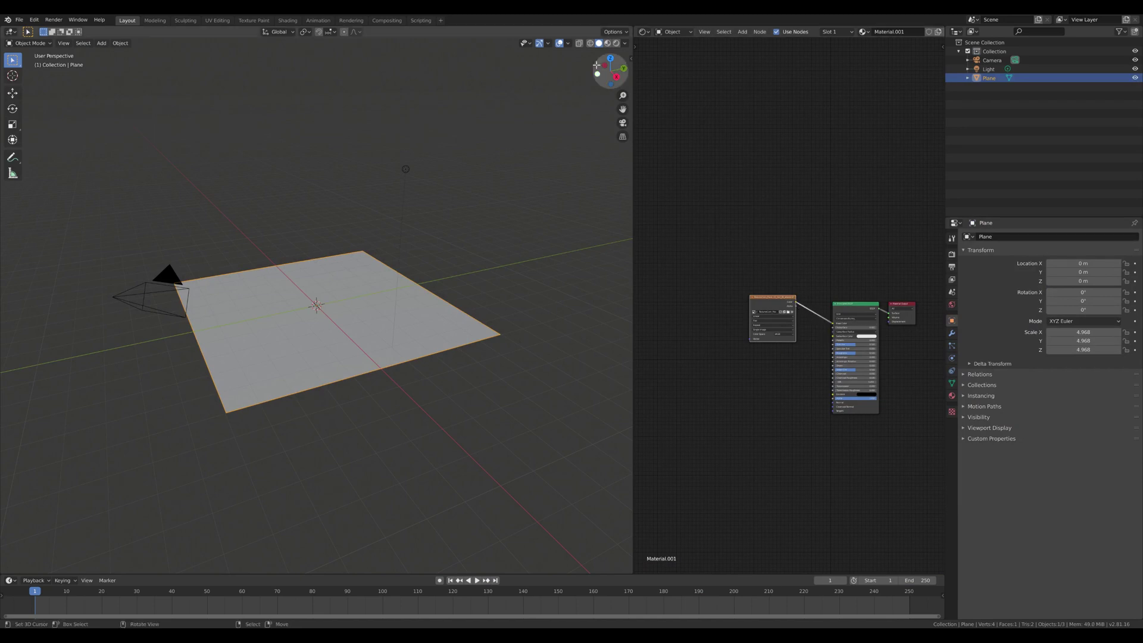
pyautogui.click(617, 44)
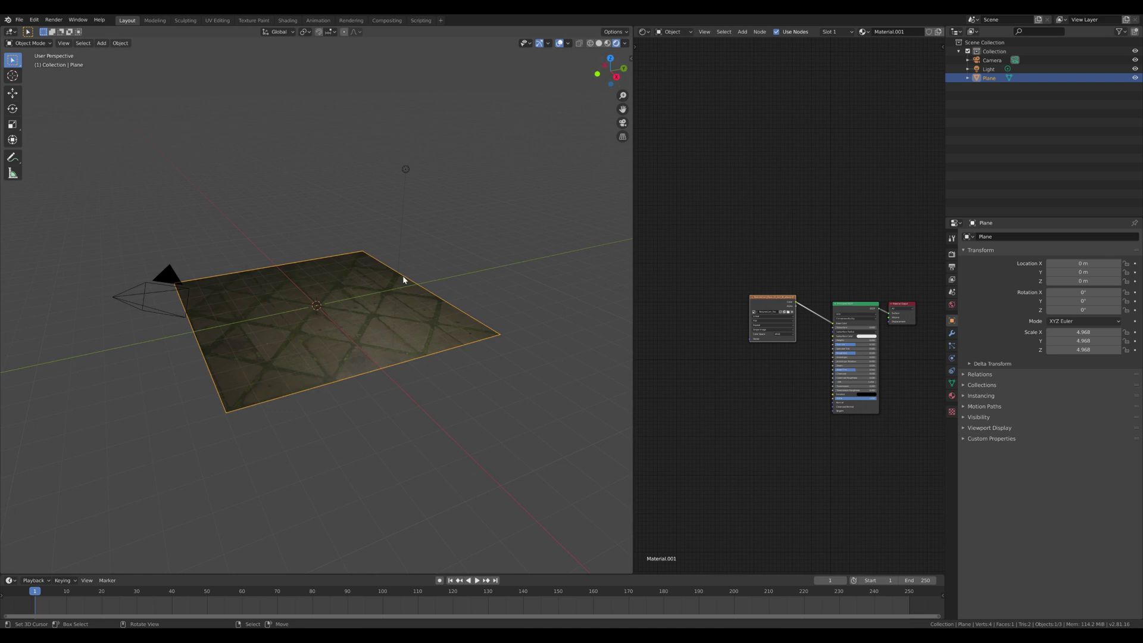
pyautogui.moveTo(403, 276)
pyautogui.mouseDown(button='middle')
pyautogui.moveTo(423, 319)
pyautogui.moveTo(380, 337)
pyautogui.moveTo(423, 329)
pyautogui.moveTo(416, 339)
pyautogui.moveTo(407, 295)
pyautogui.mouseUp(button='middle')
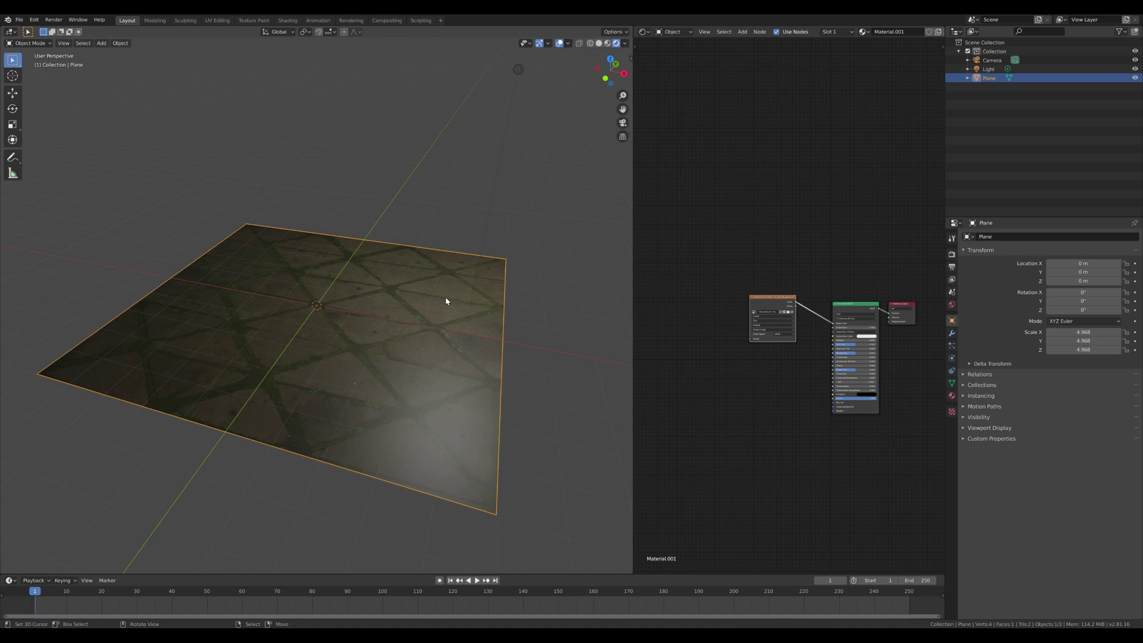
# Step: Add a Texture Coordinate node and link its Generated output to the image's Vector input
pyautogui.moveTo(738, 360); pyautogui.dragTo(779, 357, button='middle')
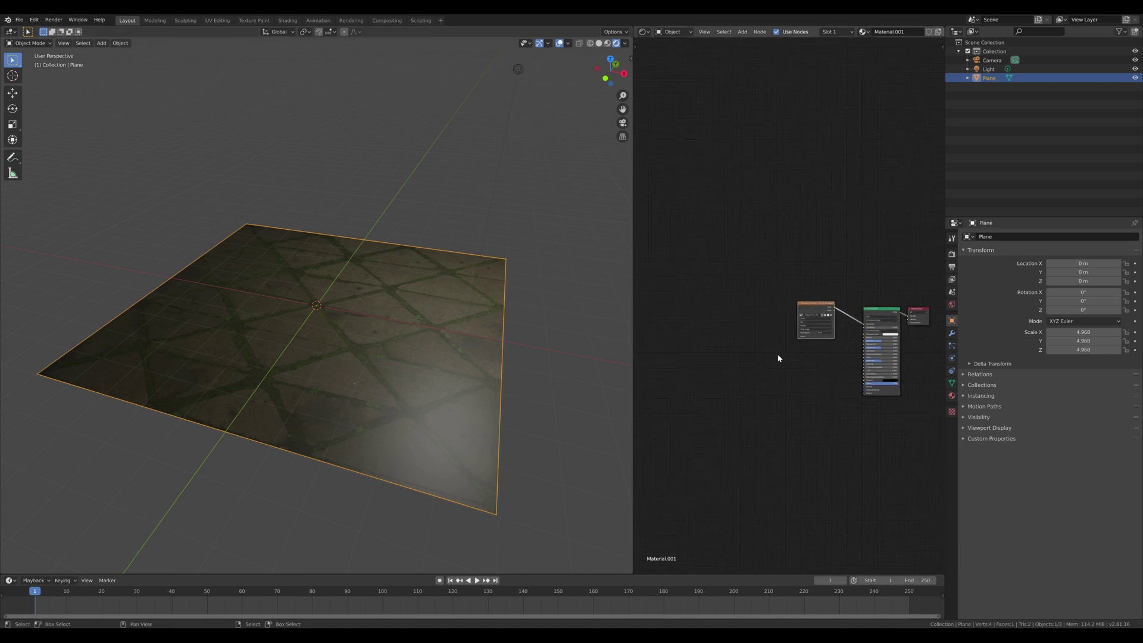
pyautogui.scroll(-1, 828, 400)
pyautogui.hotkey('shift', 'a')
pyautogui.moveTo(718, 307)
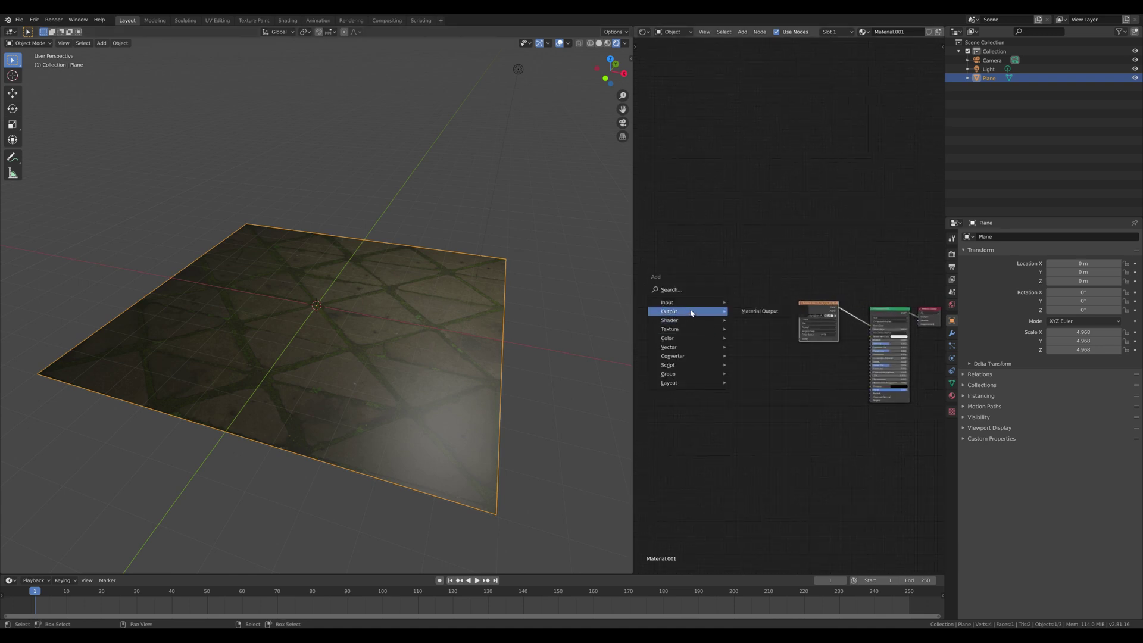
pyautogui.click(767, 430)
pyautogui.click(691, 322)
pyautogui.scroll(3, 701, 325)
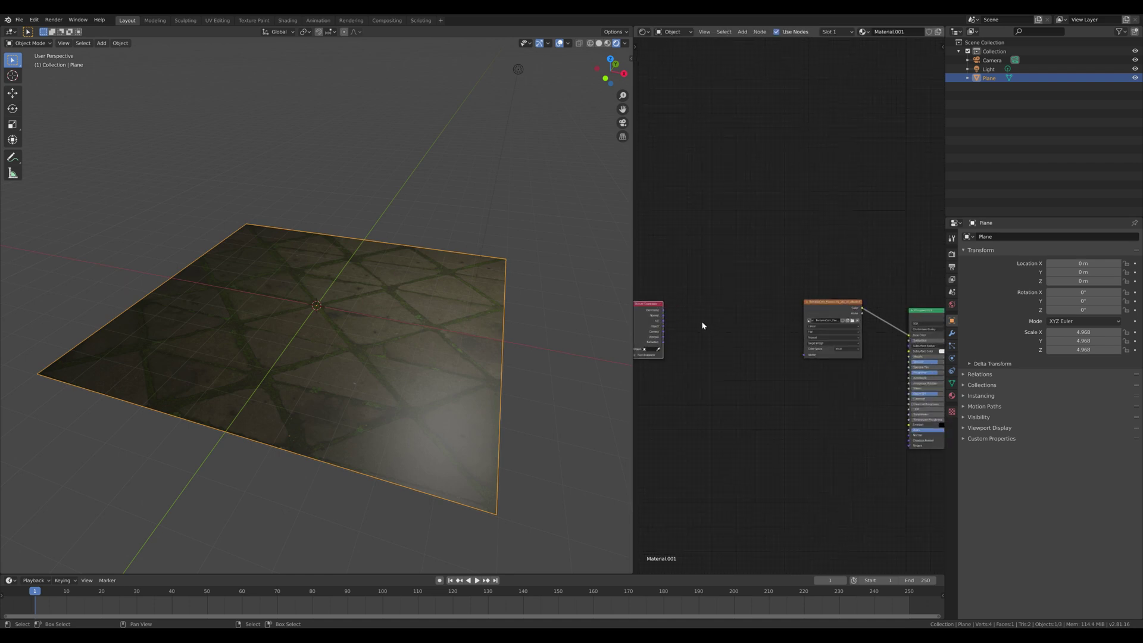
pyautogui.moveTo(663, 310); pyautogui.dragTo(801, 353)
pyautogui.moveTo(664, 309); pyautogui.dragTo(803, 354)
pyautogui.moveTo(647, 304); pyautogui.dragTo(668, 299)
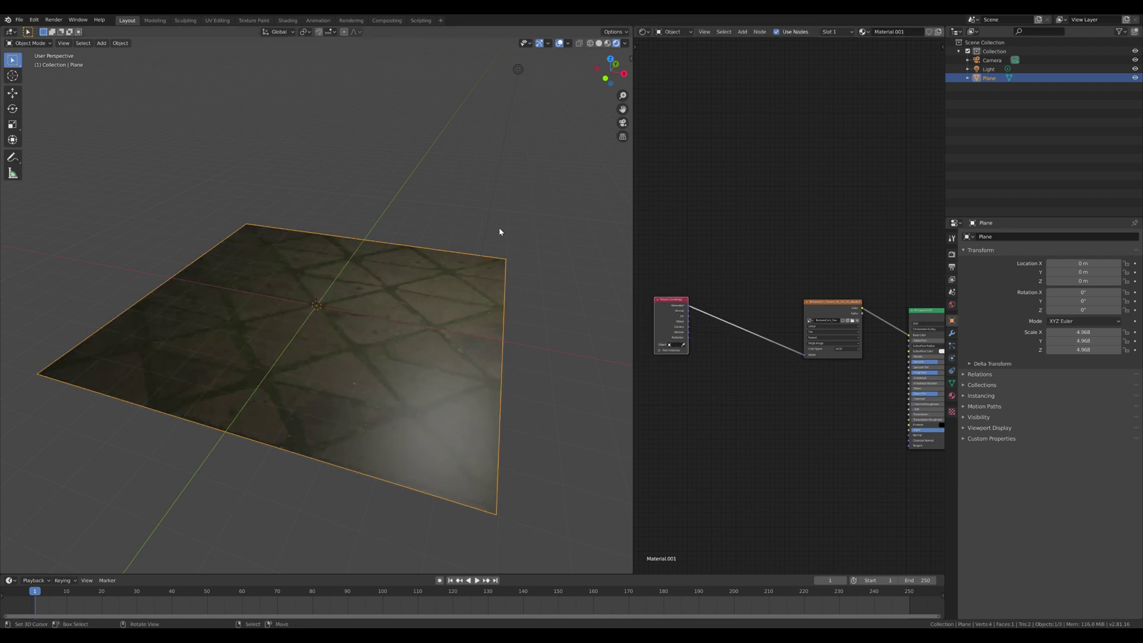
pyautogui.scroll(-4, 486, 238)
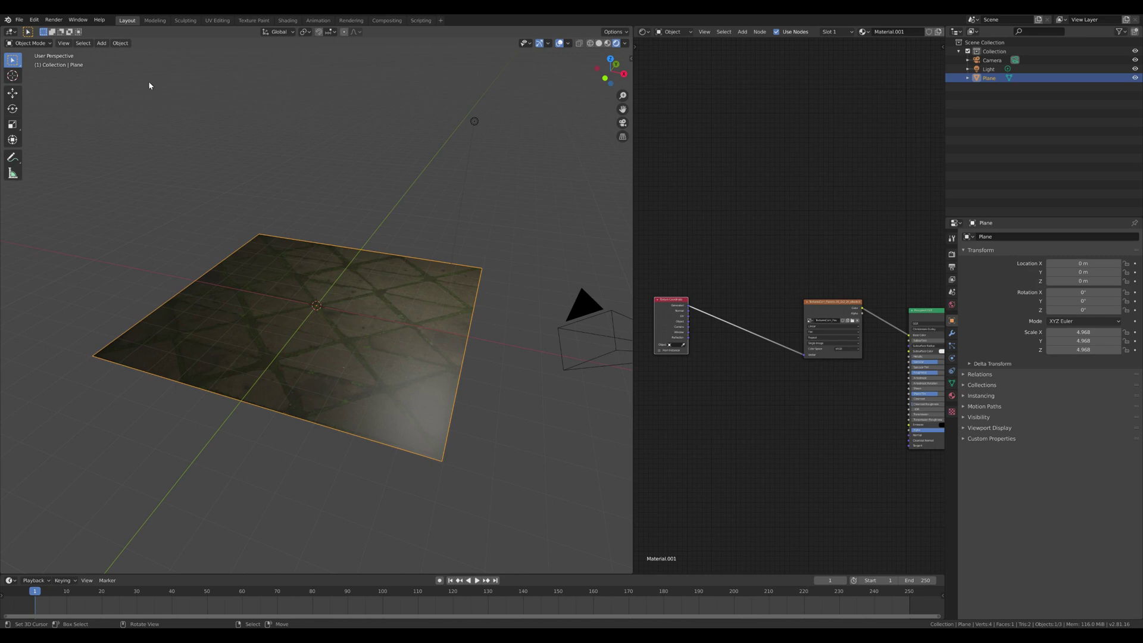
# Step: Append the POM node group from the NodeTree folder of ParallaxOcclusionMapping_Ver_1-1.blend
pyautogui.click(18, 21)
pyautogui.click(48, 118)
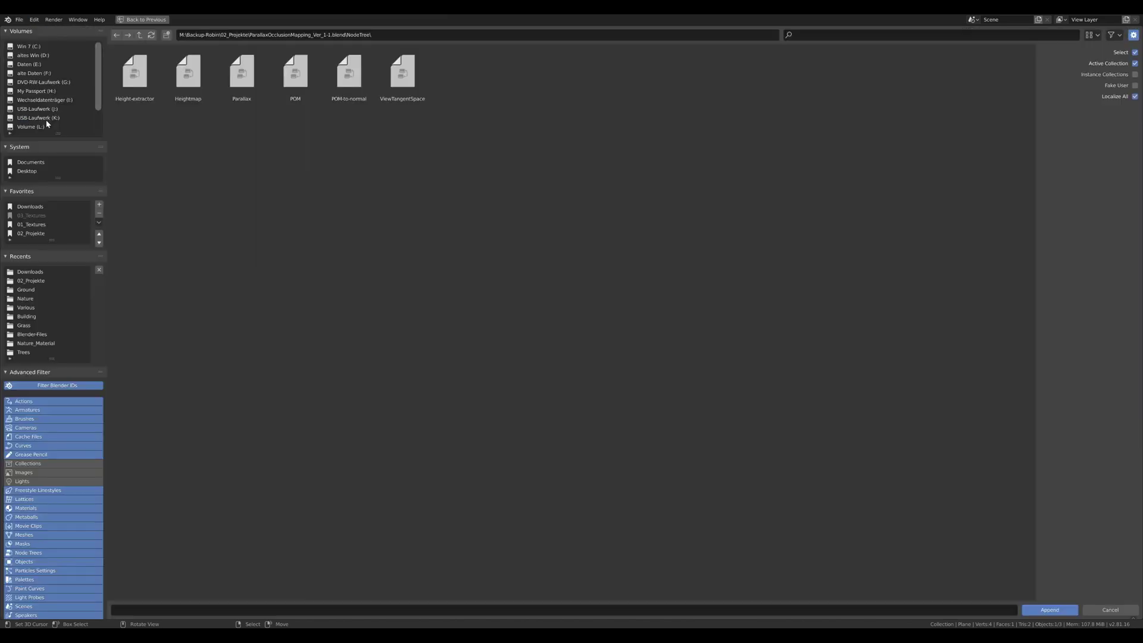
pyautogui.click(139, 34)
pyautogui.click(139, 35)
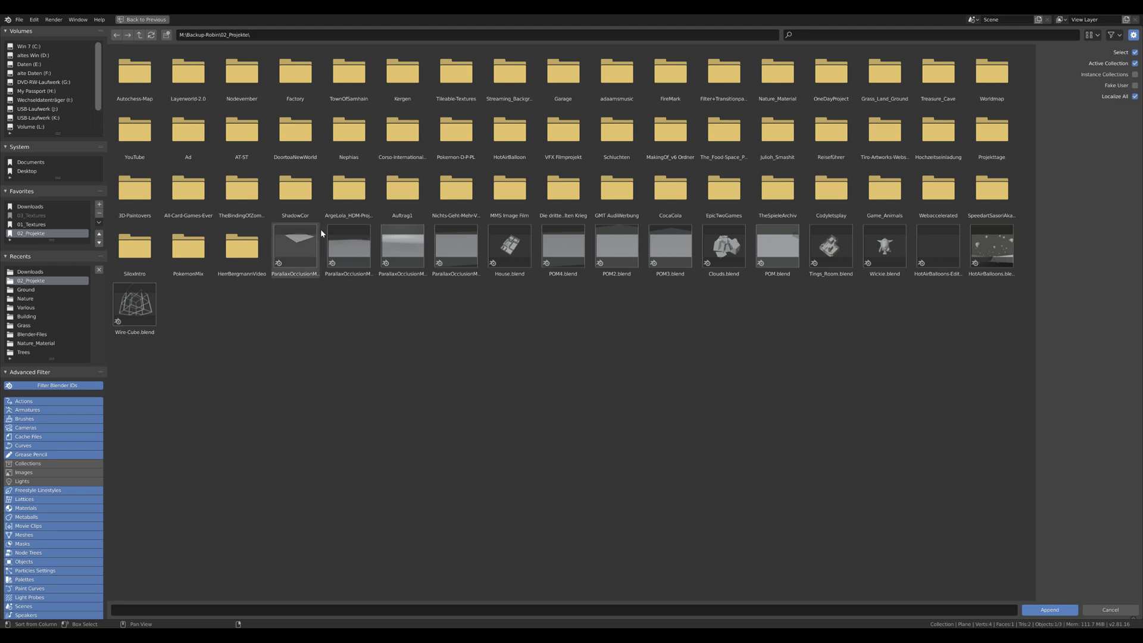
pyautogui.doubleClick(304, 242)
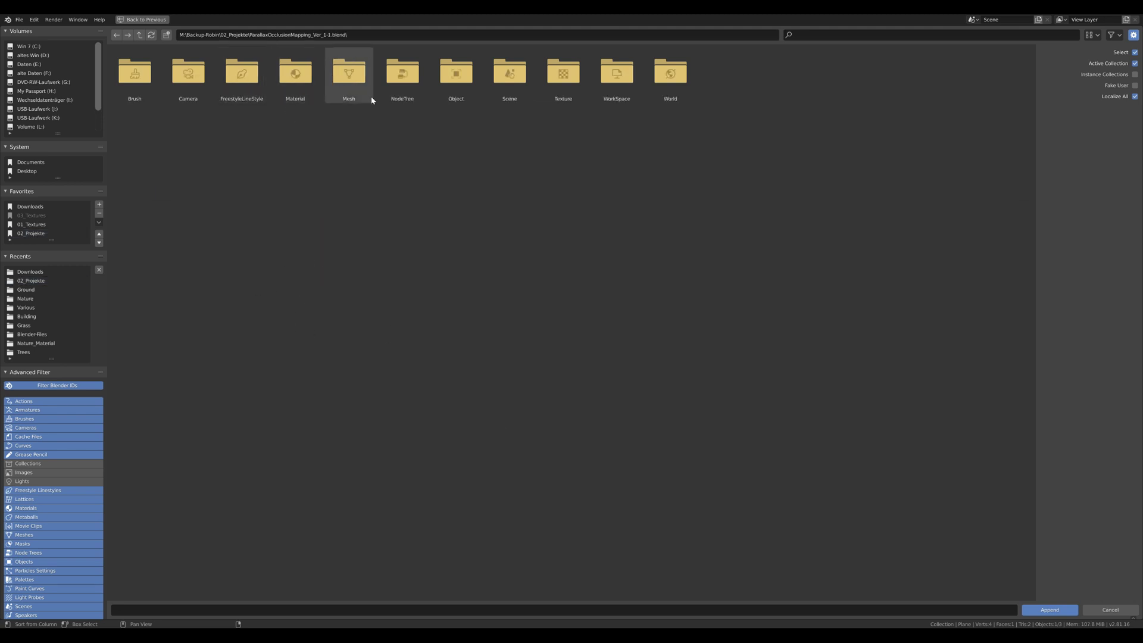
pyautogui.doubleClick(402, 92)
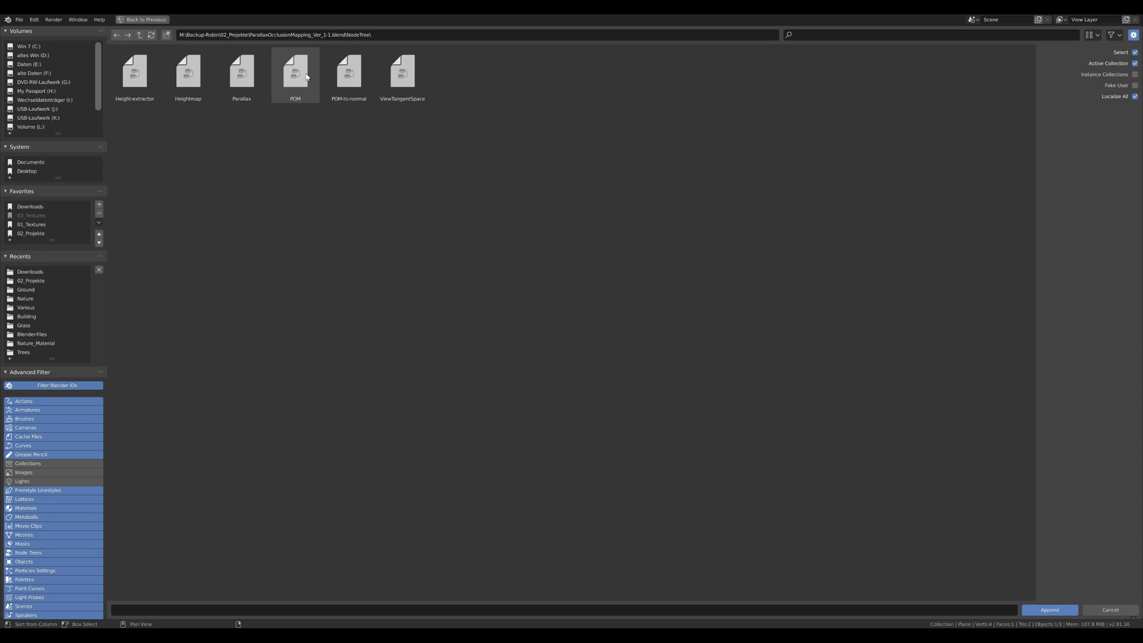
pyautogui.doubleClick(303, 69)
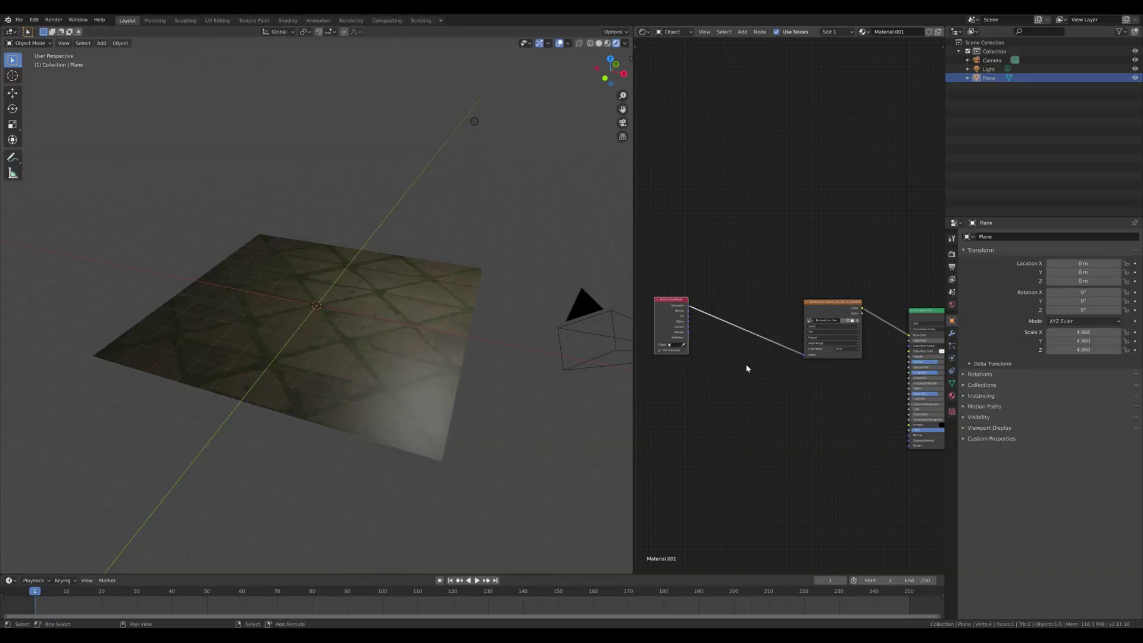
# Step: Add the POM group node and drop it onto the Texture Coordinate-to-Image Texture link
pyautogui.hotkey('shift', 'a')
pyautogui.moveTo(736, 420)
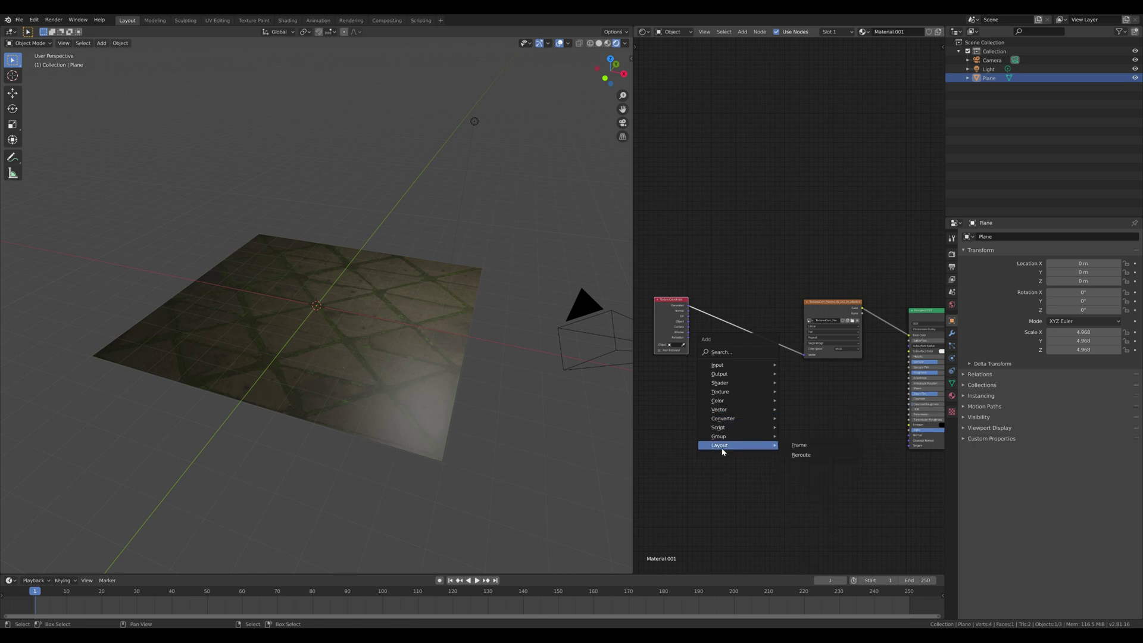
pyautogui.click(808, 494)
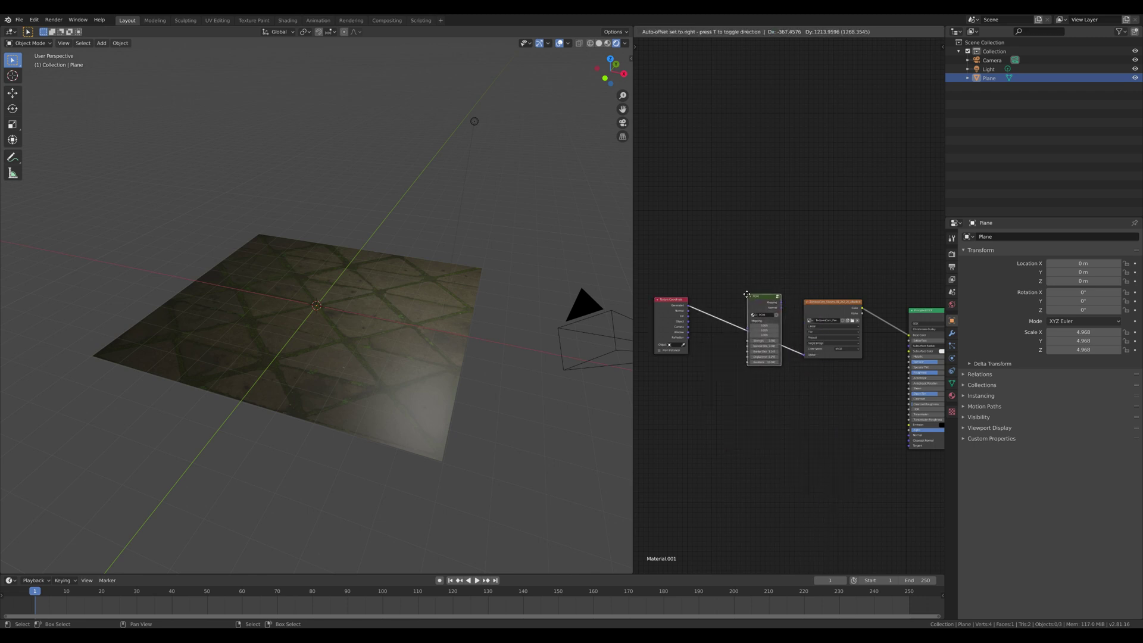
pyautogui.click(750, 297)
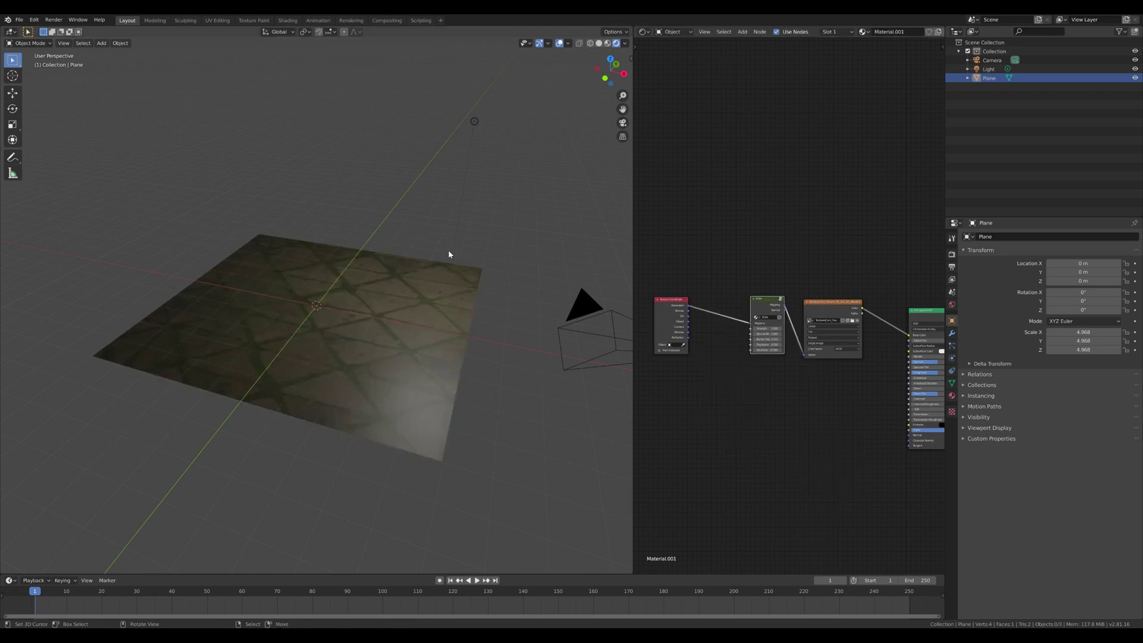
# Step: Orbit and zoom the viewport to inspect the tiled pavement on the plane
pyautogui.moveTo(448, 254)
pyautogui.mouseDown(button='middle')
pyautogui.moveTo(456, 315)
pyautogui.moveTo(465, 265)
pyautogui.moveTo(446, 316)
pyautogui.moveTo(444, 306)
pyautogui.moveTo(458, 287)
pyautogui.moveTo(461, 339)
pyautogui.moveTo(474, 283)
pyautogui.moveTo(464, 255)
pyautogui.mouseUp(button='middle')
pyautogui.scroll(3, 473, 276)
pyautogui.scroll(-4, 470, 267)
pyautogui.scroll(4, 442, 252)
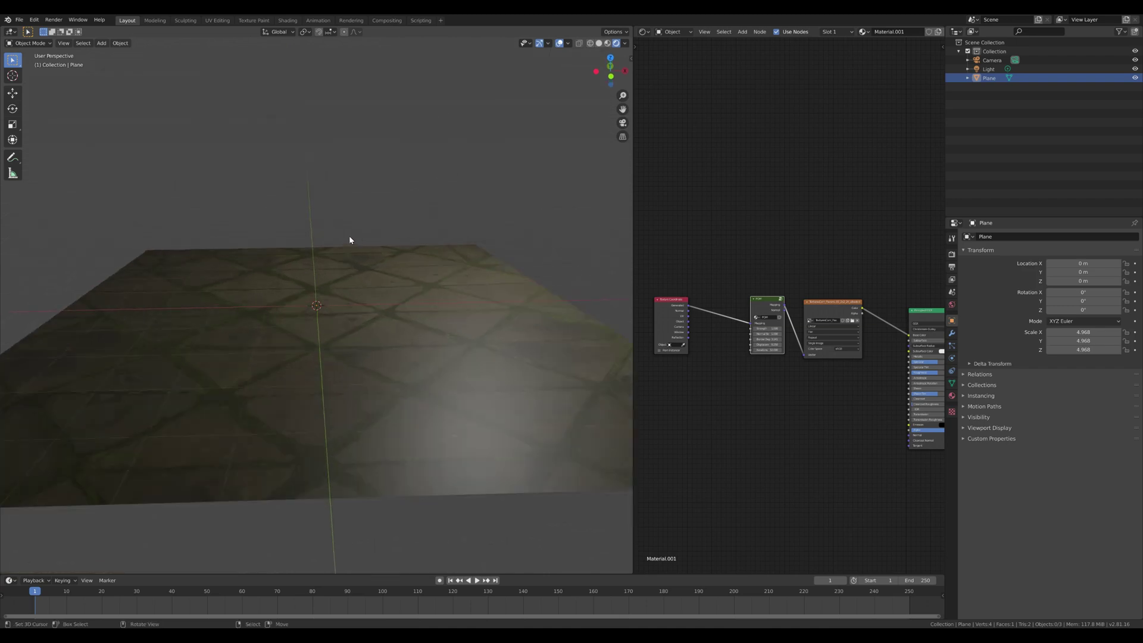
pyautogui.moveTo(349, 199); pyautogui.dragTo(348, 235, button='middle')
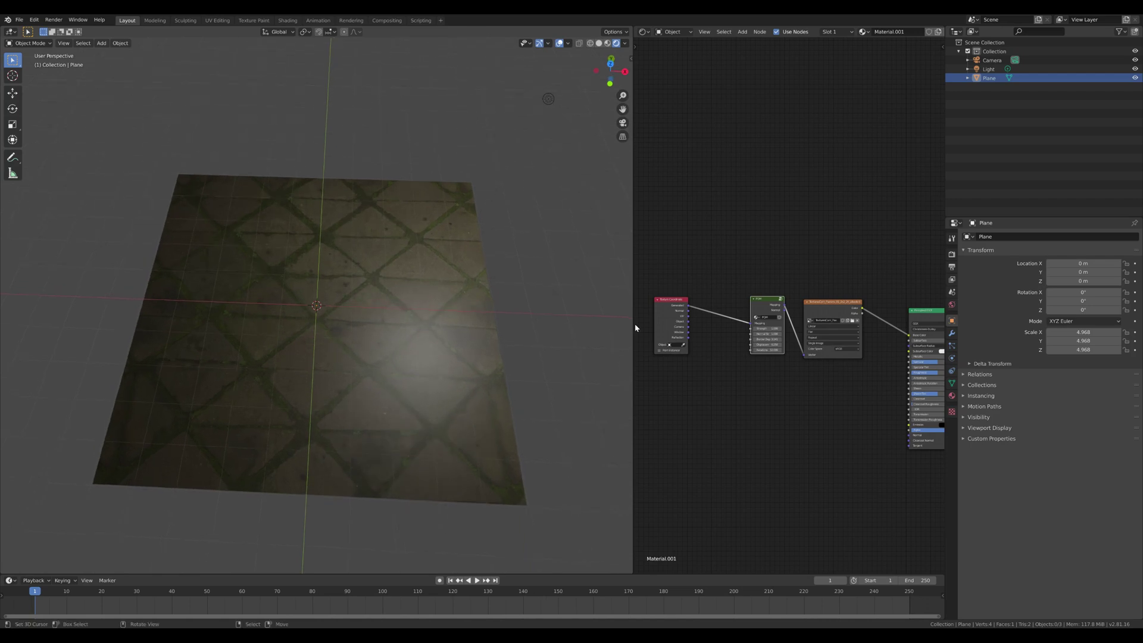
pyautogui.moveTo(638, 326); pyautogui.dragTo(731, 316, button='middle')
# Step: Add a Heightmap group node and position it just below the POM node
pyautogui.scroll(1, 731, 316)
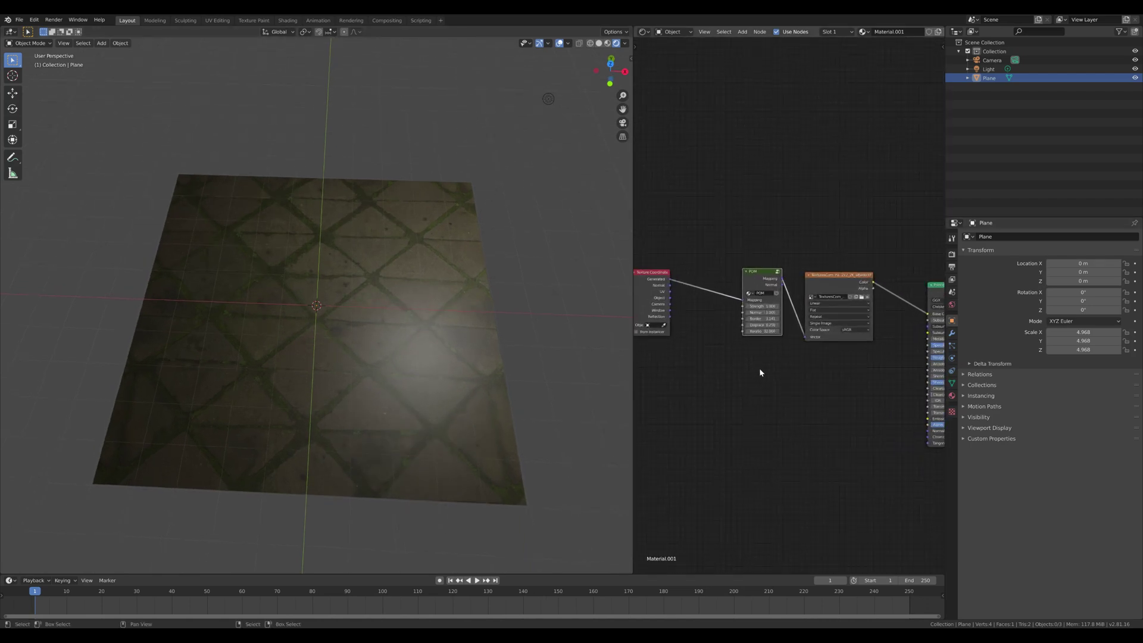
pyautogui.click(726, 364)
pyautogui.hotkey('shift', 'a')
pyautogui.moveTo(726, 365)
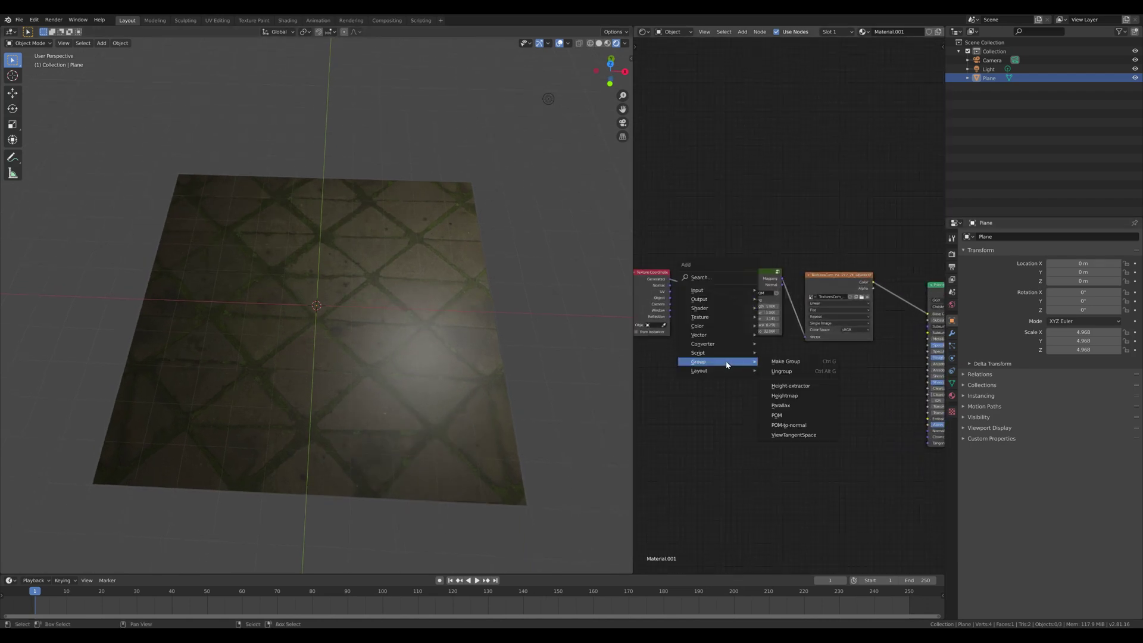
pyautogui.click(811, 396)
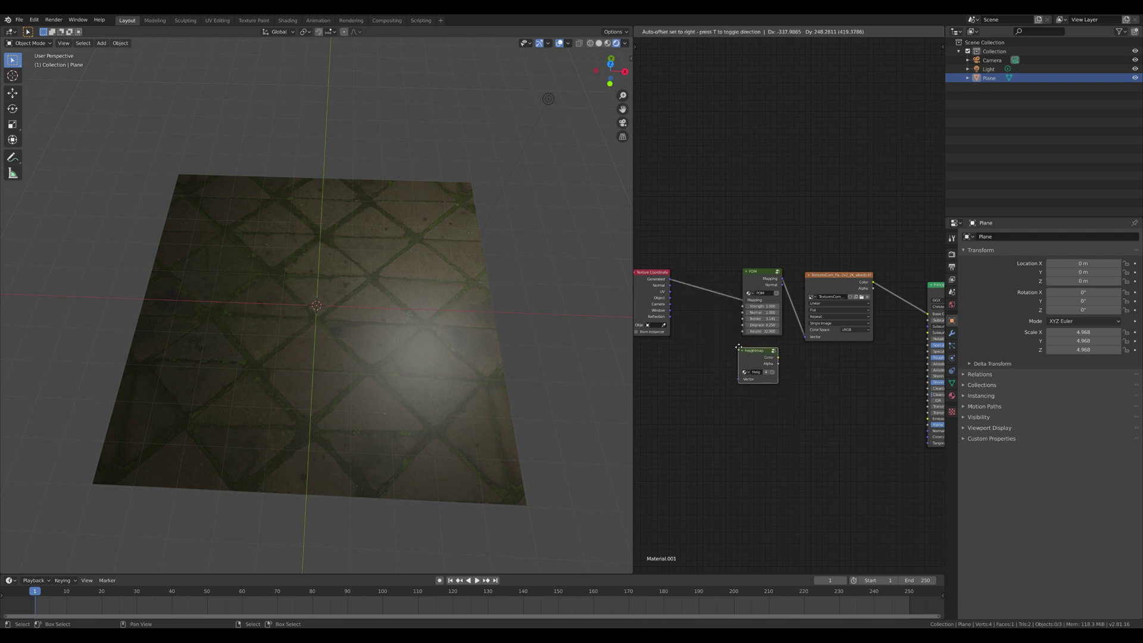
pyautogui.click(741, 339)
pyautogui.scroll(2, 744, 360)
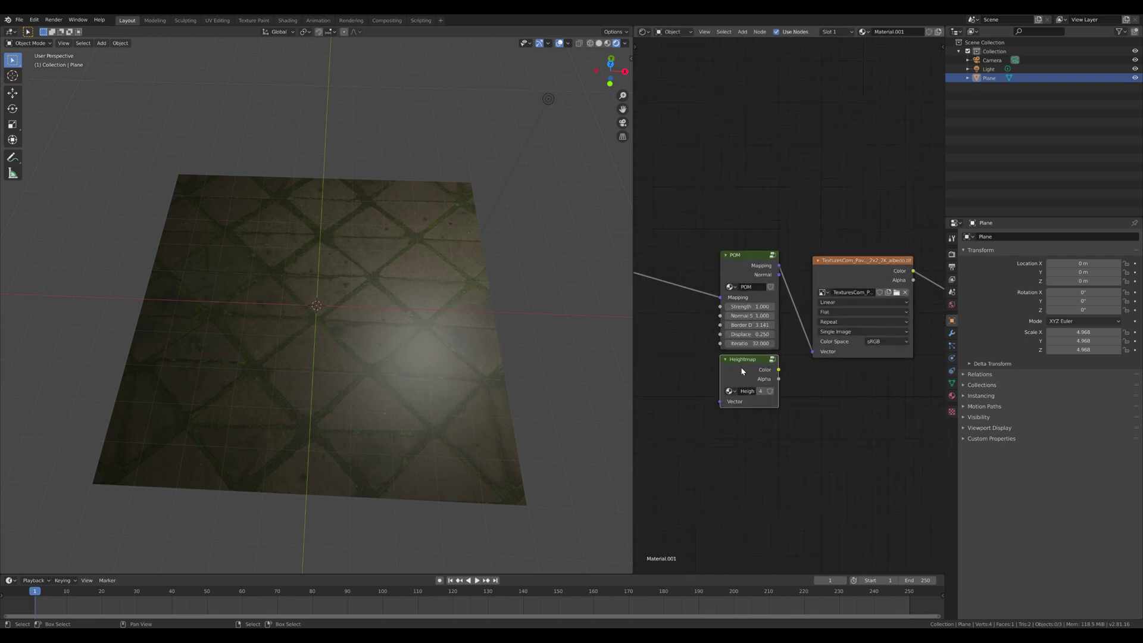
pyautogui.moveTo(758, 276); pyautogui.dragTo(759, 275)
pyautogui.moveTo(749, 373); pyautogui.dragTo(758, 363)
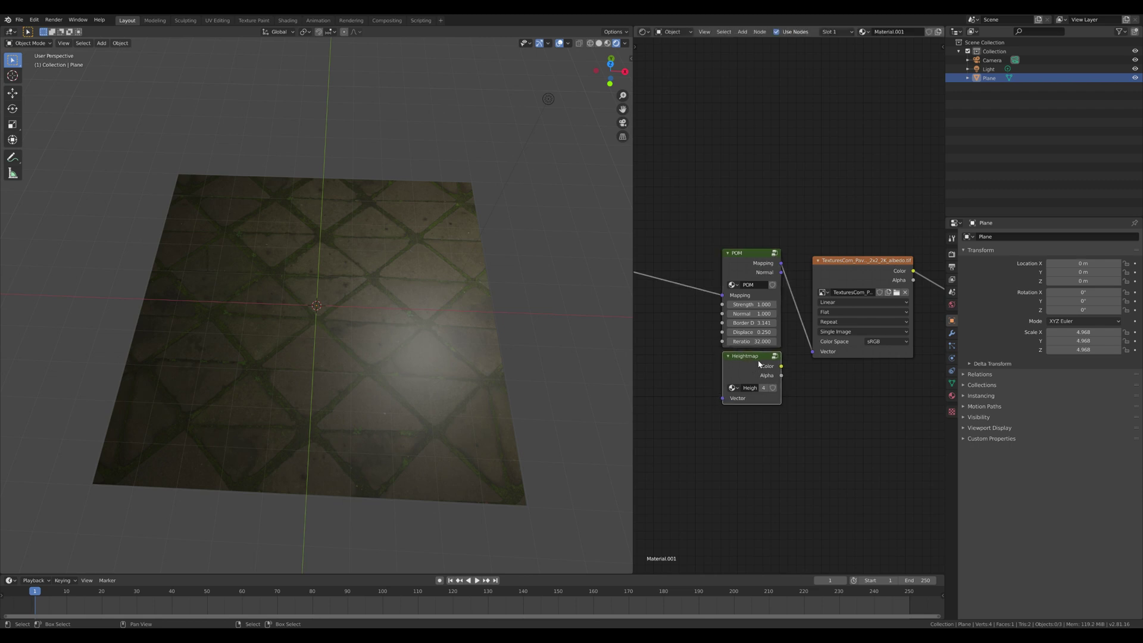
# Step: Inside the Heightmap group, set the Image Texture projection to Flat and browse Downloads for an image
pyautogui.click(775, 356)
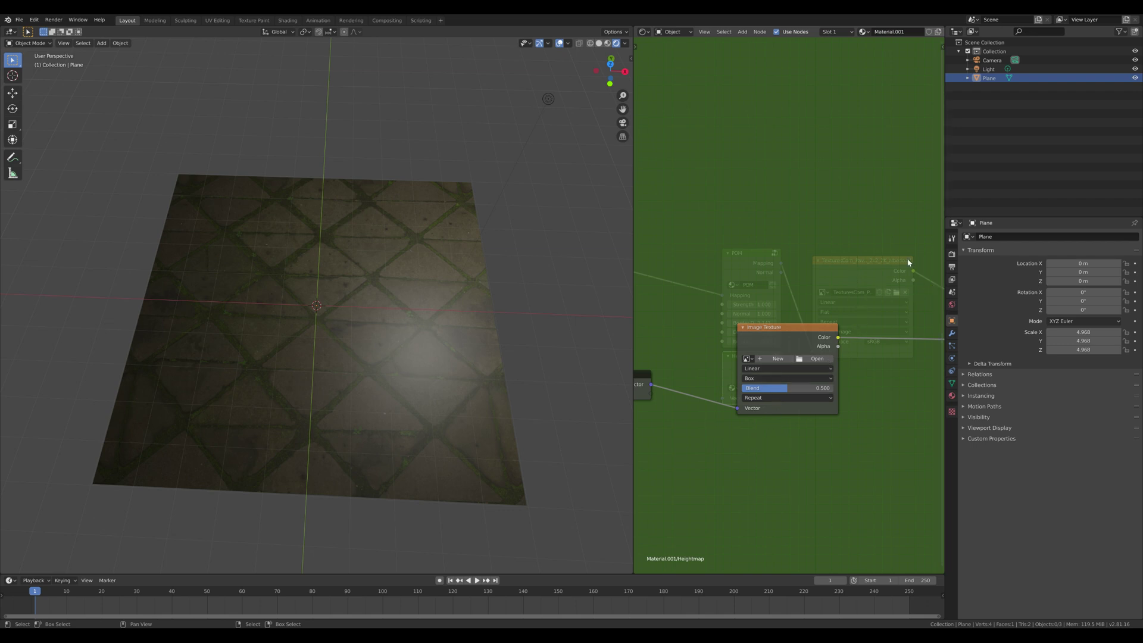
pyautogui.click(789, 378)
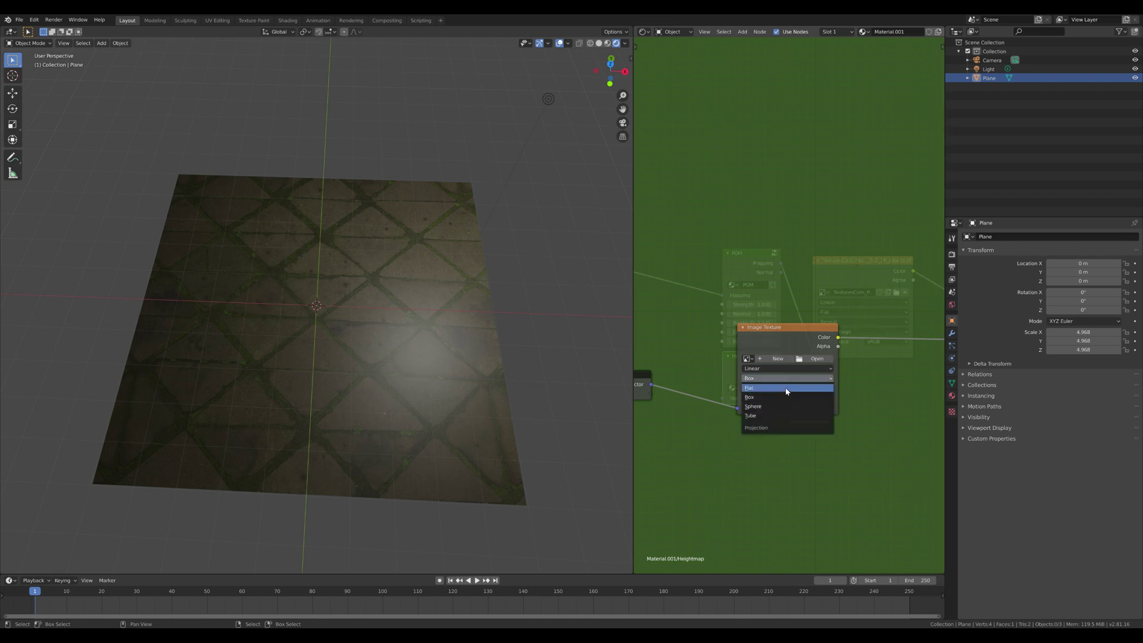
pyautogui.click(786, 381)
pyautogui.moveTo(810, 328); pyautogui.dragTo(801, 342)
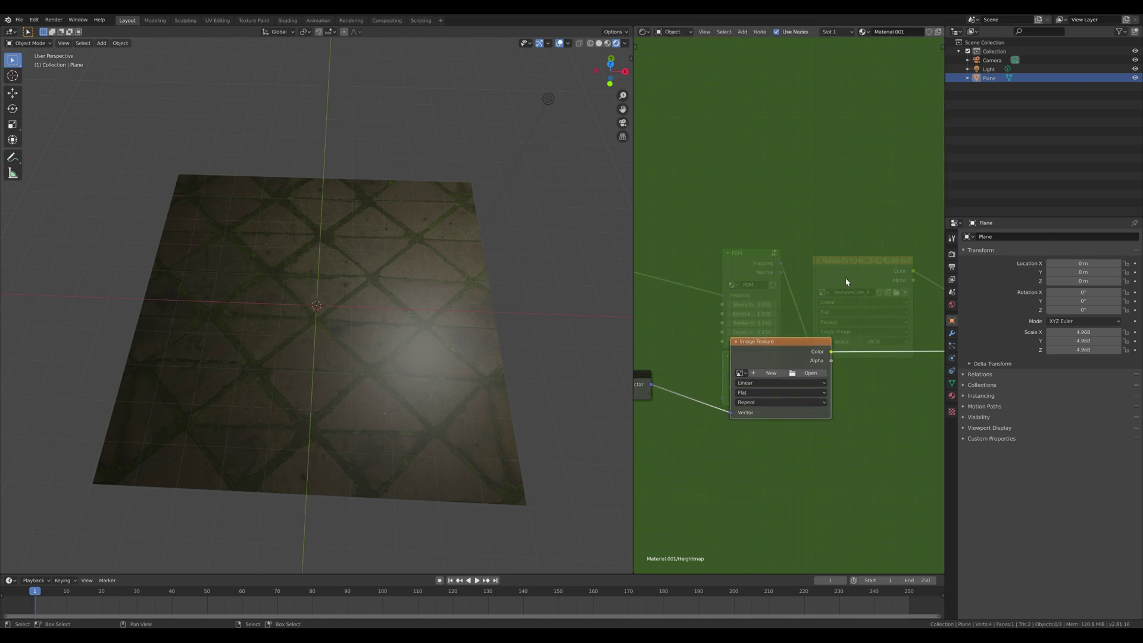
pyautogui.click(803, 373)
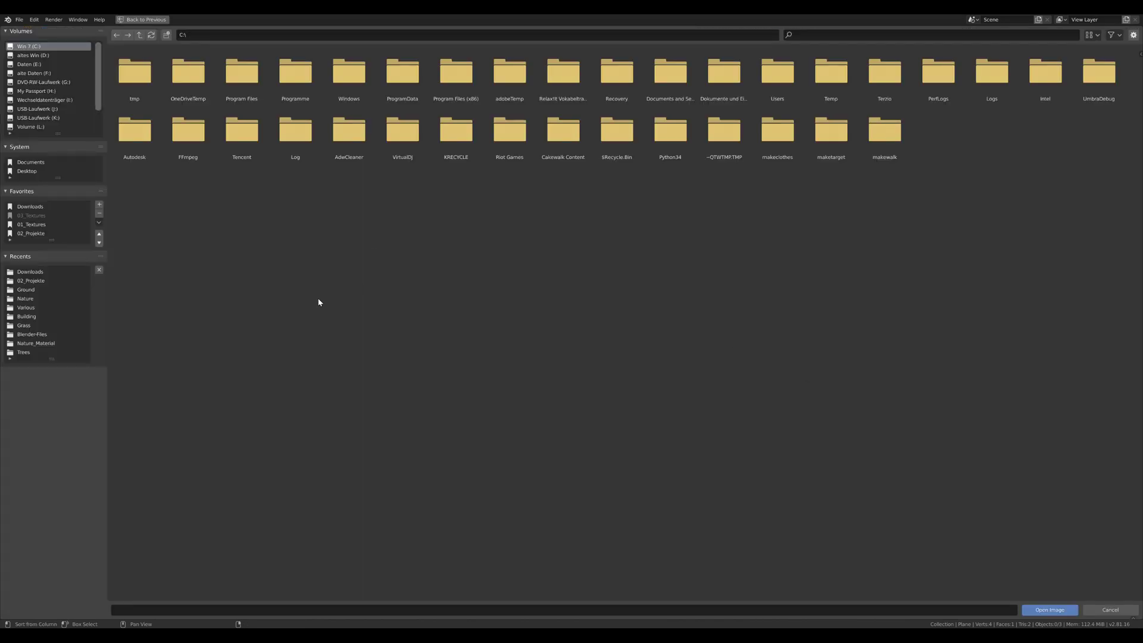
pyautogui.click(30, 272)
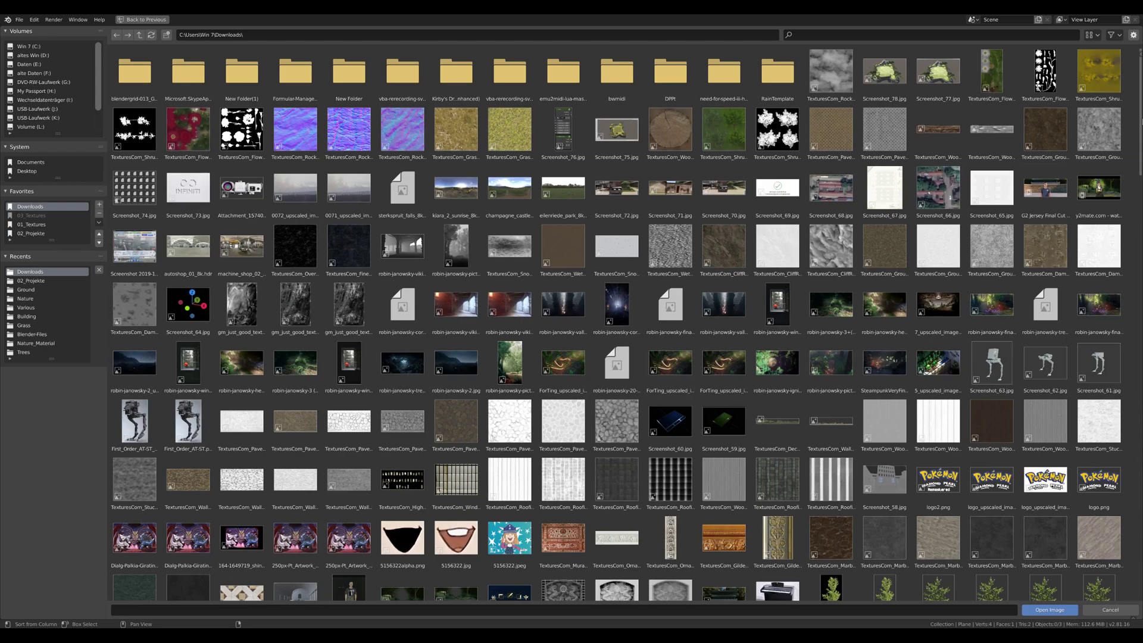
pyautogui.scroll(-10, 292, 310)
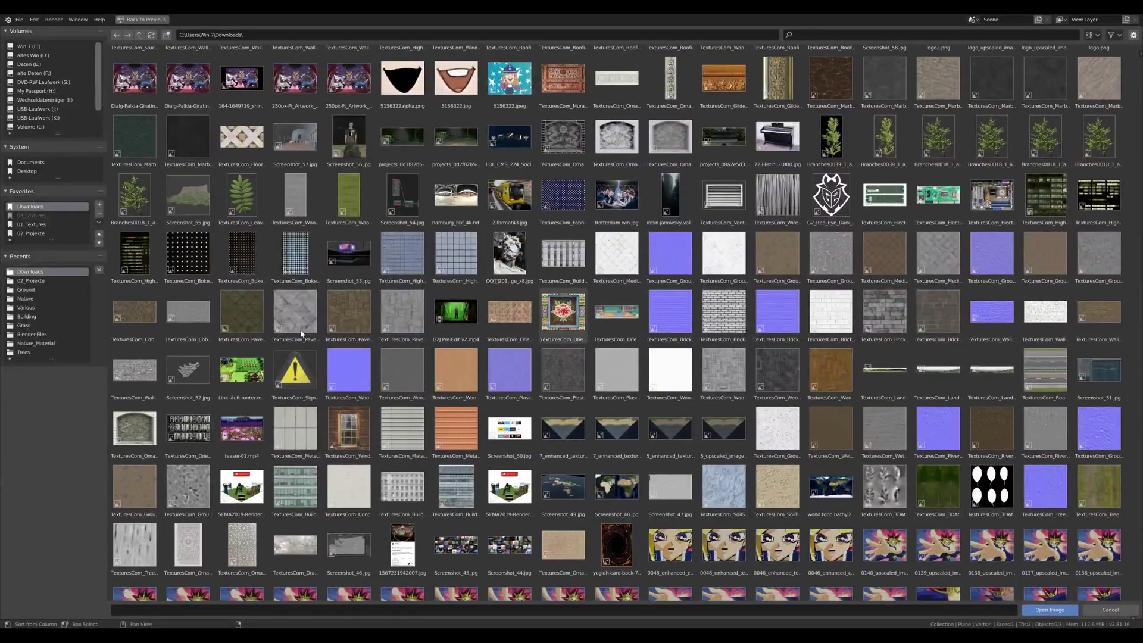
# Step: Load the TexturesCom pavement height image and orbit to inspect the plane
pyautogui.doubleClick(294, 311)
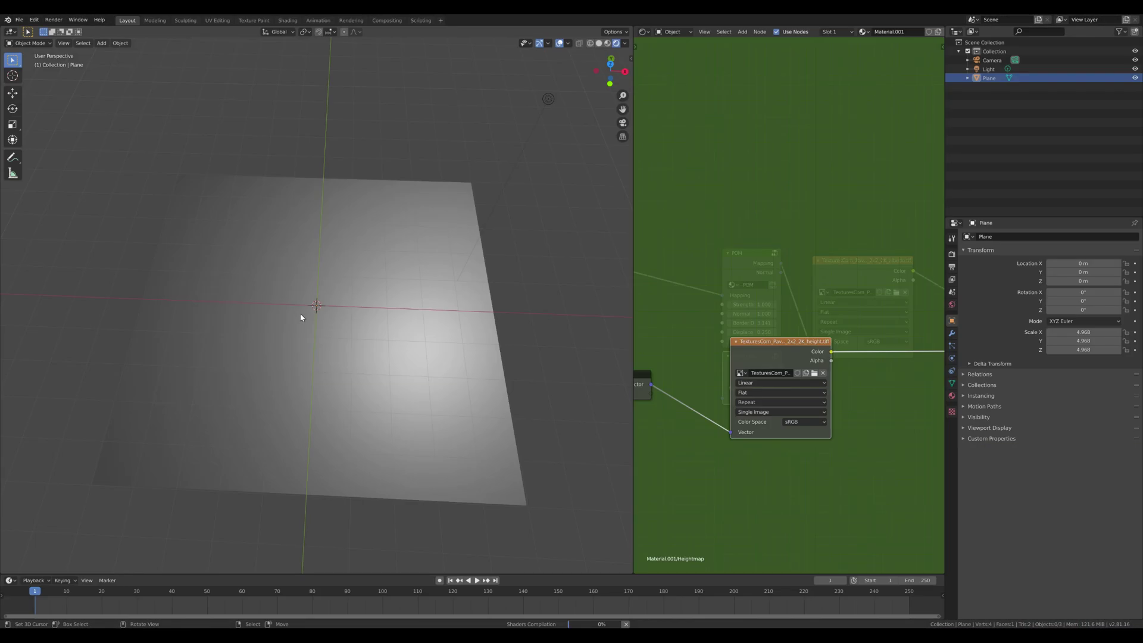
pyautogui.moveTo(297, 337); pyautogui.dragTo(310, 291, button='middle')
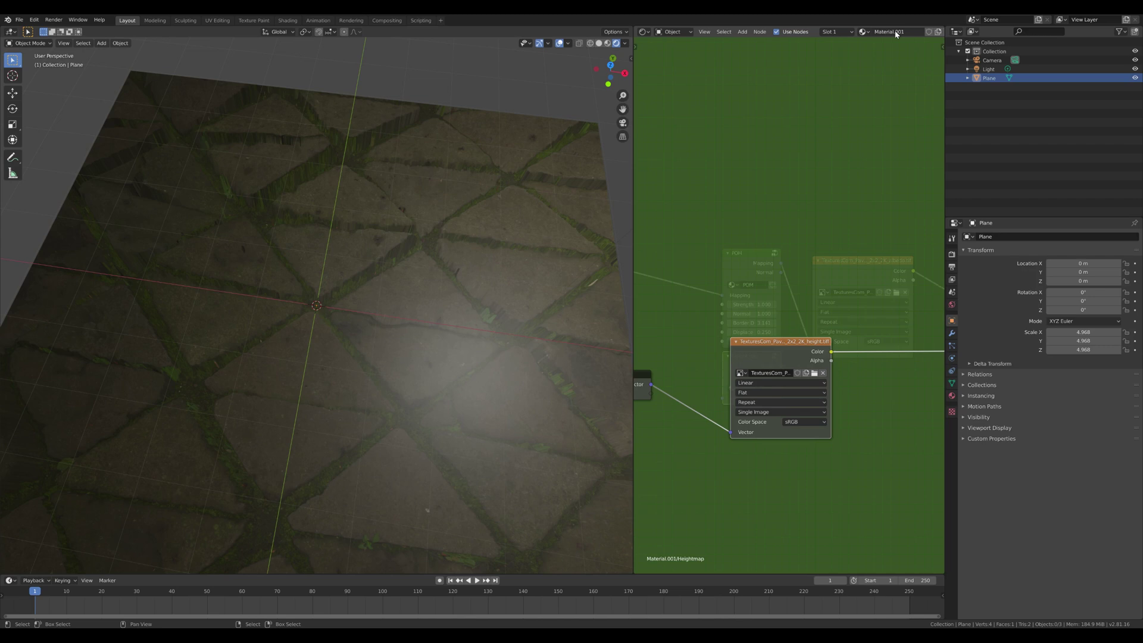
pyautogui.scroll(-3, 910, 33)
# Step: Exit the Heightmap group to the main material tree and zoom to show the BSDF
pyautogui.click(911, 32)
pyautogui.scroll(-3, 286, 128)
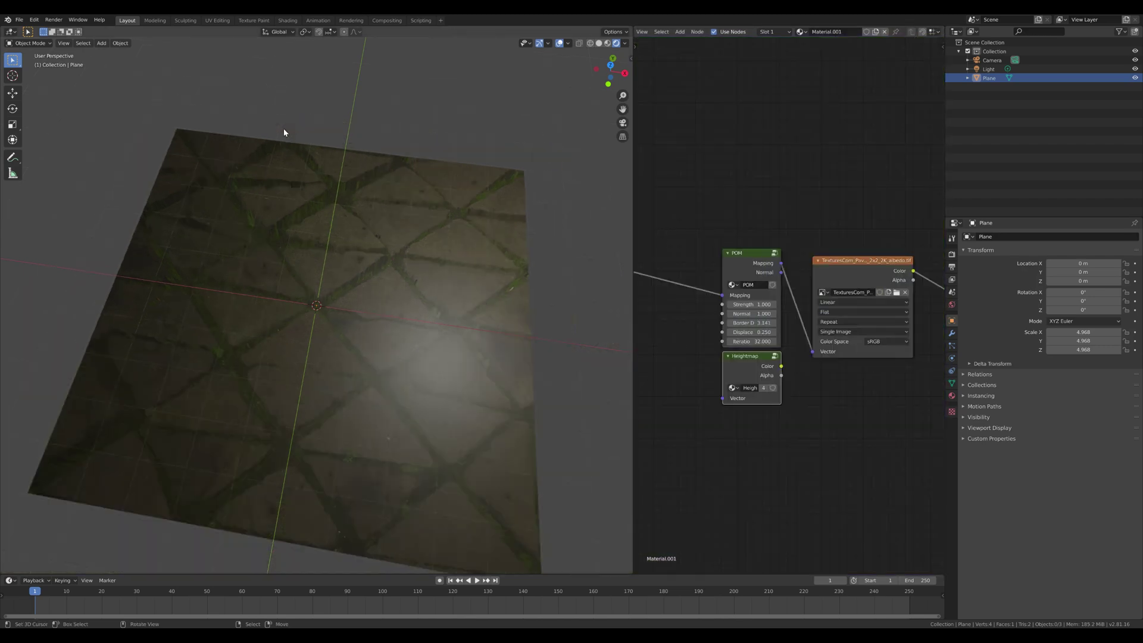
pyautogui.moveTo(285, 127); pyautogui.dragTo(528, 198, button='middle')
pyautogui.keyDown('ctrl'); pyautogui.scroll(-3, 737, 278); pyautogui.keyUp('ctrl')
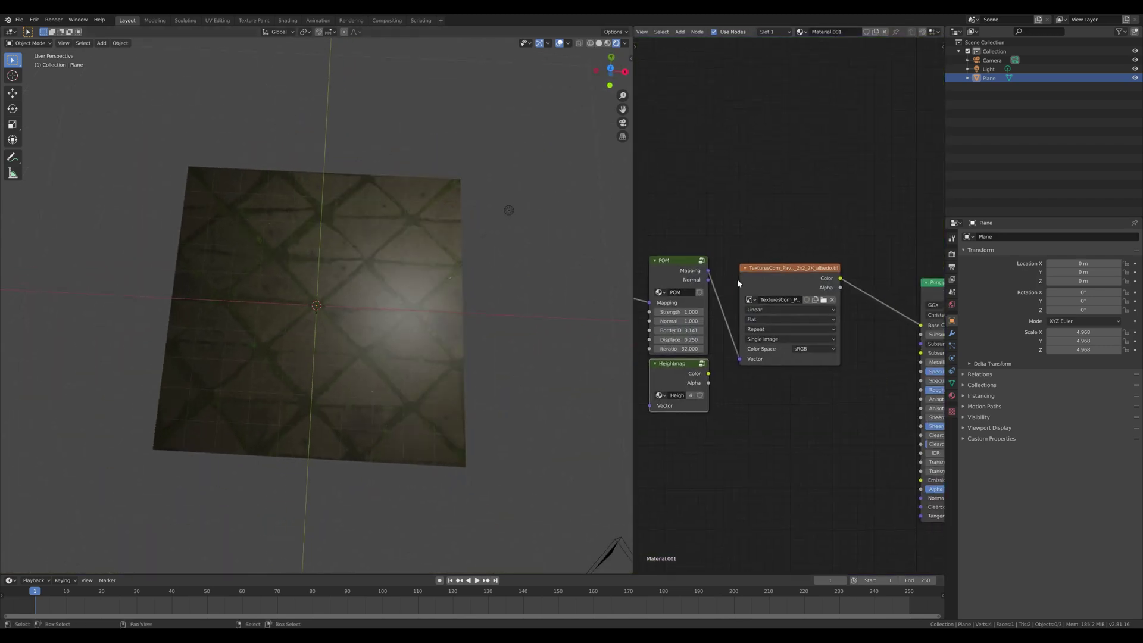
pyautogui.scroll(-3, 673, 305)
pyautogui.scroll(2, 727, 280)
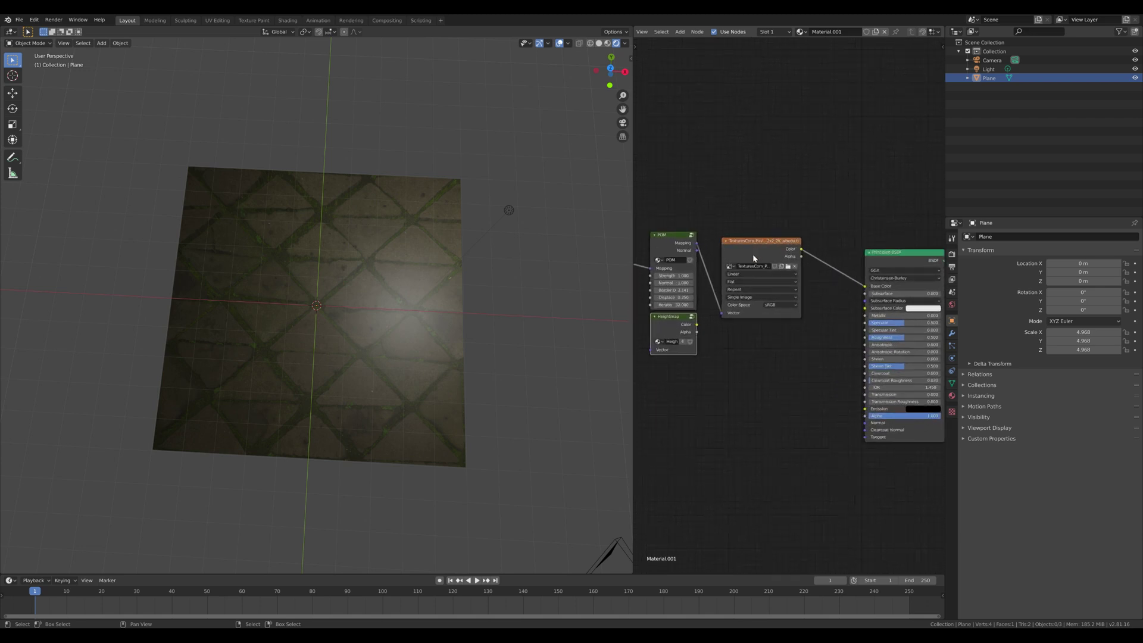
# Step: Link POM's Normal output to the Principled BSDF Normal input and orbit to view the relief
pyautogui.moveTo(697, 251); pyautogui.dragTo(867, 426)
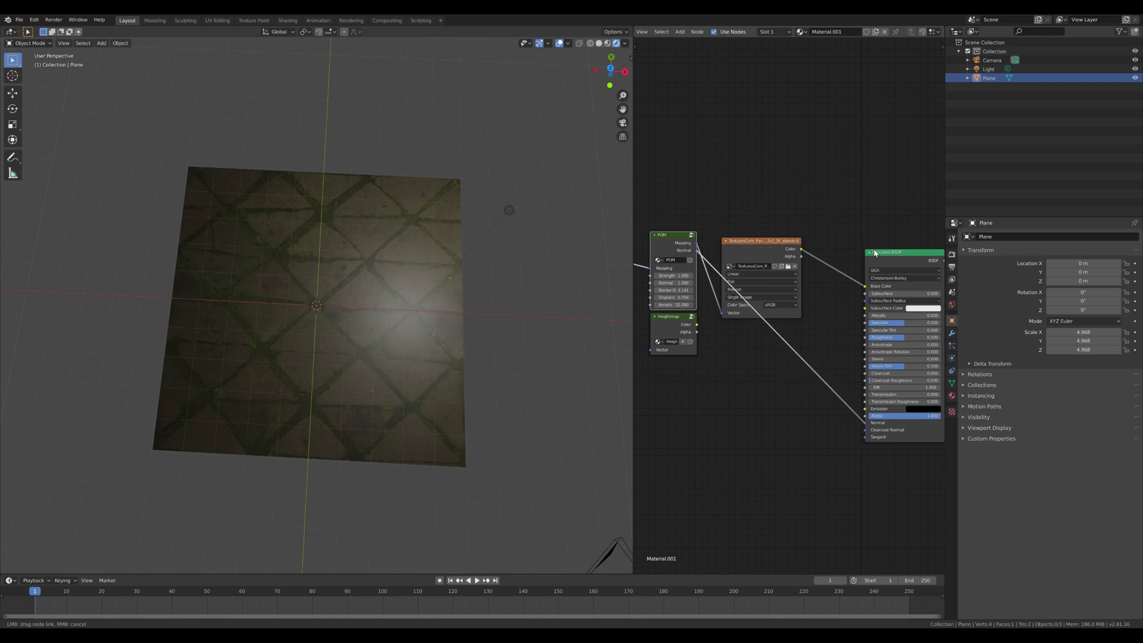
pyautogui.moveTo(365, 305); pyautogui.dragTo(460, 232, button='middle')
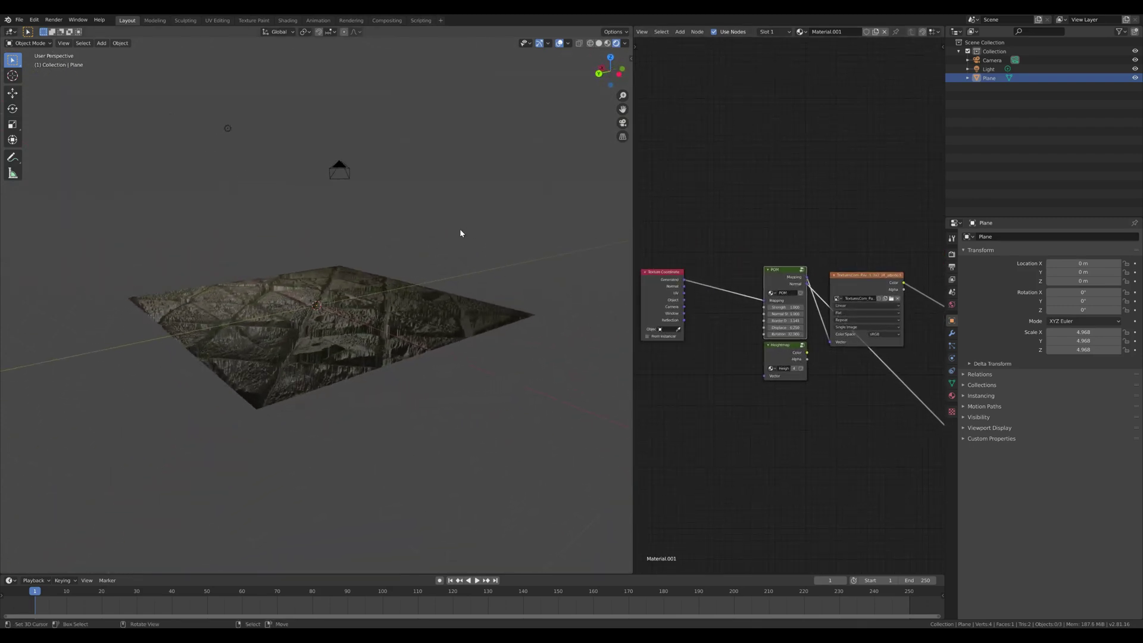
pyautogui.moveTo(437, 319); pyautogui.dragTo(414, 352, button='middle')
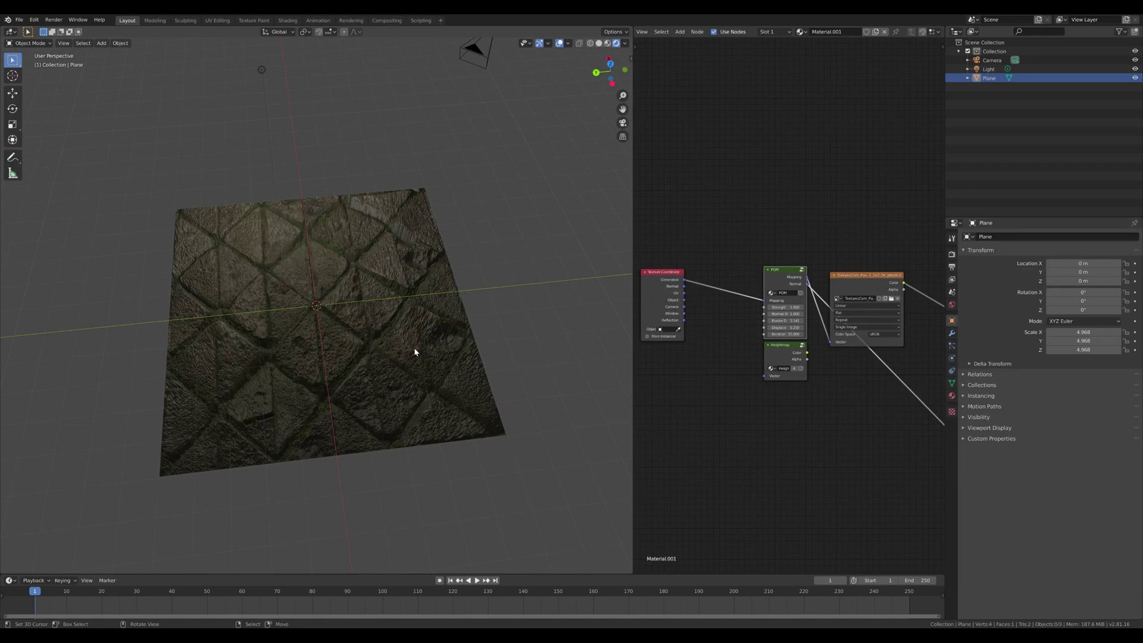
pyautogui.press('Tab')
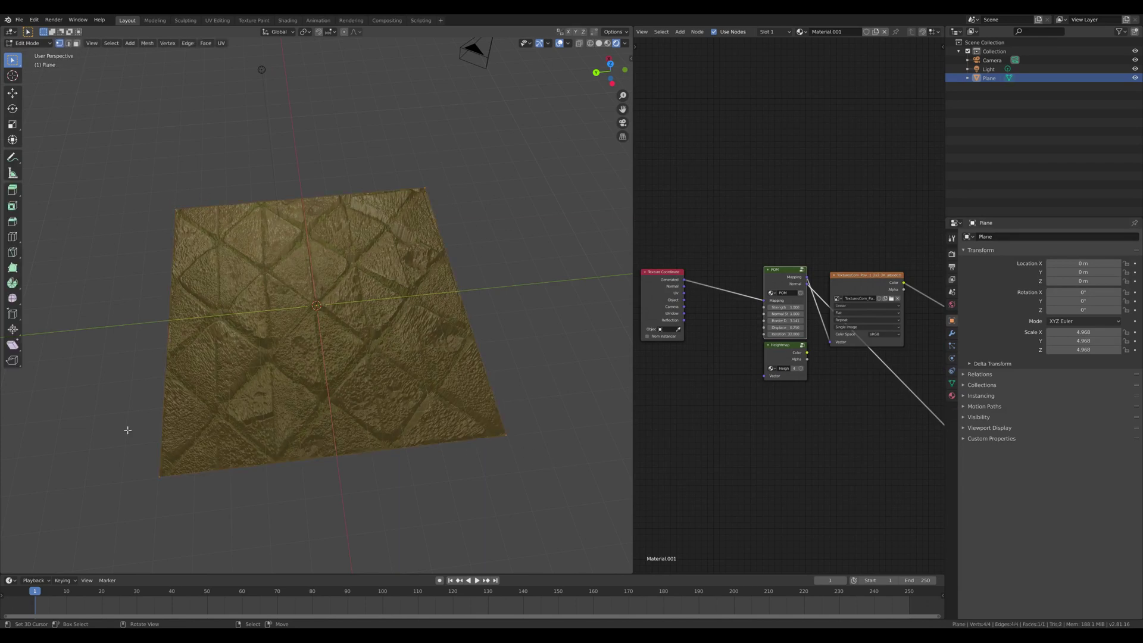
pyautogui.press('Tab')
pyautogui.moveTo(419, 377); pyautogui.dragTo(406, 353, button='middle')
pyautogui.scroll(3, 406, 354)
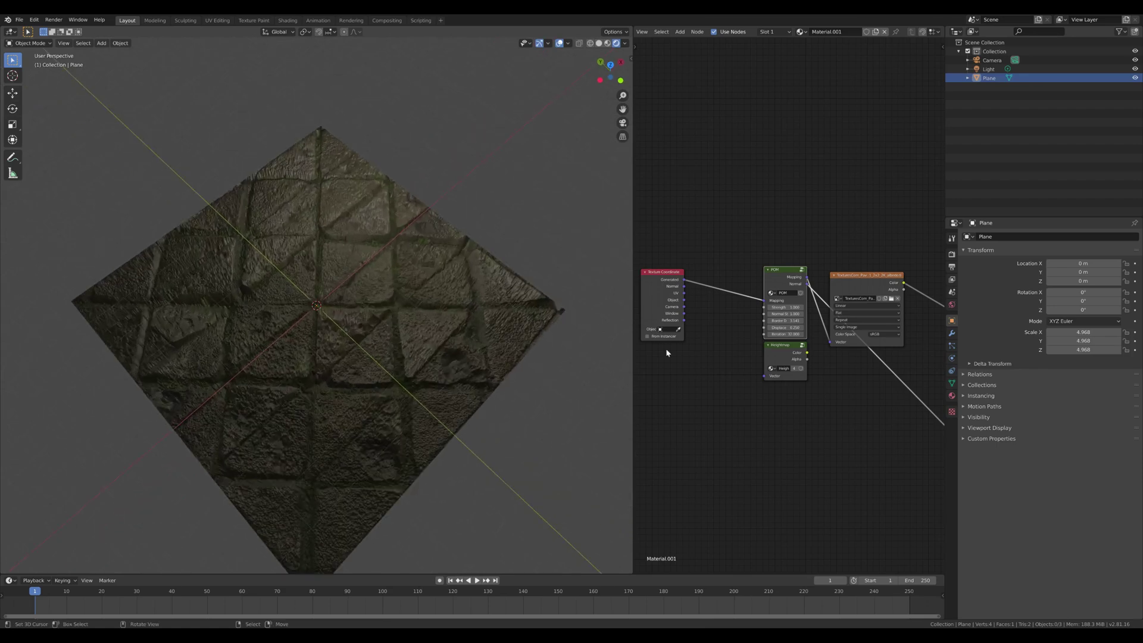
pyautogui.moveTo(474, 301); pyautogui.dragTo(485, 275, button='middle')
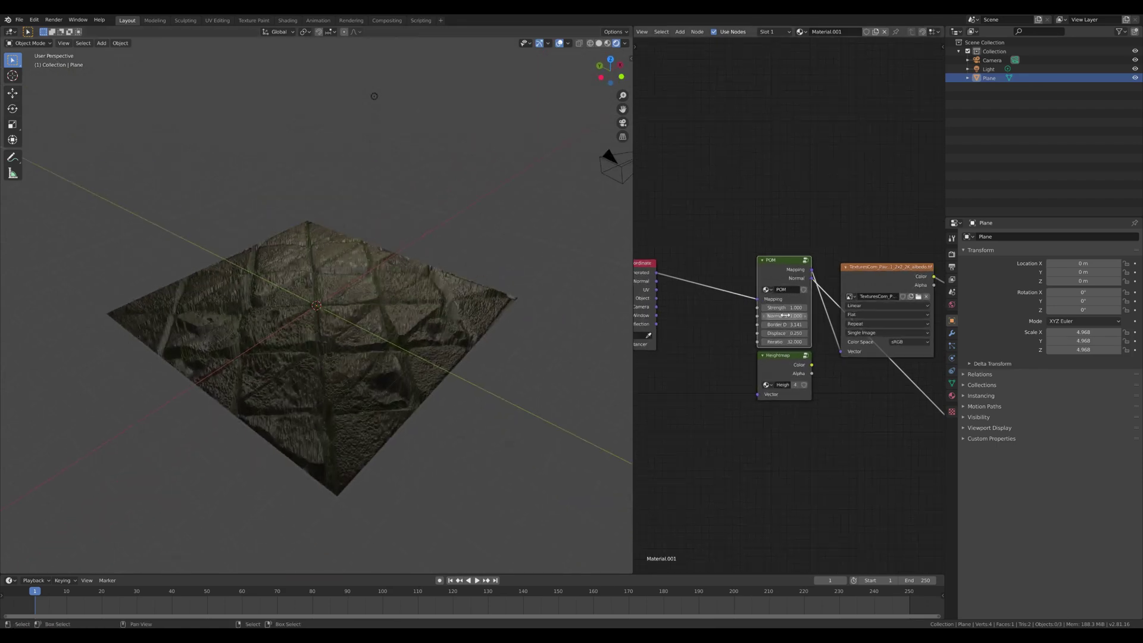
pyautogui.moveTo(470, 326); pyautogui.dragTo(352, 340, button='middle')
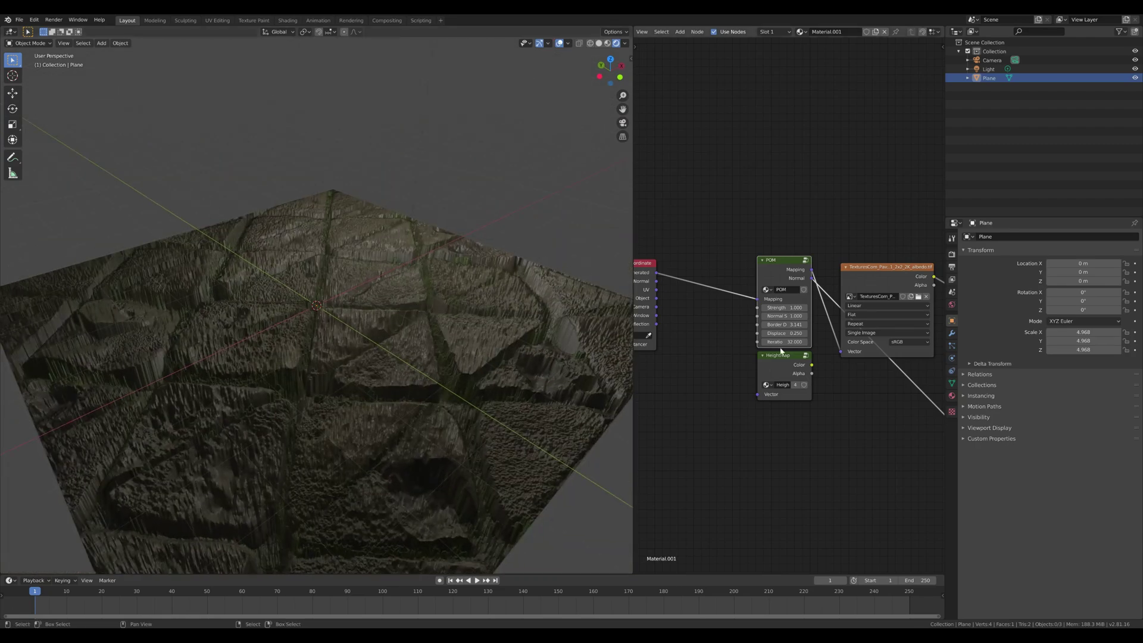
pyautogui.scroll(2, 768, 310)
pyautogui.click(777, 308)
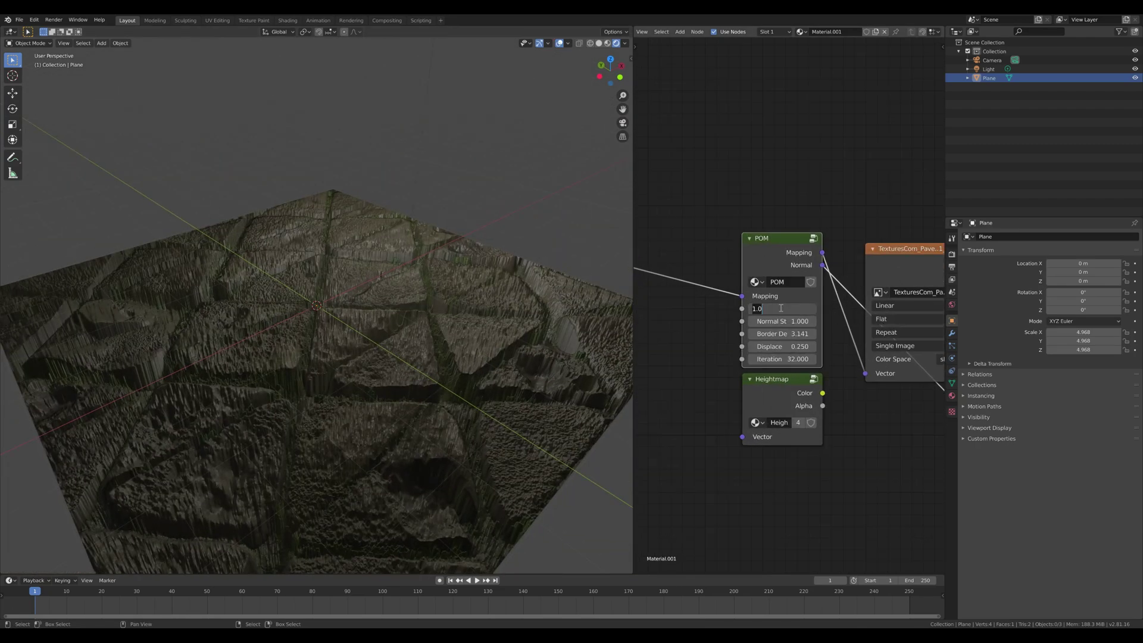
pyautogui.write('.5')
pyautogui.press('Return')
pyautogui.click(779, 309)
pyautogui.write('.3')
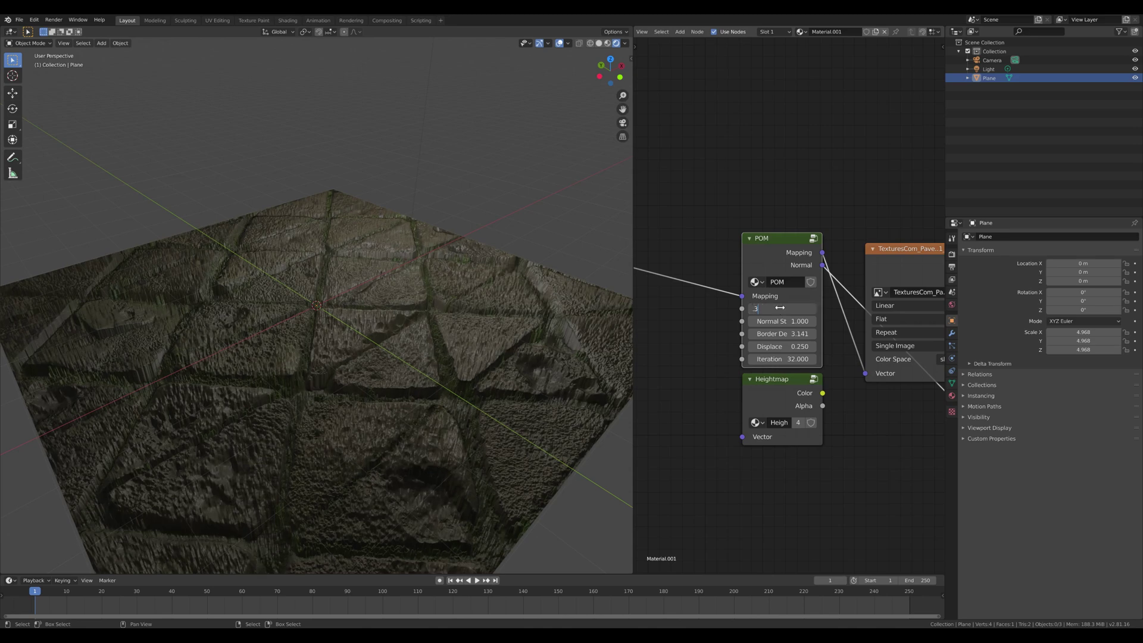
pyautogui.press('Return')
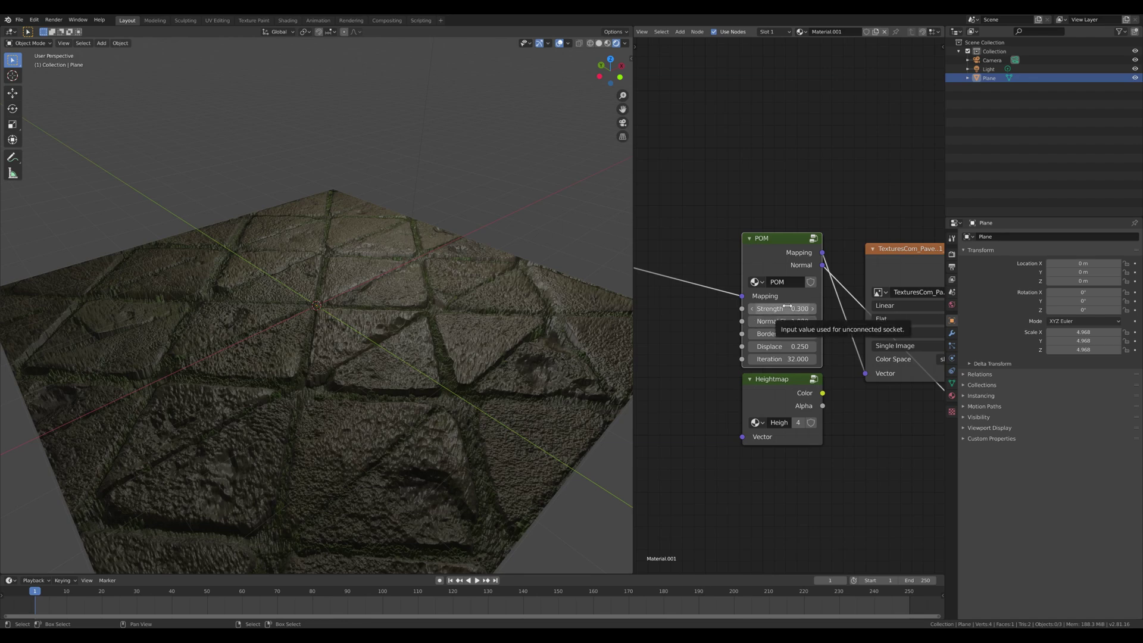
pyautogui.moveTo(496, 370); pyautogui.dragTo(412, 331, button='middle')
pyautogui.scroll(2, 387, 342)
pyautogui.moveTo(614, 349); pyautogui.dragTo(416, 281, button='middle')
pyautogui.scroll(-3, 416, 280)
pyautogui.scroll(5, 416, 281)
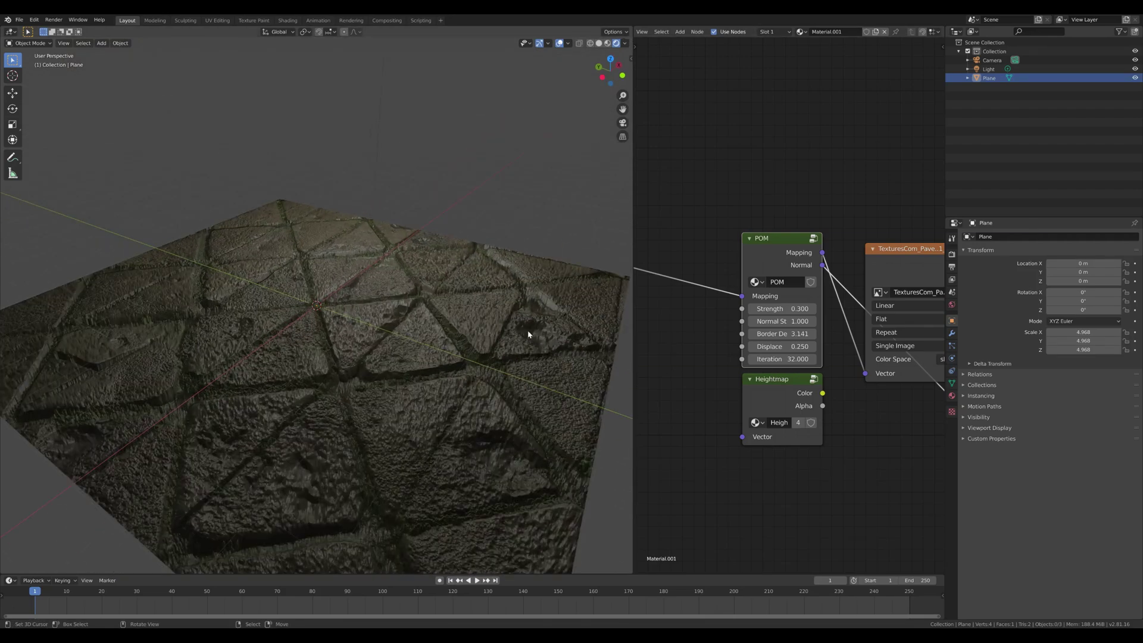
# Step: Try POM Normal Strength values of 0.1 and then 5, orbiting to compare the shading
pyautogui.click(791, 321)
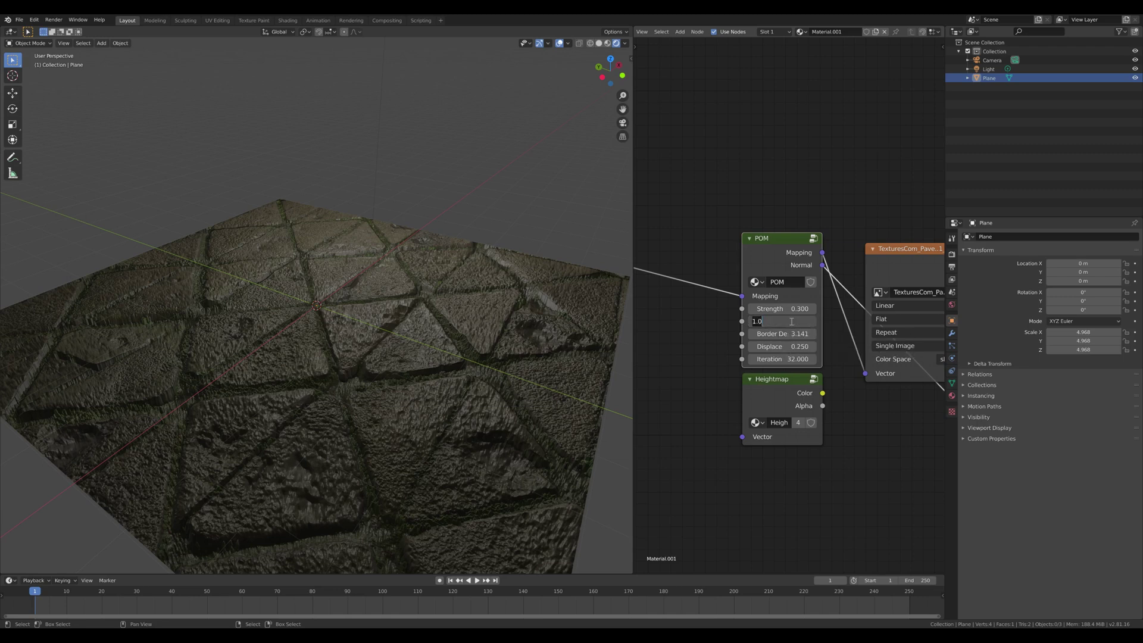
pyautogui.write('.1')
pyautogui.press('Return')
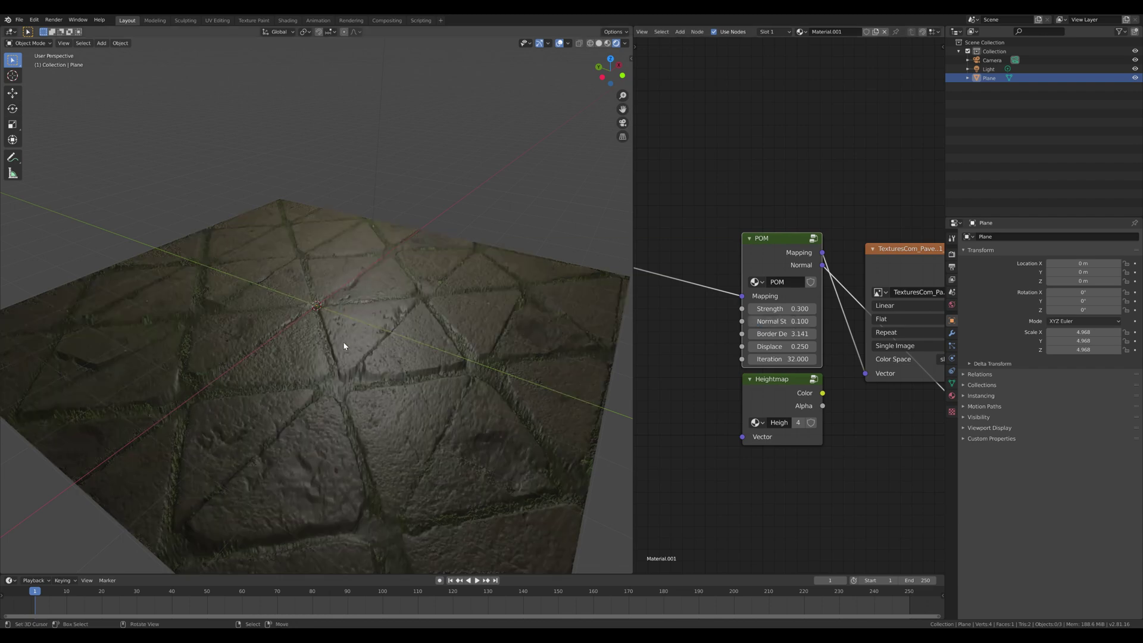
pyautogui.moveTo(352, 343)
pyautogui.mouseDown(button='middle')
pyautogui.moveTo(352, 388)
pyautogui.moveTo(352, 364)
pyautogui.moveTo(365, 375)
pyautogui.moveTo(443, 356)
pyautogui.moveTo(382, 359)
pyautogui.moveTo(375, 390)
pyautogui.moveTo(357, 363)
pyautogui.mouseUp(button='middle')
pyautogui.click(792, 321)
pyautogui.write('5')
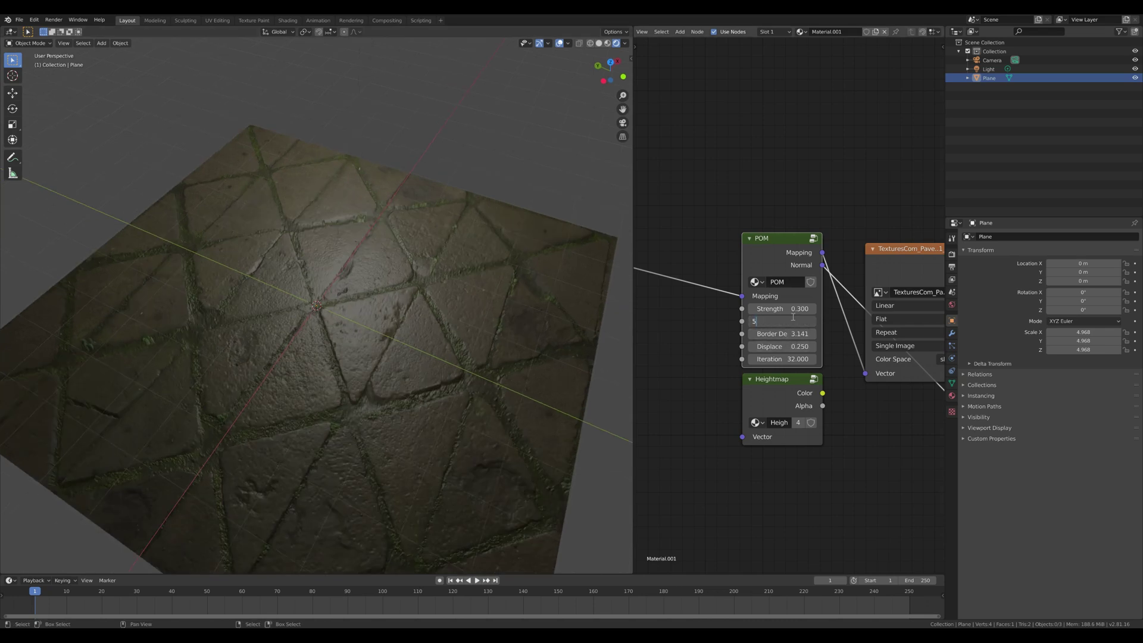
pyautogui.press('Return')
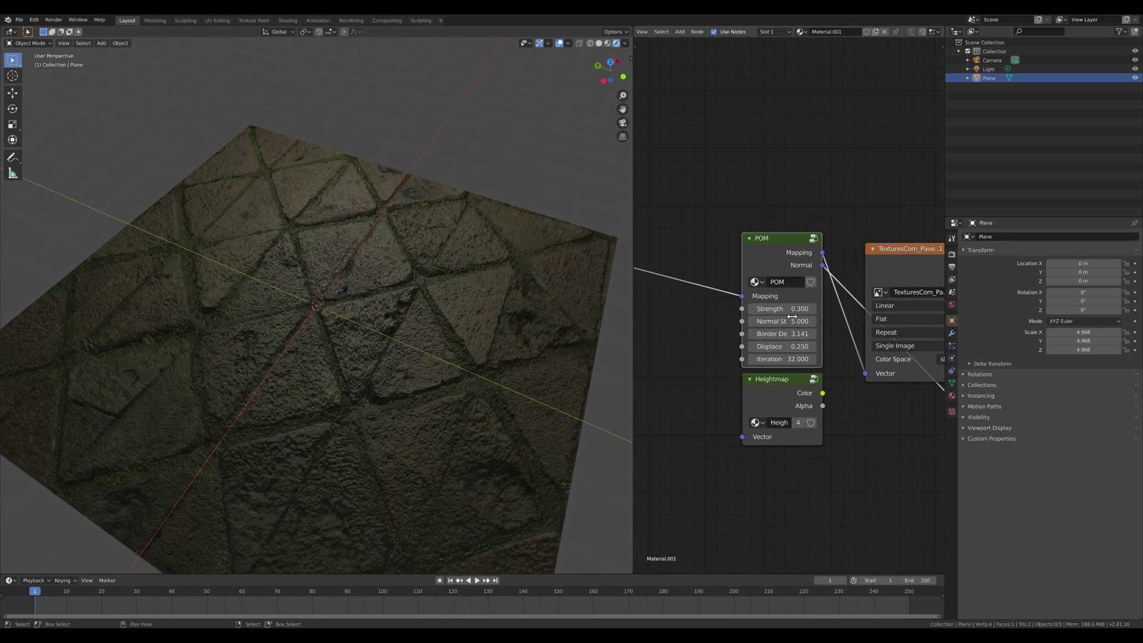
pyautogui.moveTo(500, 301)
pyautogui.mouseDown(button='middle')
pyautogui.moveTo(291, 298)
pyautogui.moveTo(302, 260)
pyautogui.moveTo(369, 257)
pyautogui.moveTo(325, 266)
pyautogui.moveTo(309, 302)
pyautogui.moveTo(301, 278)
pyautogui.moveTo(458, 355)
pyautogui.moveTo(438, 299)
pyautogui.mouseUp(button='middle')
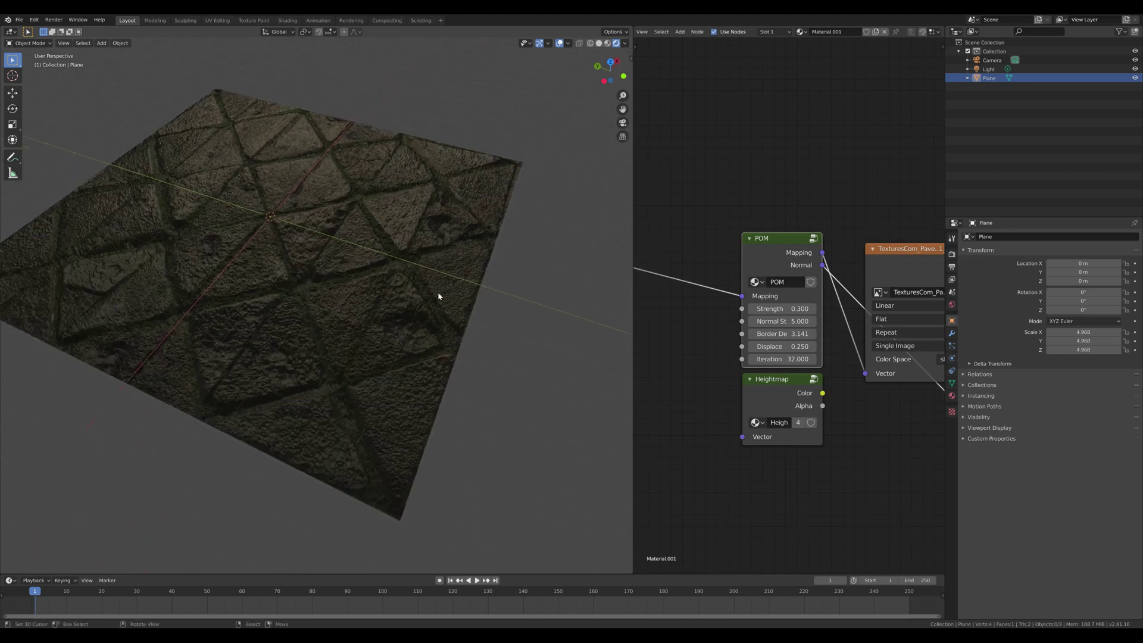
# Step: Set the POM Normal Strength to 0.2 and orbit to a new angle
pyautogui.click(783, 322)
pyautogui.write('.2')
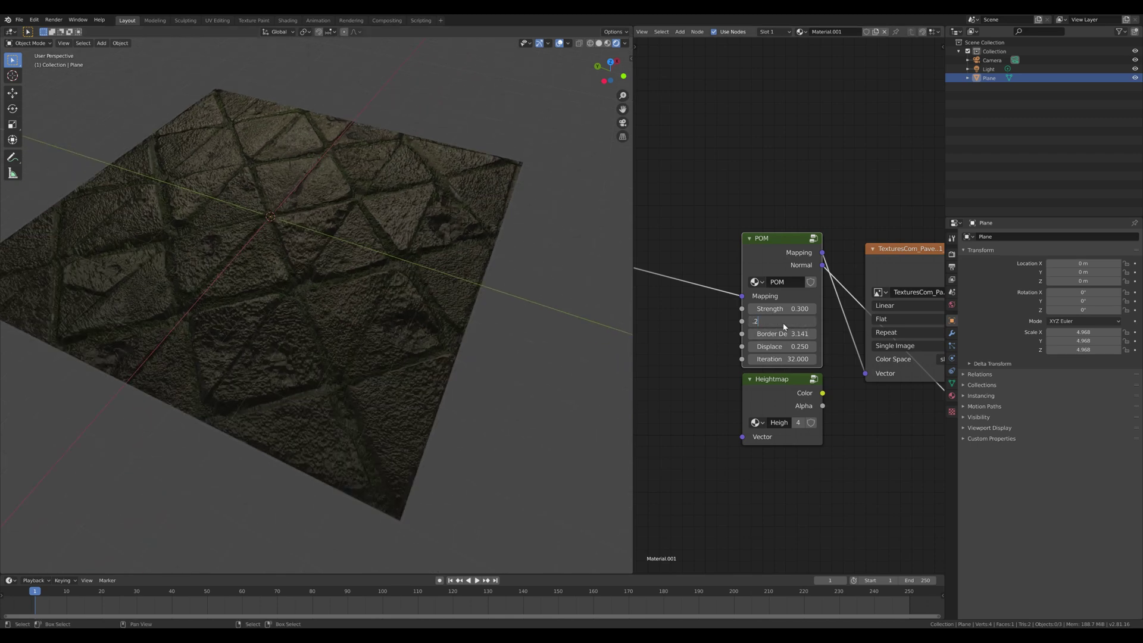
pyautogui.press('Return')
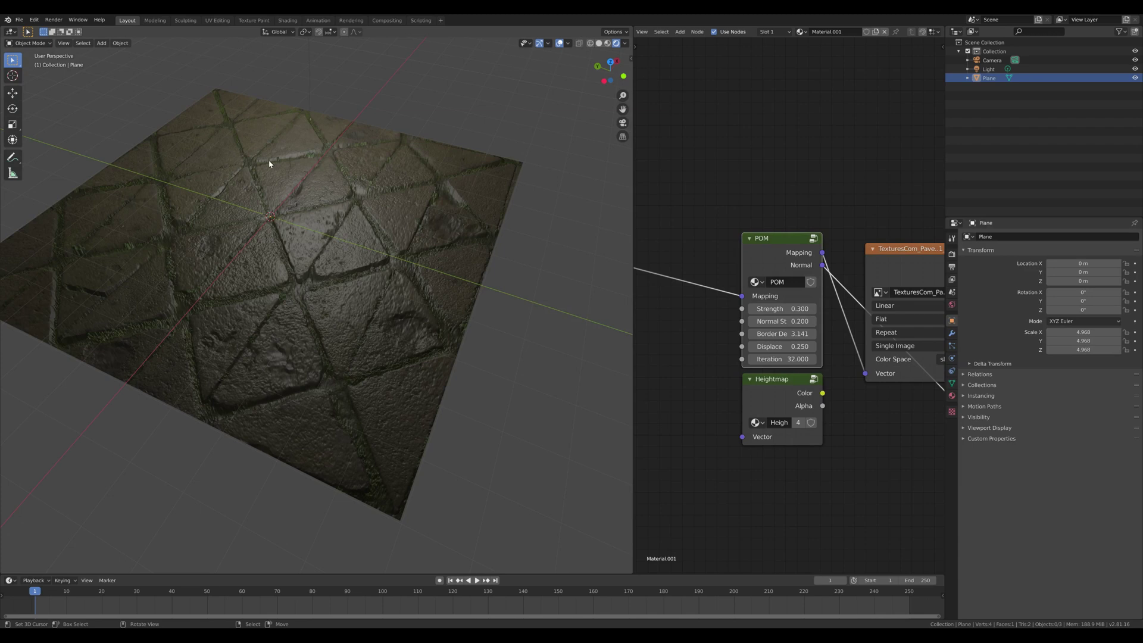
pyautogui.moveTo(333, 250)
pyautogui.mouseDown(button='middle')
pyautogui.moveTo(301, 217)
pyautogui.moveTo(549, 115)
pyautogui.moveTo(285, 205)
pyautogui.mouseUp(button='middle')
# Step: Try POM Border Depth values of 0 and 0.03, checking the plane from low angles
pyautogui.moveTo(308, 300); pyautogui.dragTo(310, 226, button='middle')
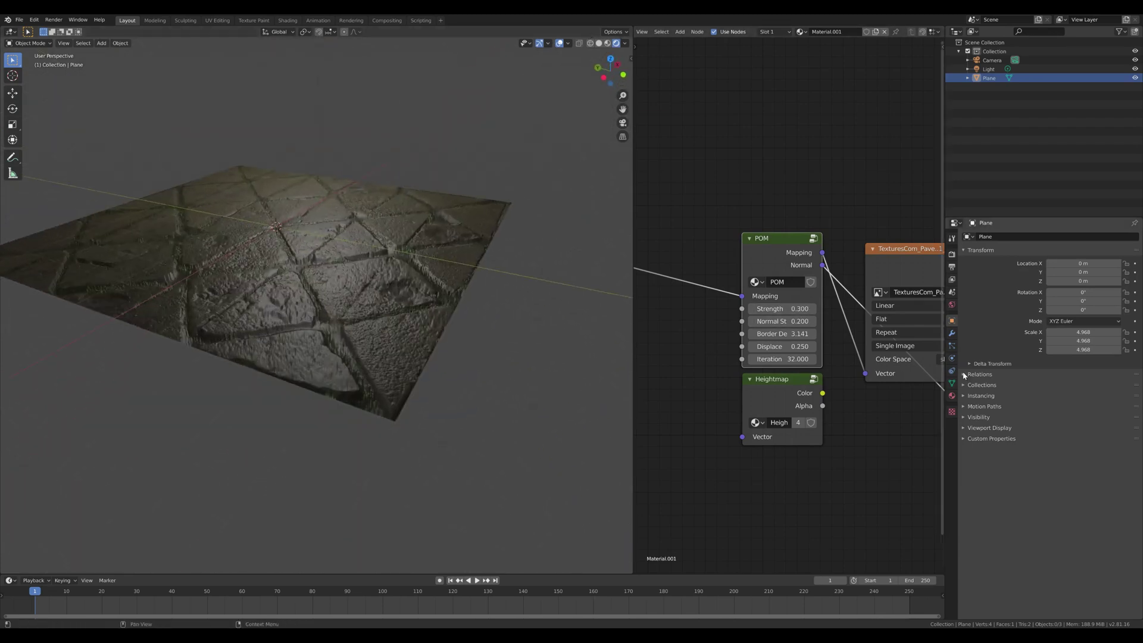
pyautogui.click(796, 337)
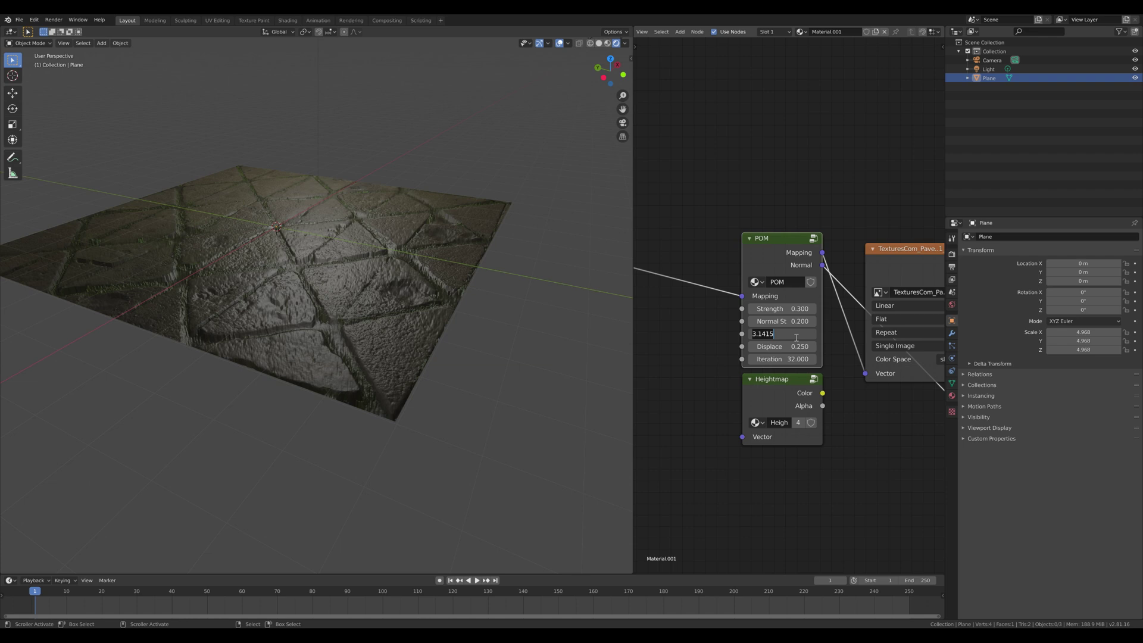
pyautogui.write('0')
pyautogui.press('Return')
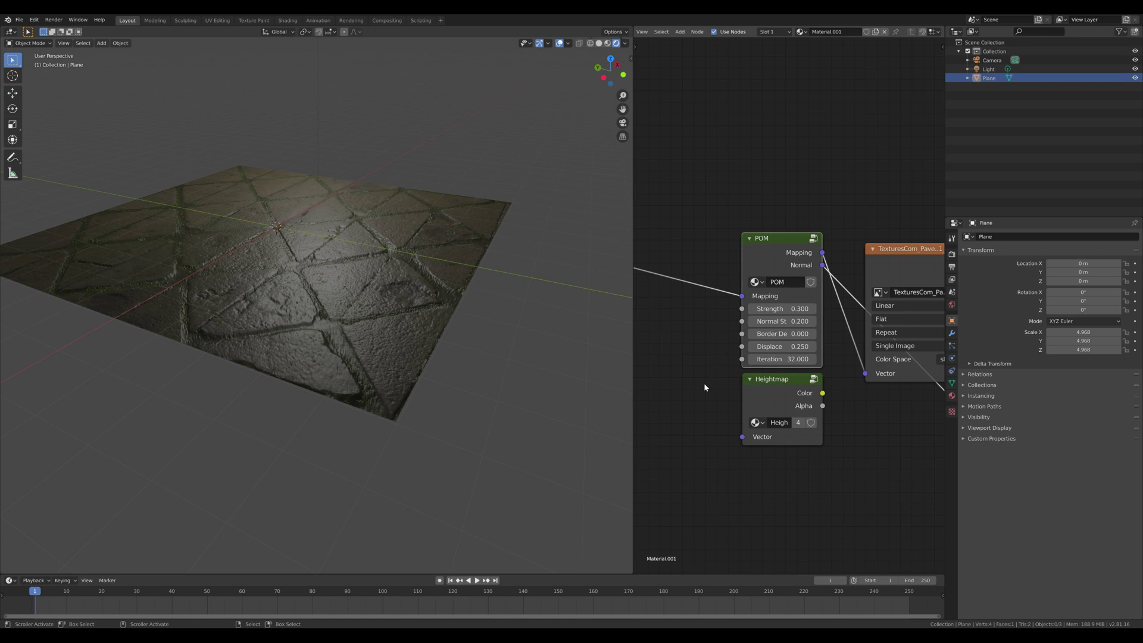
pyautogui.moveTo(444, 257); pyautogui.dragTo(410, 301, button='middle')
pyautogui.click(787, 334)
pyautogui.write('0.0')
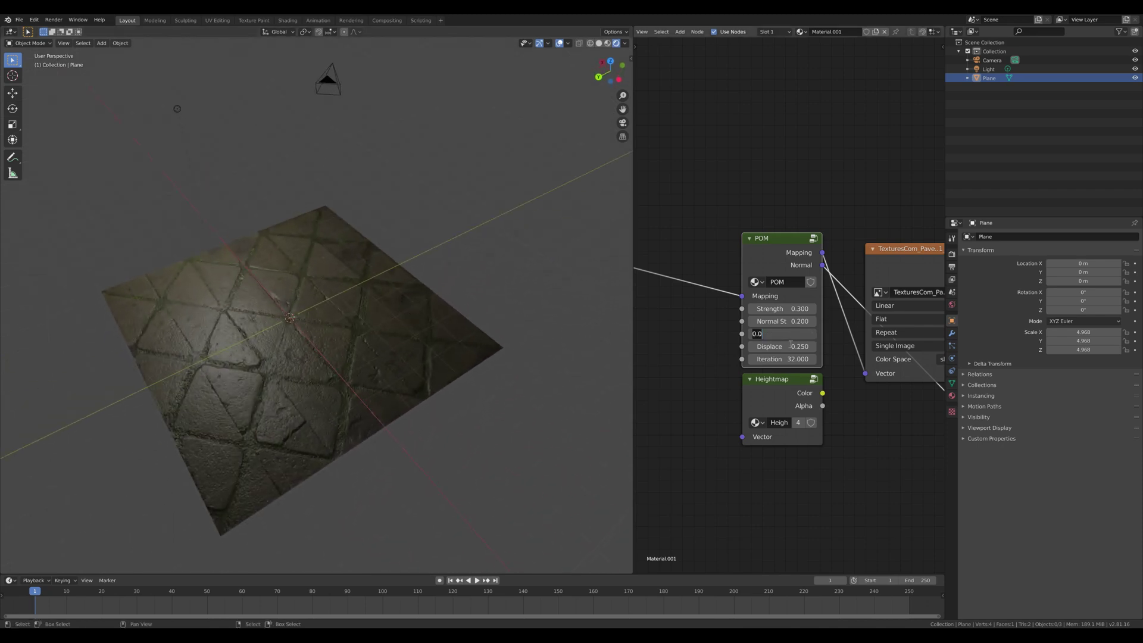
pyautogui.write('3')
pyautogui.press('Return')
# Step: Raise the POM Border Depth to 10, then settle it at 3
pyautogui.moveTo(411, 364); pyautogui.dragTo(317, 303, button='middle')
pyautogui.click(767, 333)
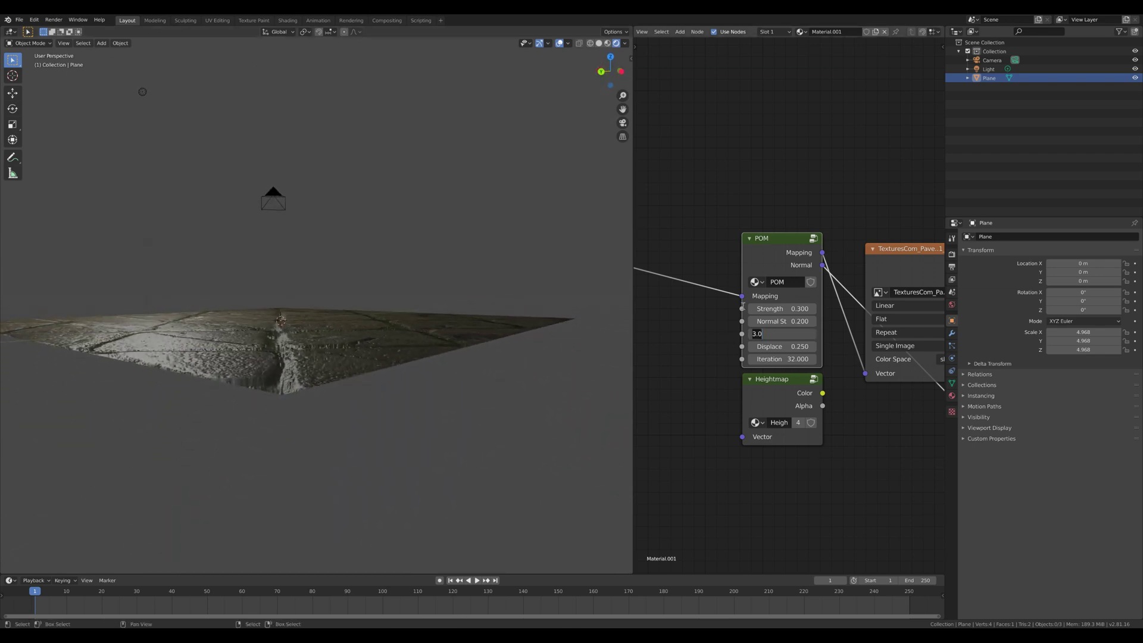
pyautogui.write('10')
pyautogui.press('Return')
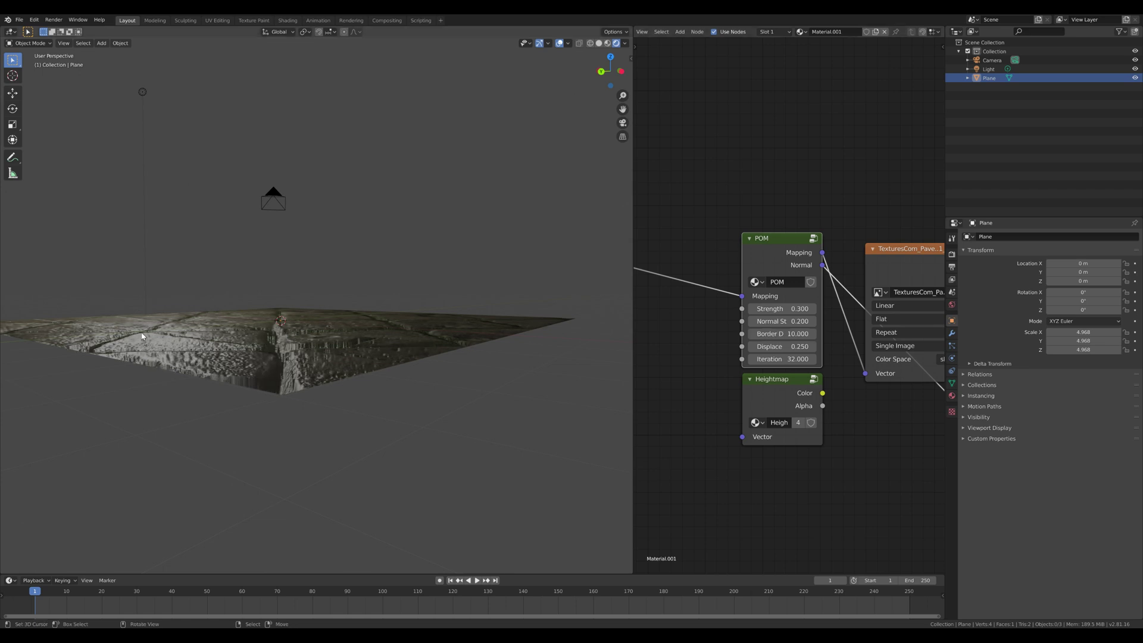
pyautogui.moveTo(277, 284)
pyautogui.mouseDown(button='middle')
pyautogui.moveTo(275, 339)
pyautogui.moveTo(274, 280)
pyautogui.mouseUp(button='middle')
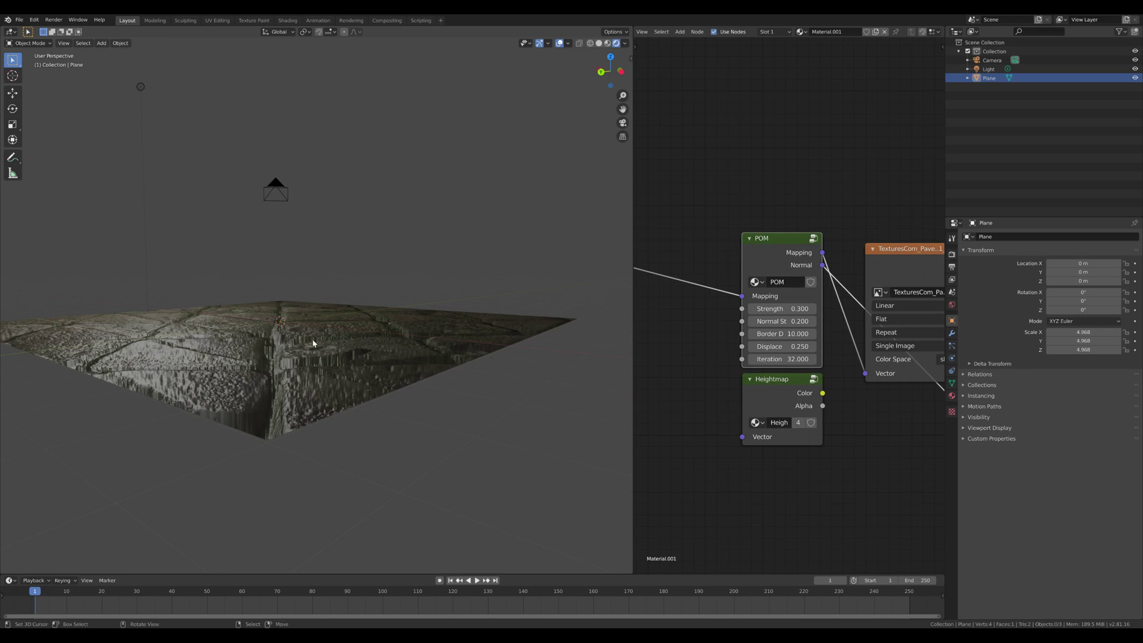
pyautogui.moveTo(302, 348); pyautogui.dragTo(275, 279, button='middle')
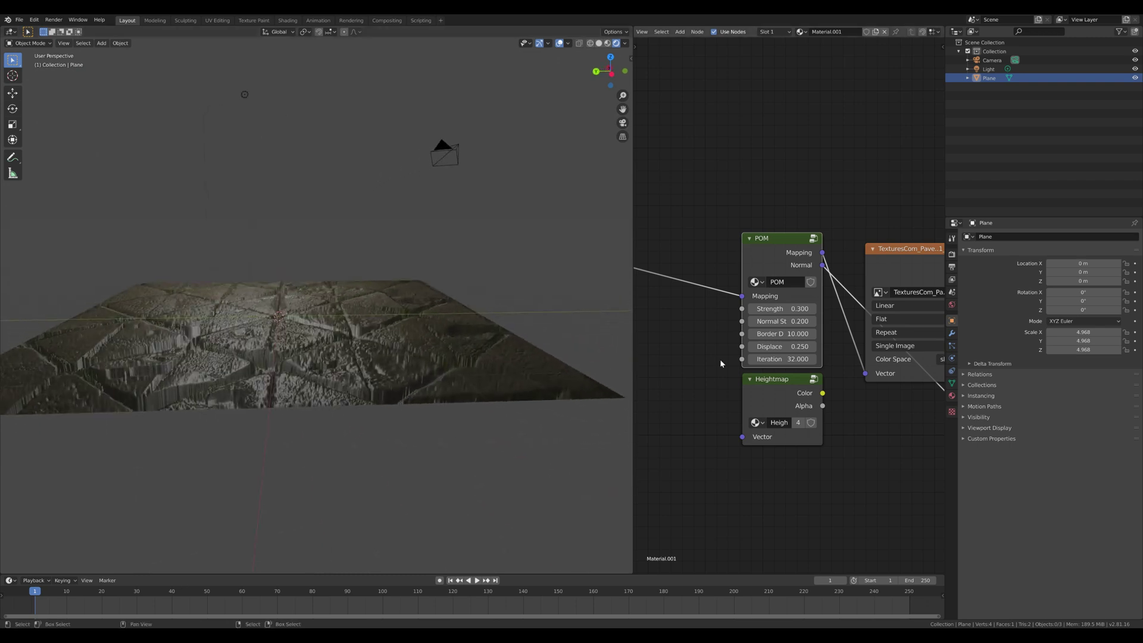
pyautogui.click(782, 335)
pyautogui.write('3')
pyautogui.press('Return')
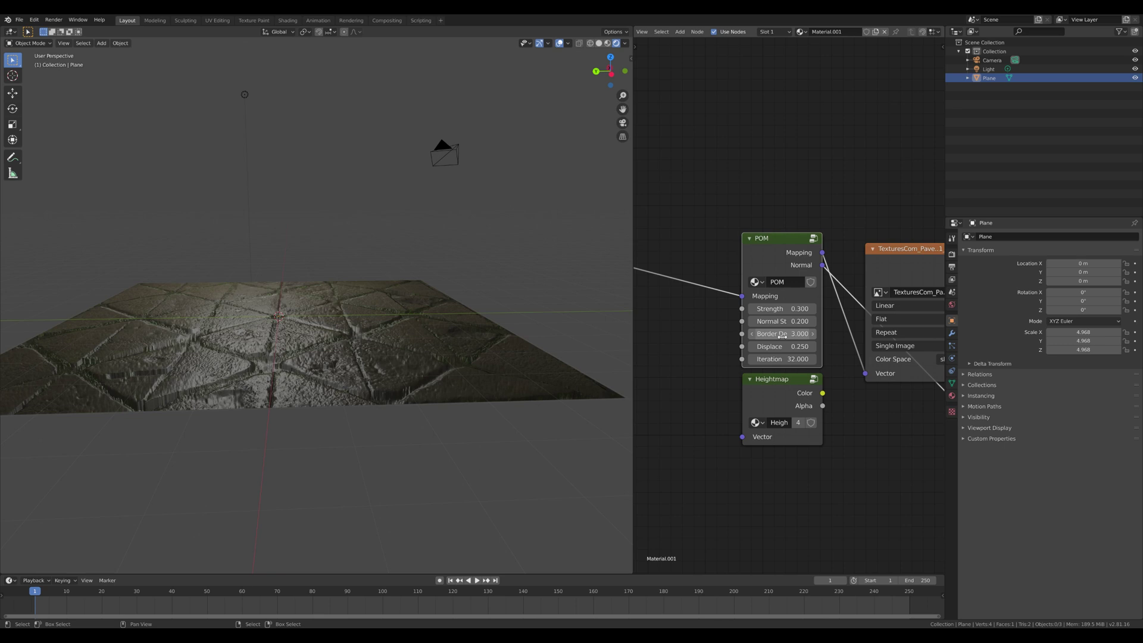
pyautogui.moveTo(382, 235); pyautogui.dragTo(356, 256, button='middle')
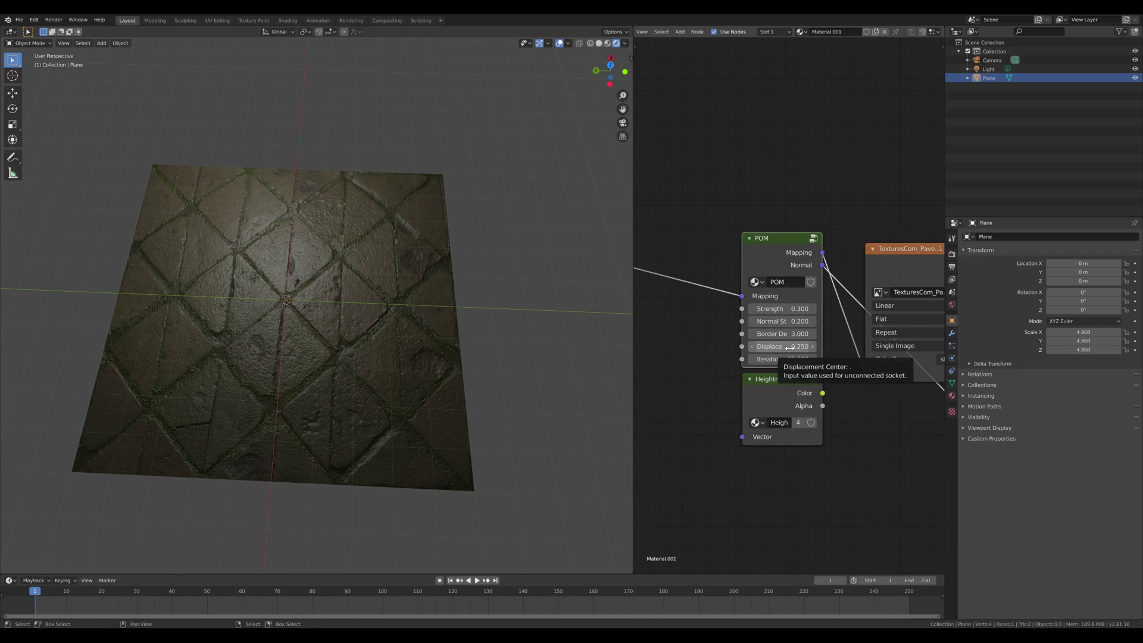
# Step: Raise the POM node's iteration count to 8, then to 16
pyautogui.moveTo(536, 421); pyautogui.dragTo(465, 381, button='middle')
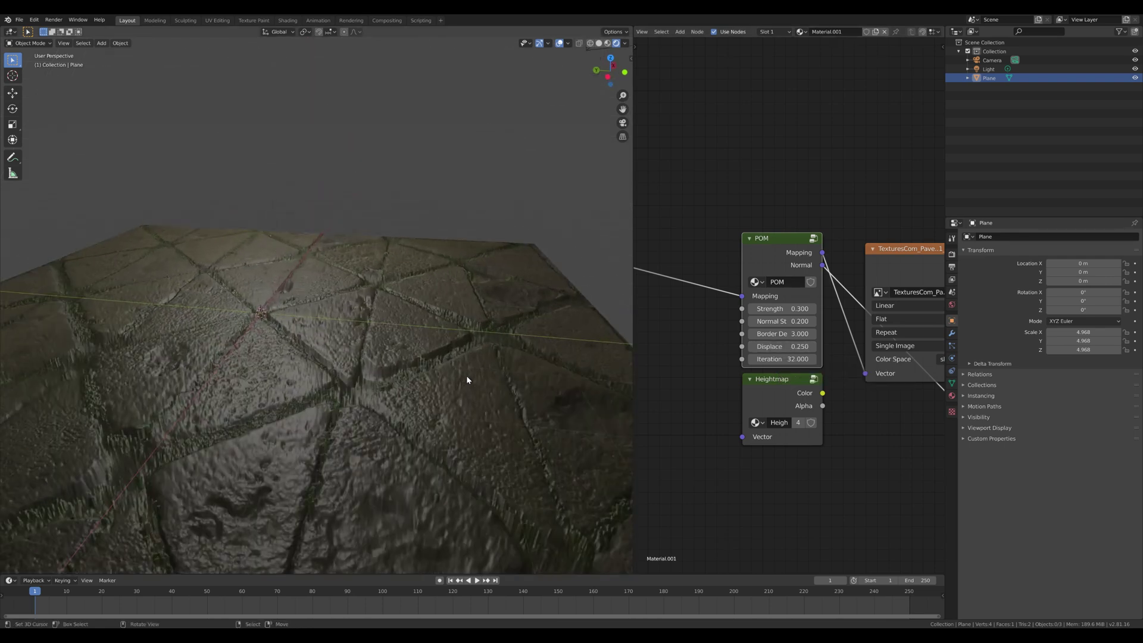
pyautogui.scroll(2, 467, 380)
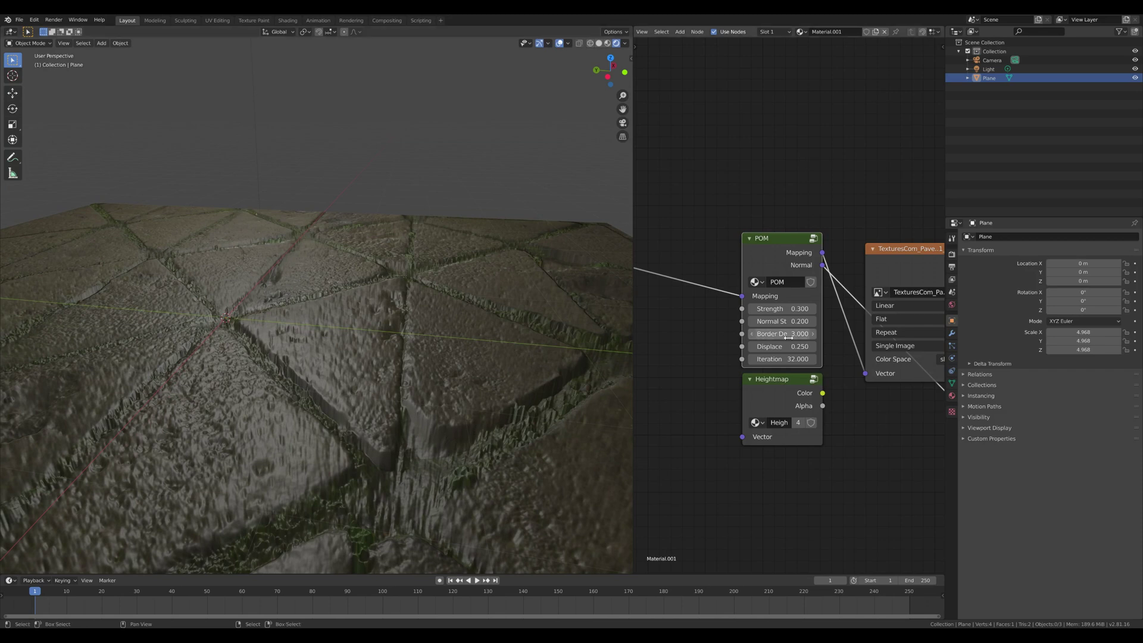
pyautogui.click(781, 359)
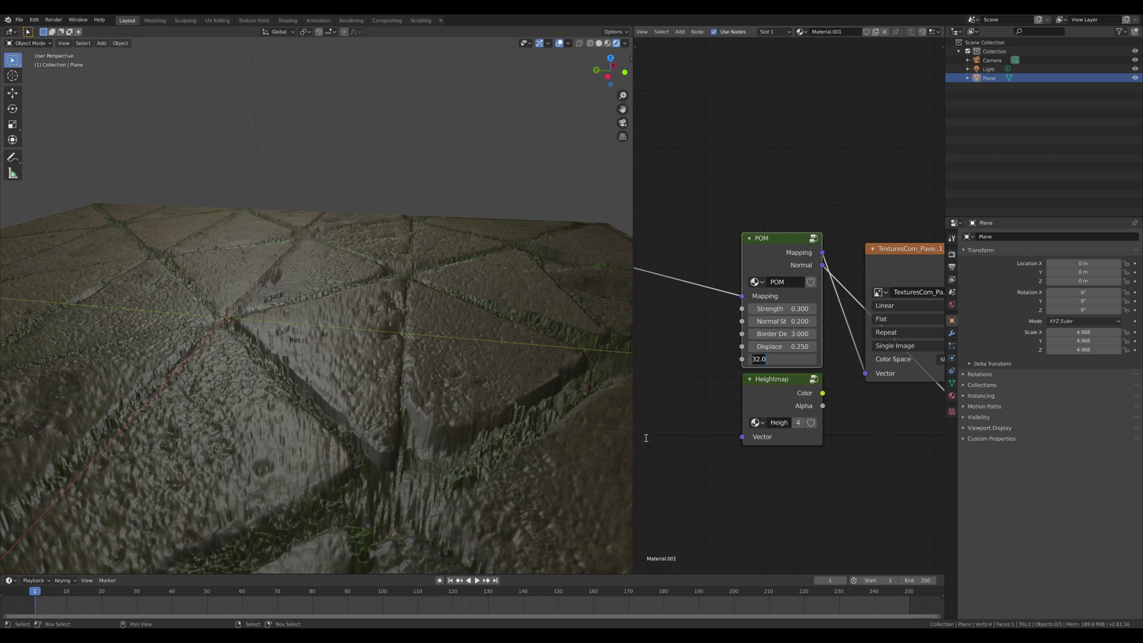
pyautogui.write('8')
pyautogui.press('Return')
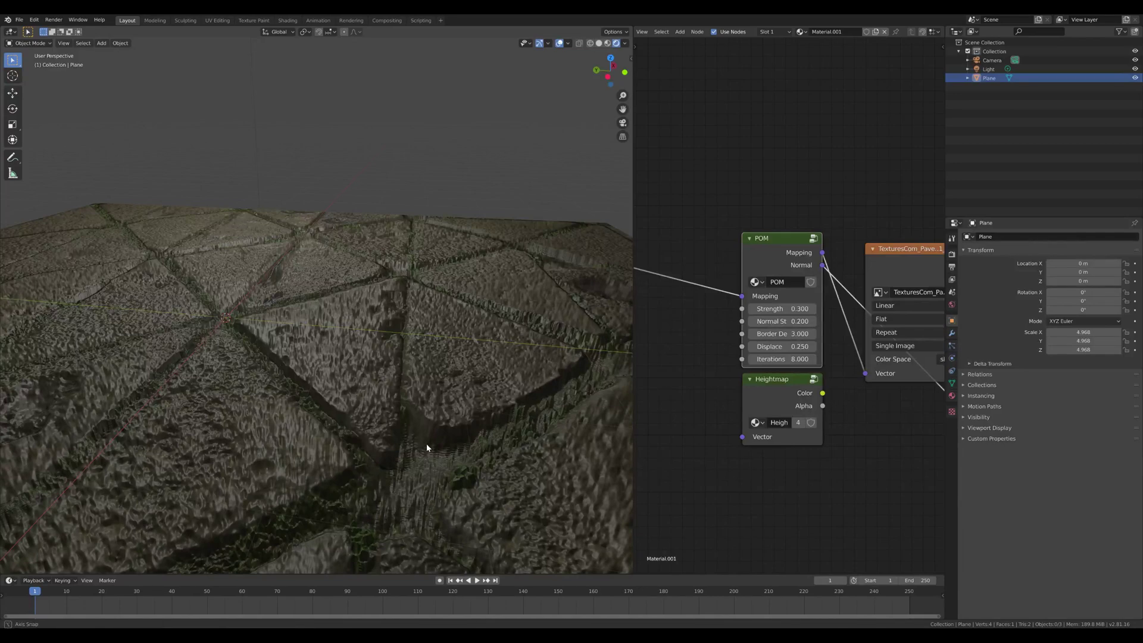
pyautogui.moveTo(427, 447); pyautogui.dragTo(394, 411, button='middle')
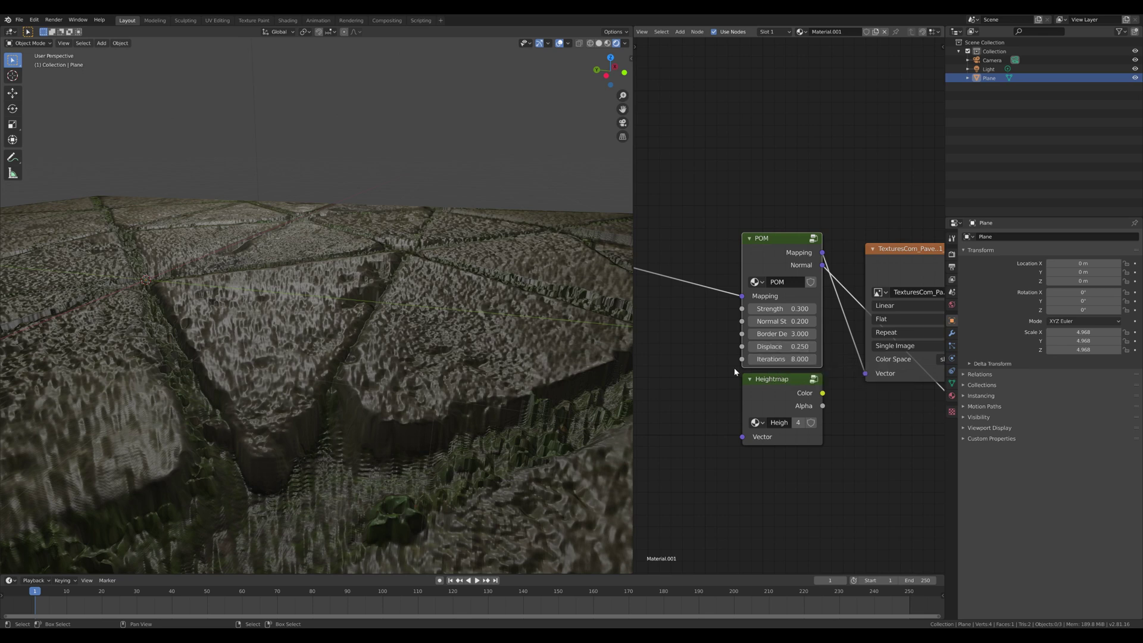
pyautogui.click(778, 359)
pyautogui.write('16')
pyautogui.press('Return')
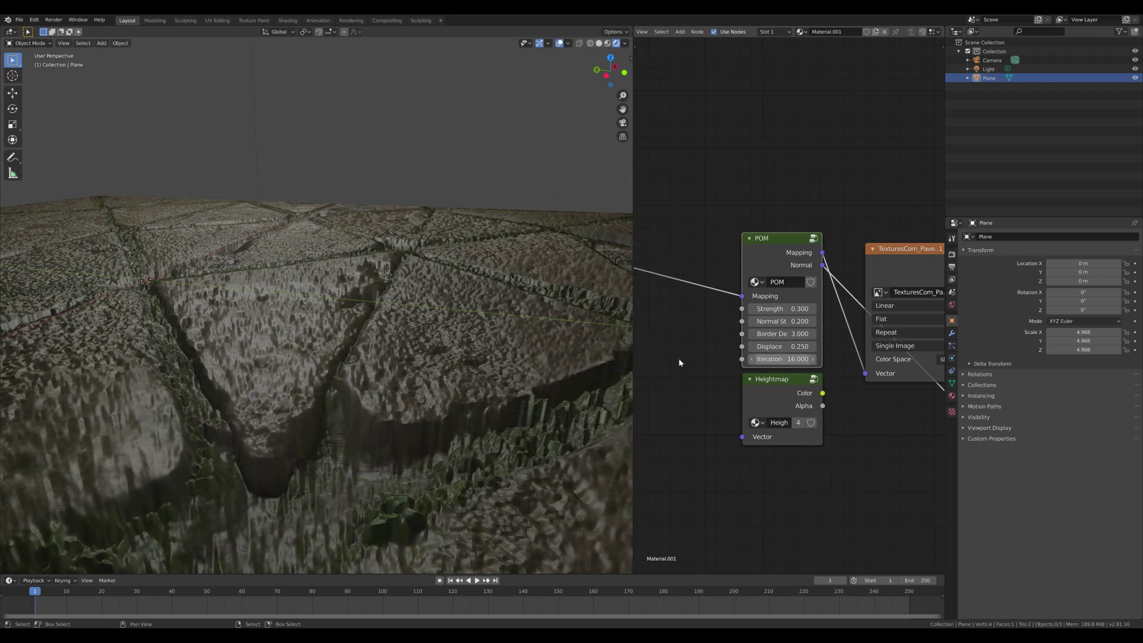
# Step: Try POM Displace values of 0.2 and then 0.3
pyautogui.moveTo(357, 434); pyautogui.dragTo(394, 400, button='middle')
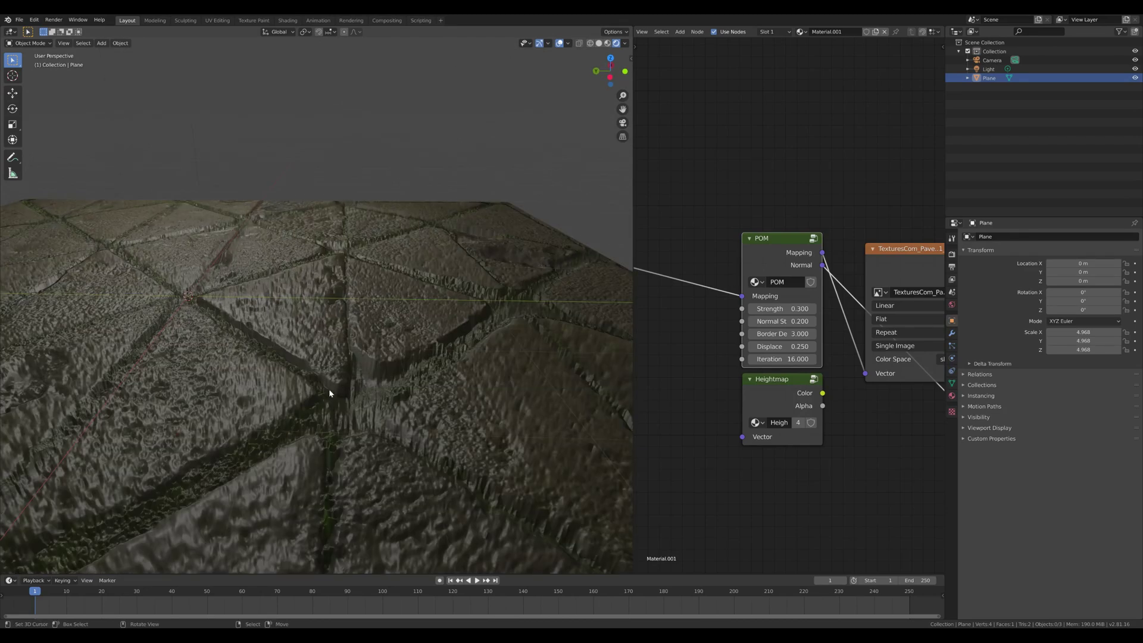
pyautogui.moveTo(329, 385); pyautogui.dragTo(404, 381, button='middle')
pyautogui.click(783, 347)
pyautogui.write('.2')
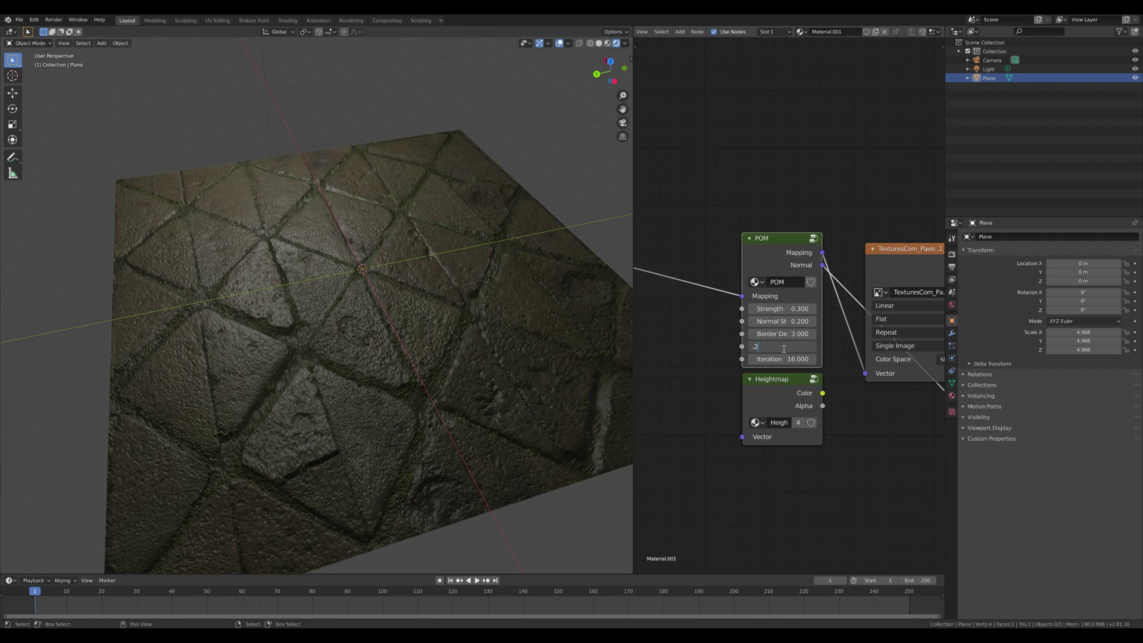
pyautogui.press('Return')
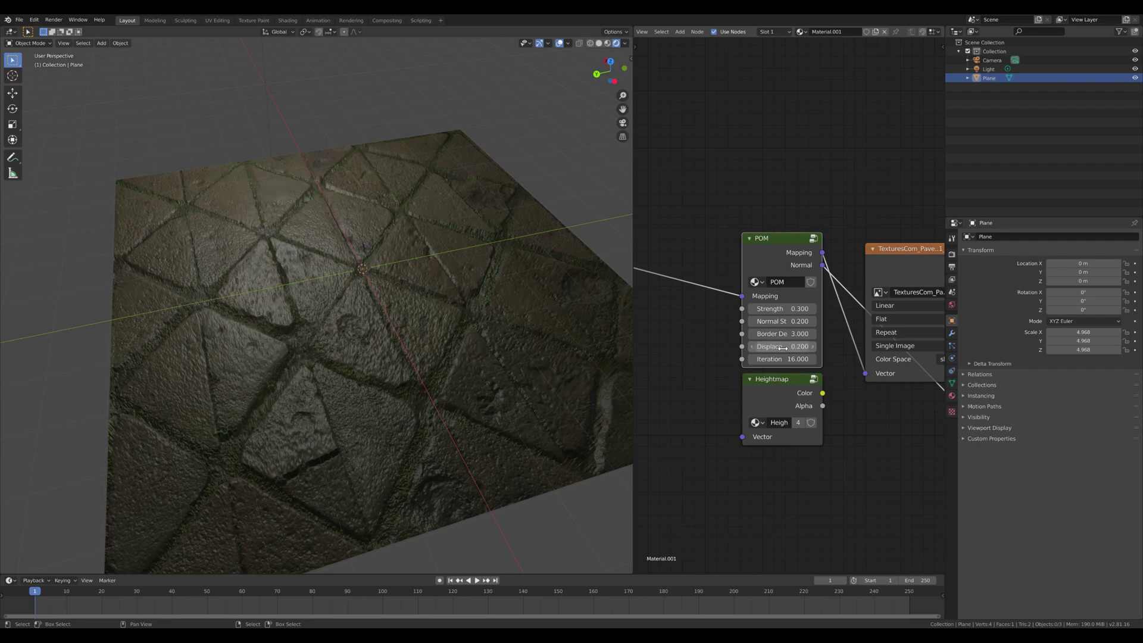
pyautogui.moveTo(390, 311)
pyautogui.mouseDown(button='middle')
pyautogui.moveTo(408, 294)
pyautogui.moveTo(406, 319)
pyautogui.mouseUp(button='middle')
pyautogui.scroll(3, 406, 319)
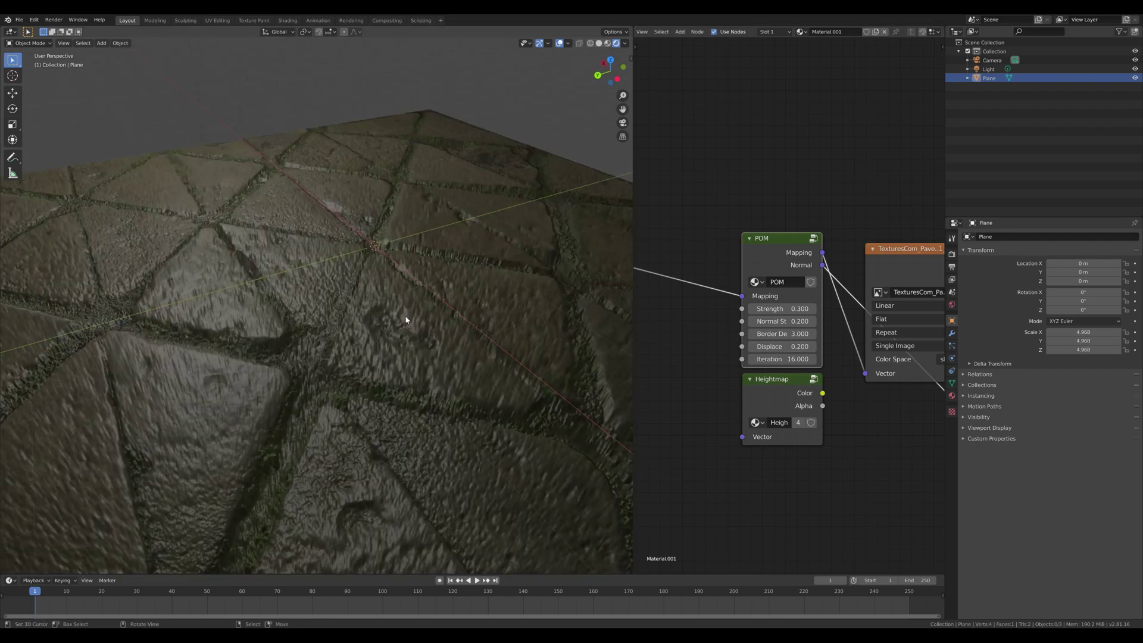
pyautogui.click(793, 344)
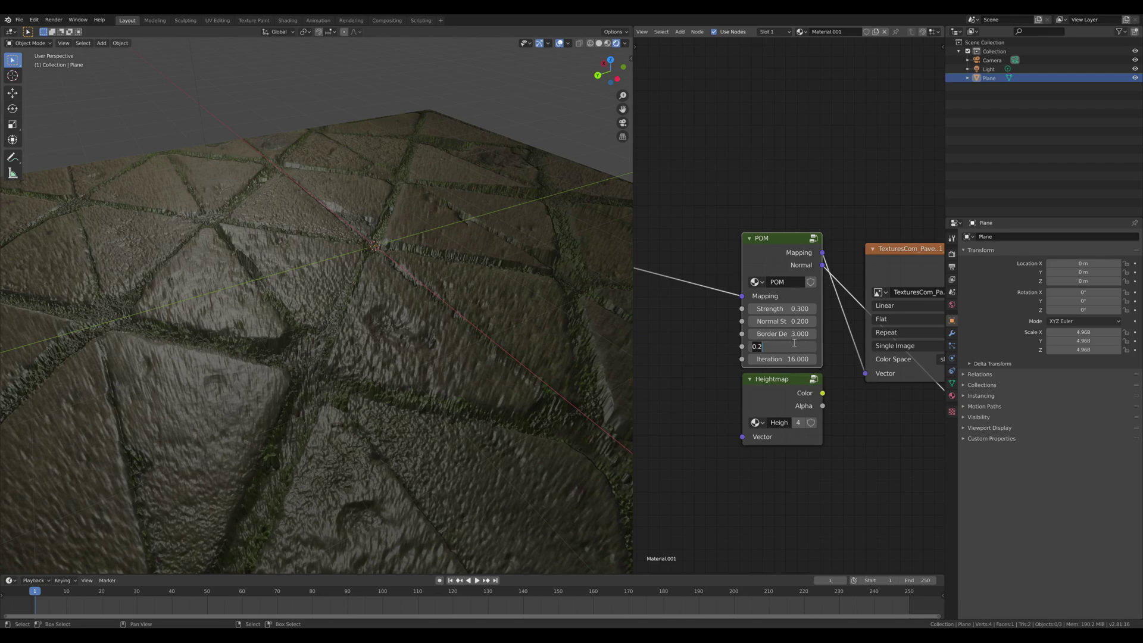
pyautogui.write('.3')
pyautogui.press('Return')
# Step: Set the POM Displace to 0.25 and view the relief from a low tilted angle
pyautogui.moveTo(387, 280); pyautogui.dragTo(365, 343, button='middle')
pyautogui.scroll(-3, 365, 344)
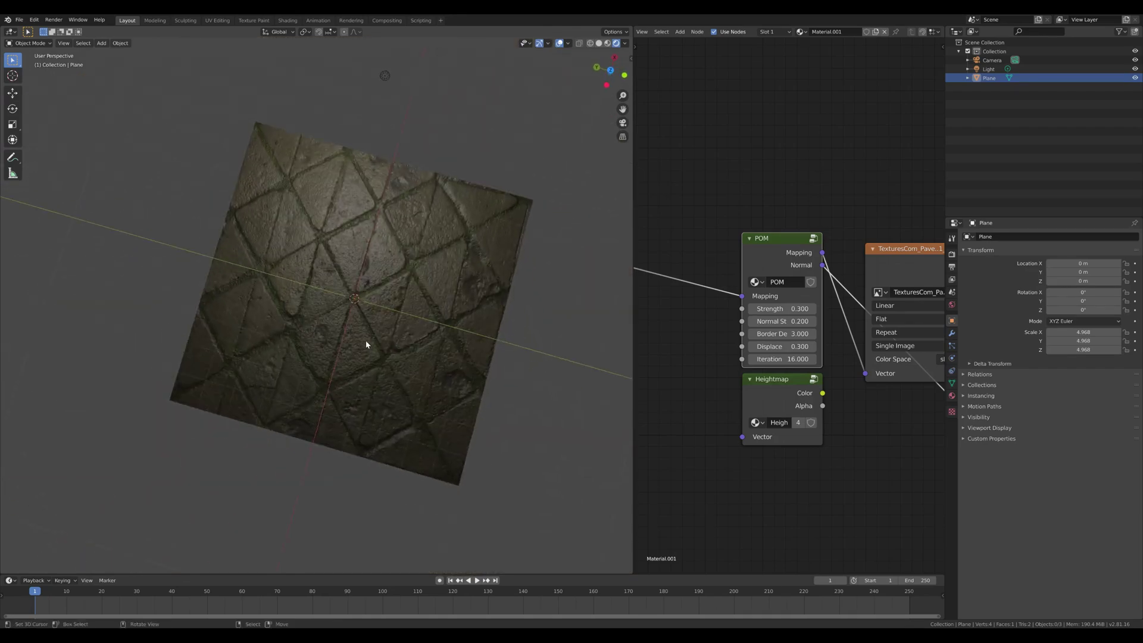
pyautogui.doubleClick(793, 347)
pyautogui.write('.25')
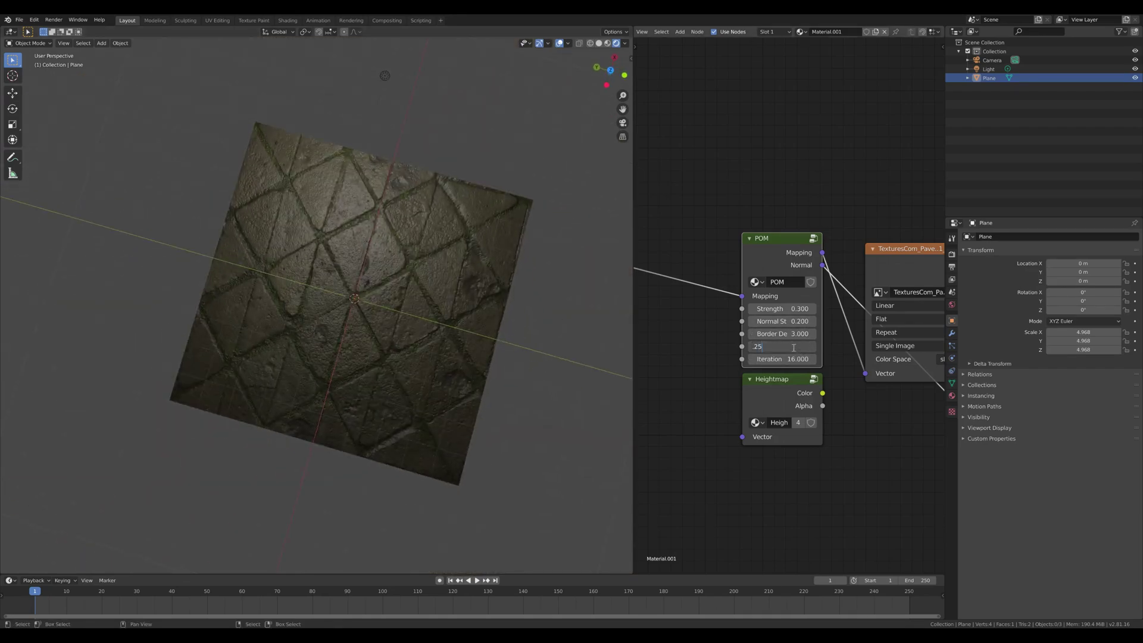
pyautogui.press('Return')
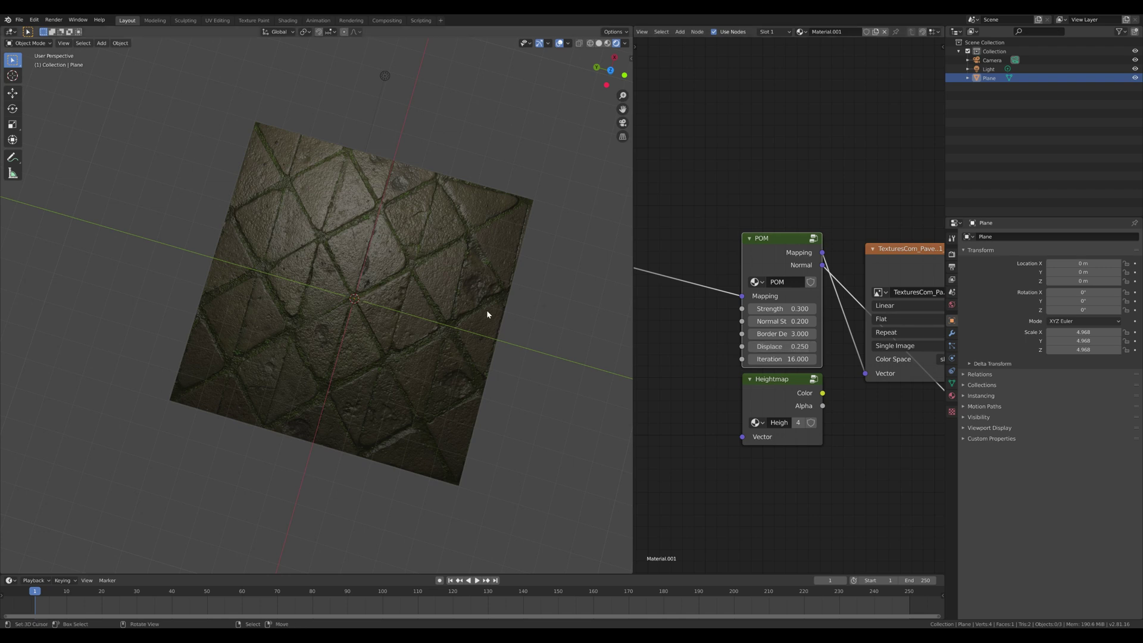
pyautogui.moveTo(487, 310); pyautogui.dragTo(423, 288, button='middle')
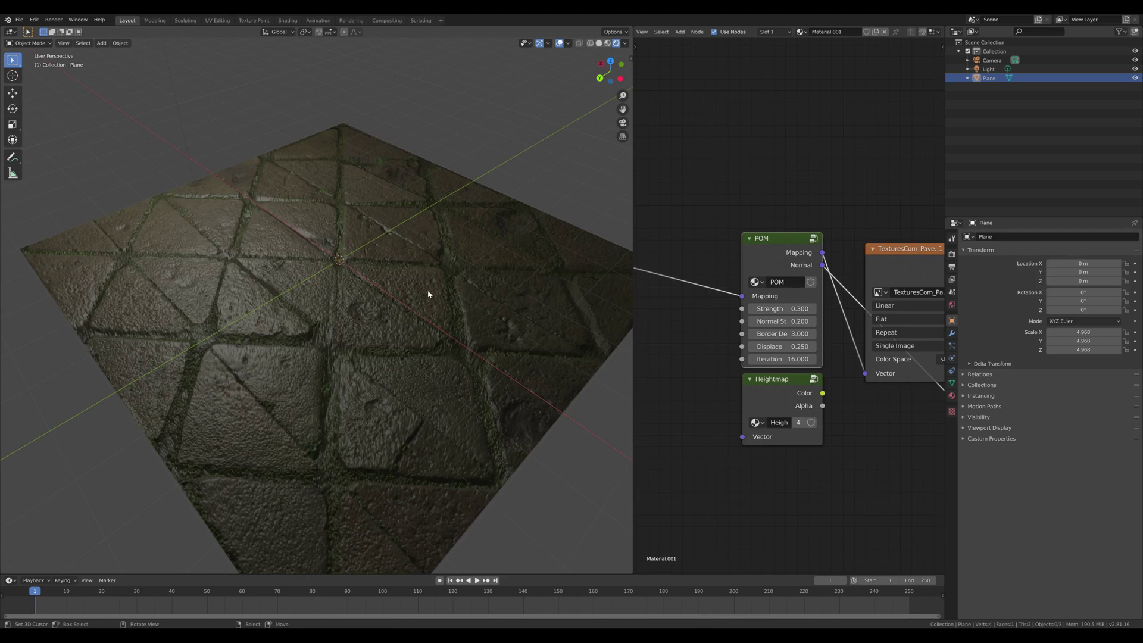
pyautogui.moveTo(454, 381); pyautogui.dragTo(191, 356, button='middle')
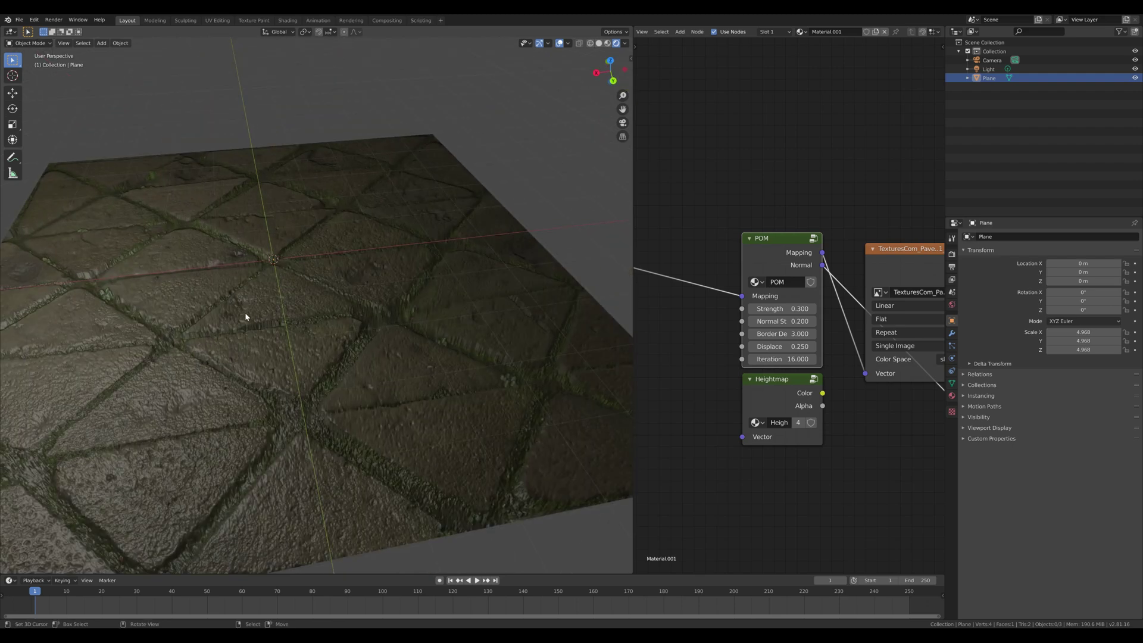
pyautogui.moveTo(245, 316); pyautogui.dragTo(446, 263, button='middle')
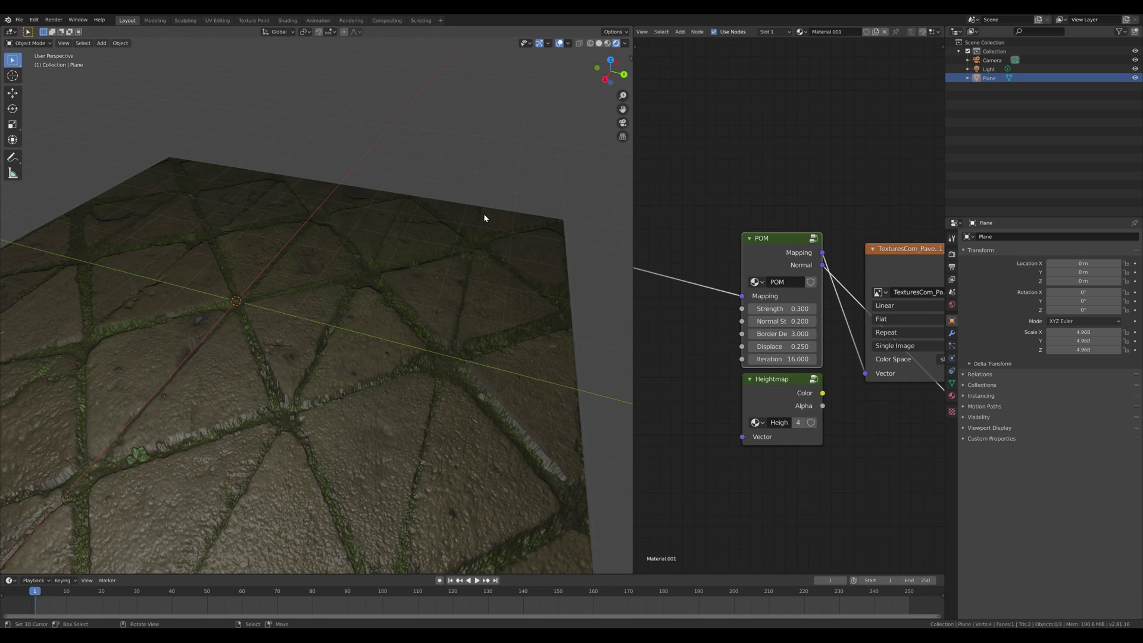
pyautogui.moveTo(497, 215); pyautogui.dragTo(444, 295, button='middle')
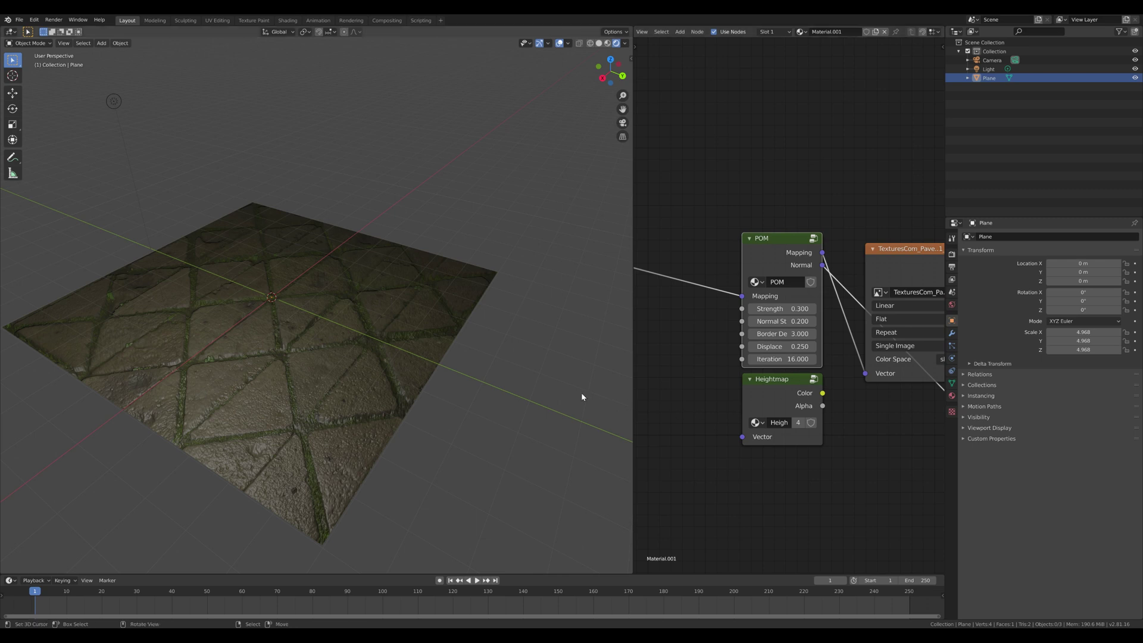
pyautogui.moveTo(422, 370); pyautogui.dragTo(345, 324, button='middle')
pyautogui.scroll(3, 366, 348)
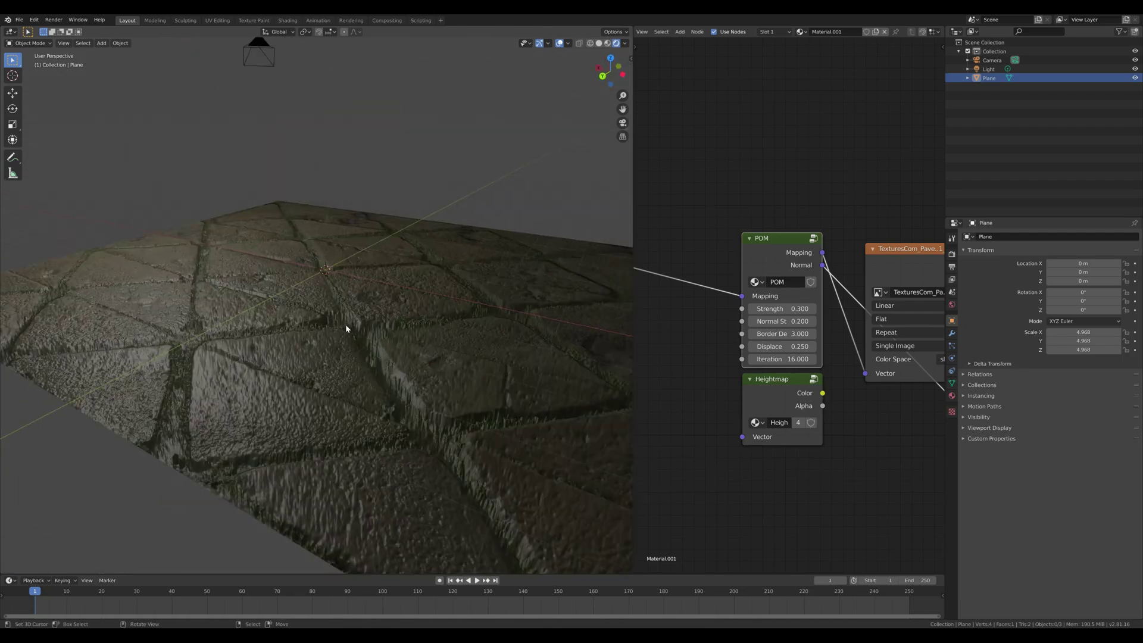
# Step: Set the POM Displace to 0.22 and view the whole plane from above
pyautogui.click(809, 349)
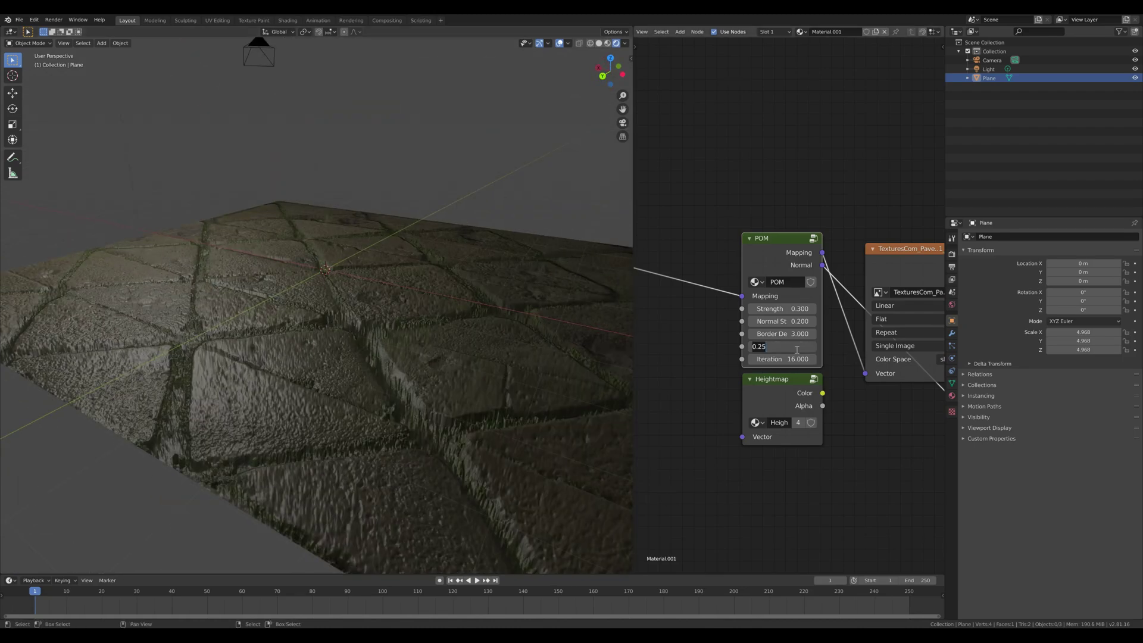
pyautogui.write('.22')
pyautogui.press('Return')
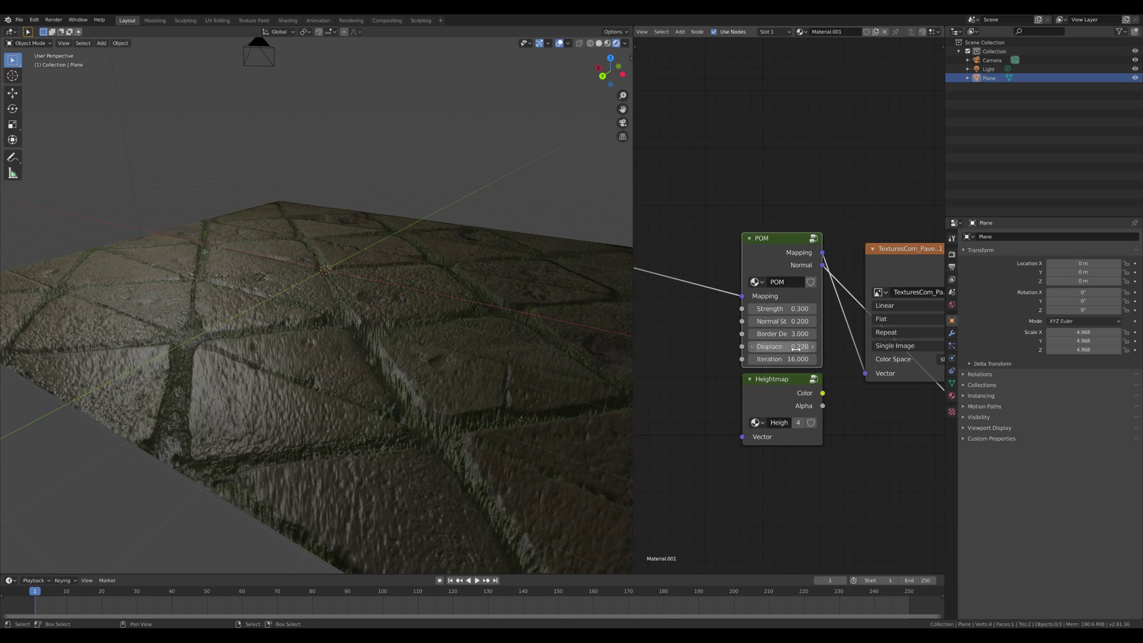
pyautogui.scroll(-4, 416, 242)
pyautogui.moveTo(416, 242); pyautogui.dragTo(387, 257, button='middle')
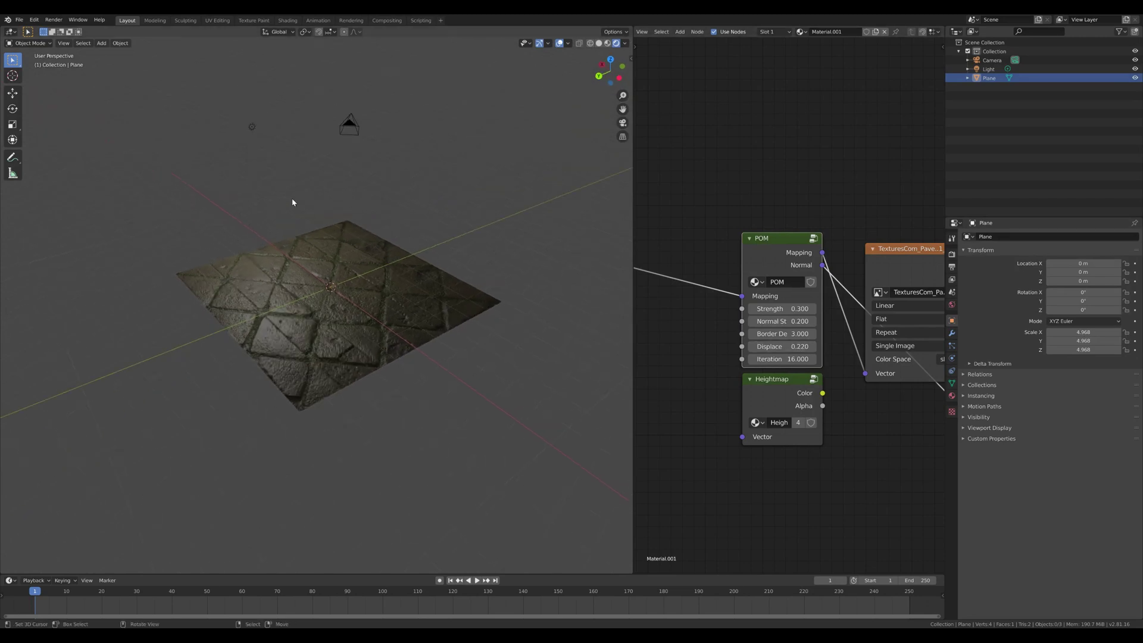
pyautogui.moveTo(300, 204); pyautogui.dragTo(426, 254, button='middle')
# Step: Bring the Principled BSDF node into view, orbit to a side view, and select the plane
pyautogui.moveTo(833, 333); pyautogui.dragTo(640, 342, button='middle')
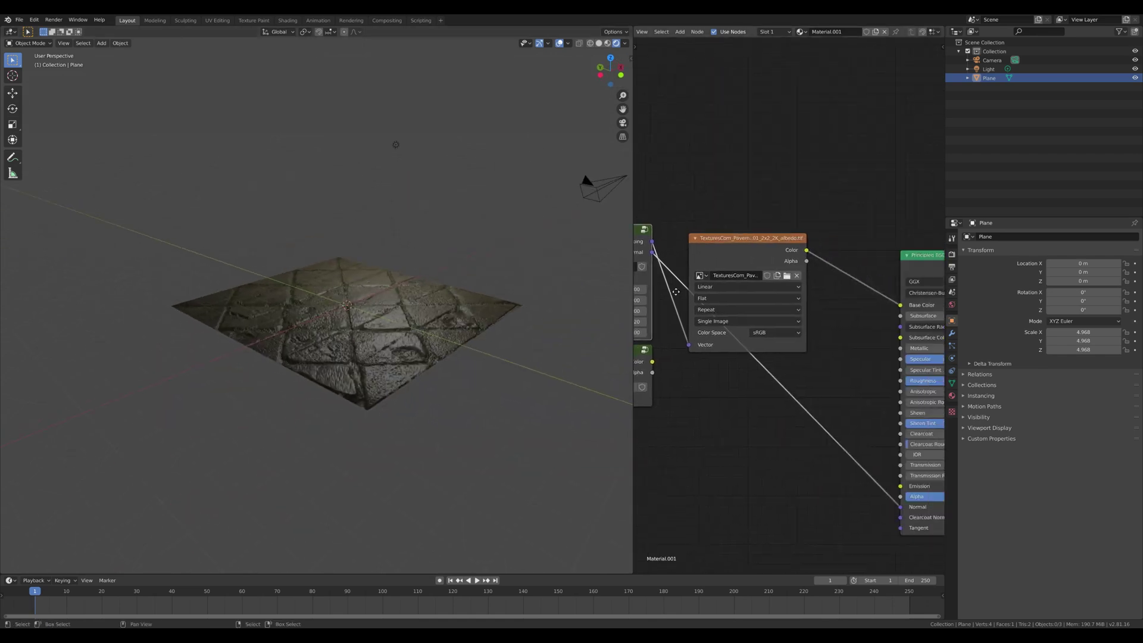
pyautogui.moveTo(326, 280); pyautogui.dragTo(533, 309, button='middle')
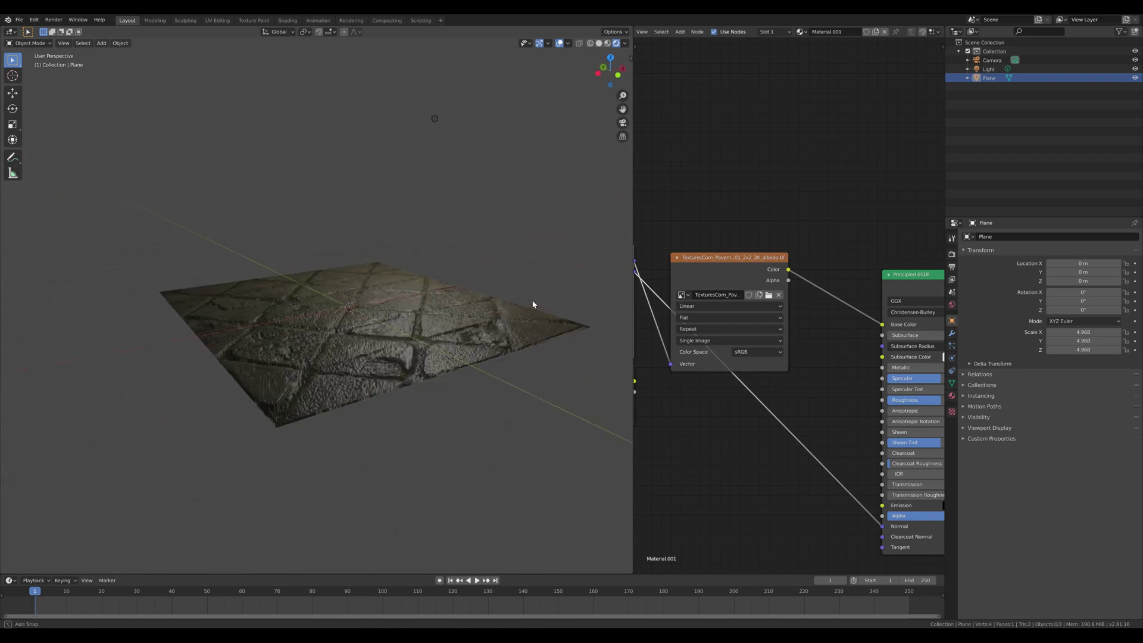
pyautogui.scroll(5, 533, 304)
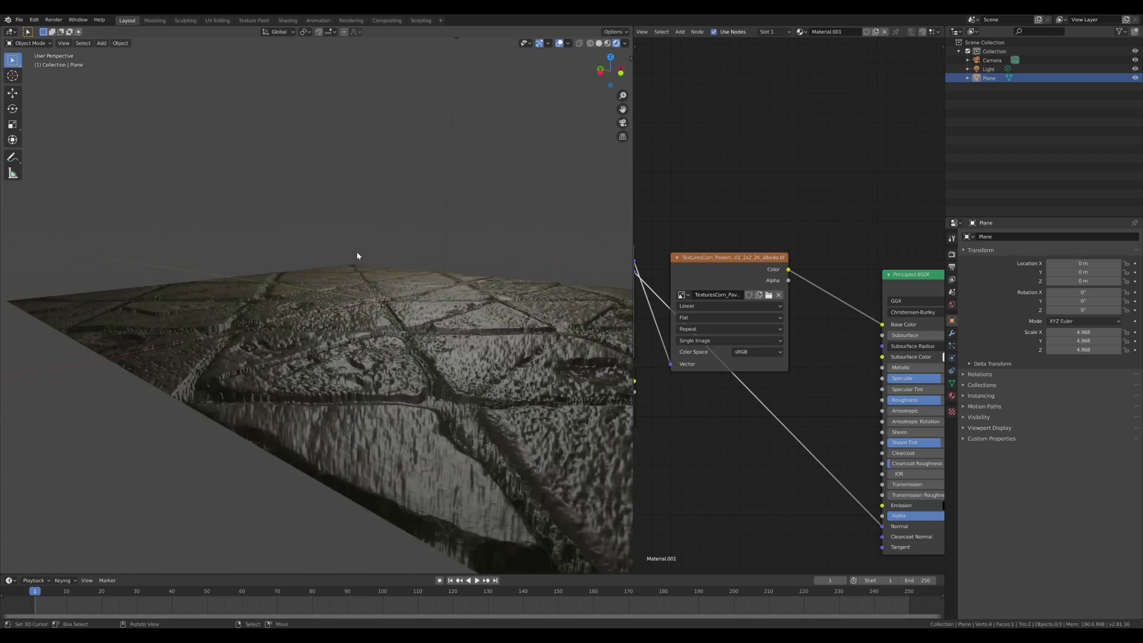
pyautogui.moveTo(357, 255); pyautogui.dragTo(385, 275, button='middle')
pyautogui.scroll(3, 329, 319)
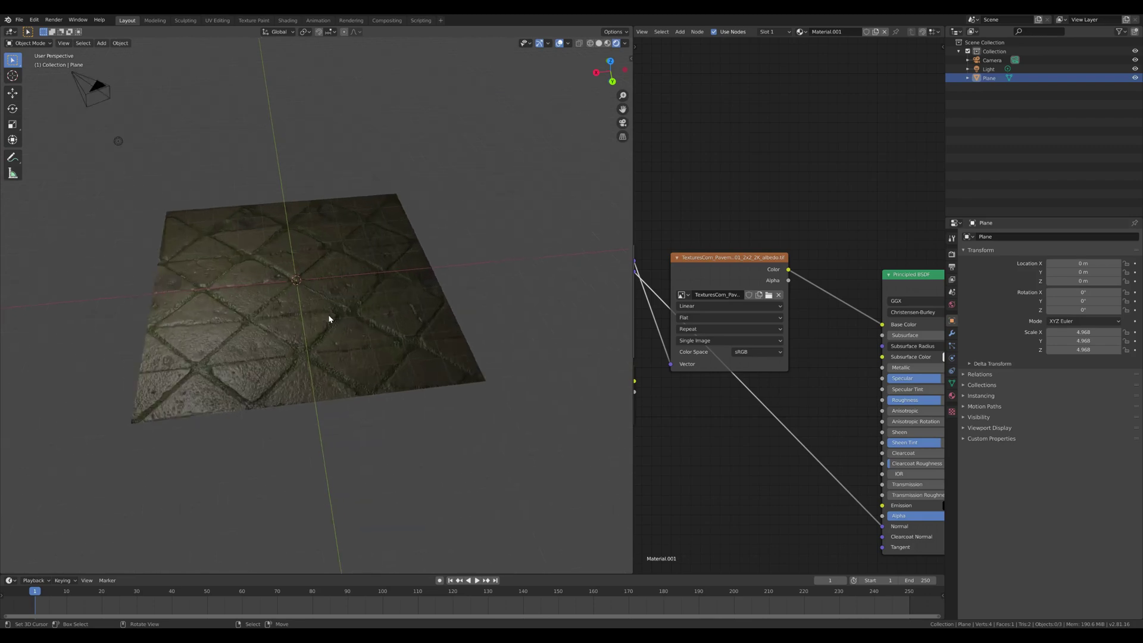
pyautogui.click(329, 319)
# Step: Add a UV sphere, raise it above the plane along Z, then shift it along Y
pyautogui.moveTo(306, 301); pyautogui.dragTo(311, 327, button='middle')
pyautogui.hotkey('shift', 'a')
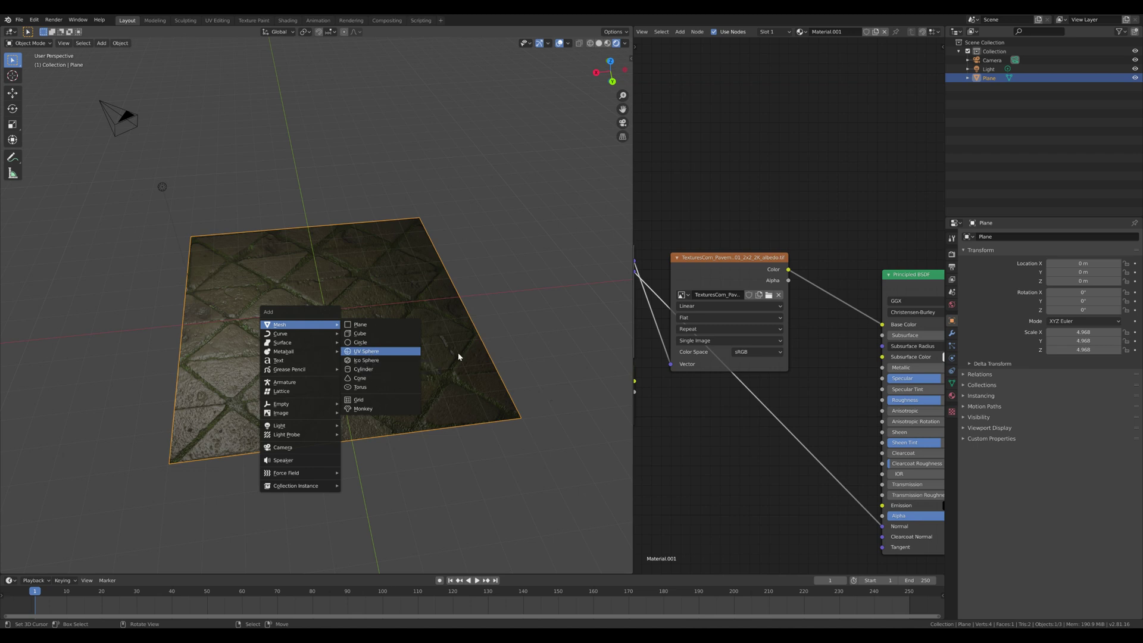
pyautogui.click(360, 351)
pyautogui.press('g')
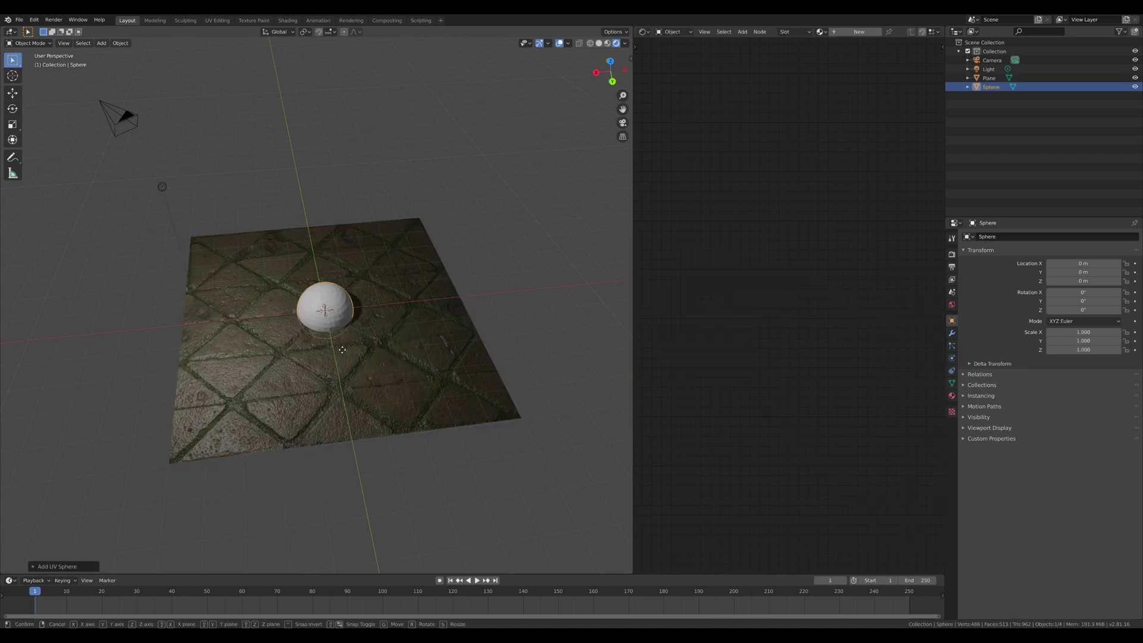
pyautogui.press('z')
pyautogui.press('Return')
pyautogui.press('g')
pyautogui.press('y')
pyautogui.press('Return')
# Step: Move the sphere along X and cancel an accidental delete prompt
pyautogui.press('x')
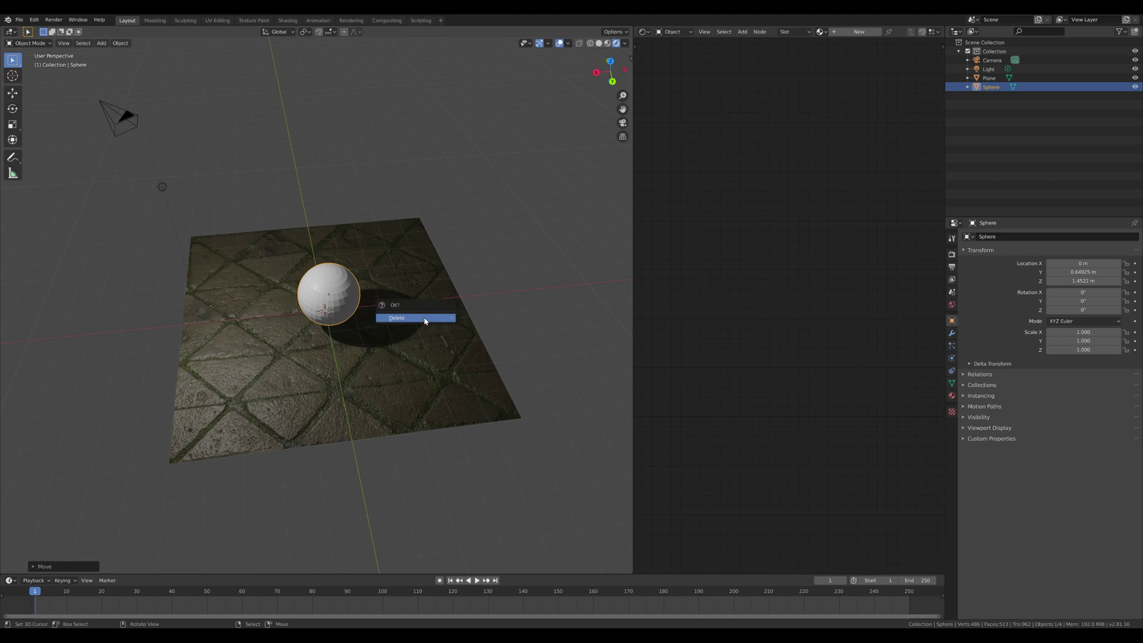
pyautogui.press('g')
pyautogui.press('x')
pyautogui.press('Return')
pyautogui.press('x')
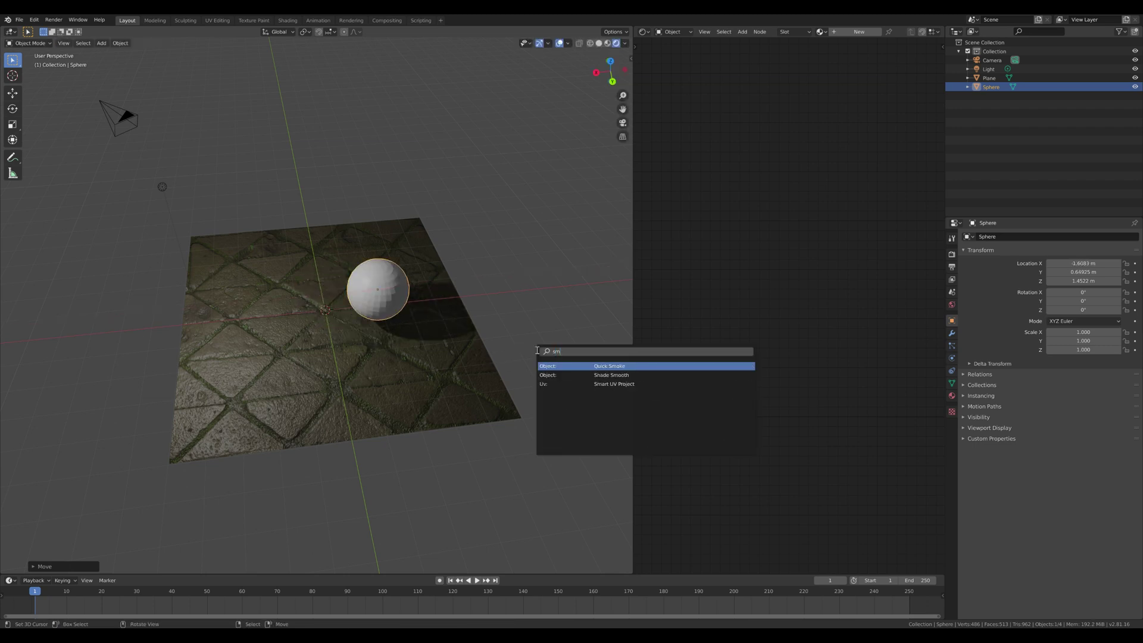
pyautogui.press('Escape')
# Step: Link the plane's material to the sphere with Ctrl+L, then select and frame the sphere alone
pyautogui.keyDown('shift'); pyautogui.click(479, 400); pyautogui.keyUp('shift')
pyautogui.hotkey('ctrl', 'l')
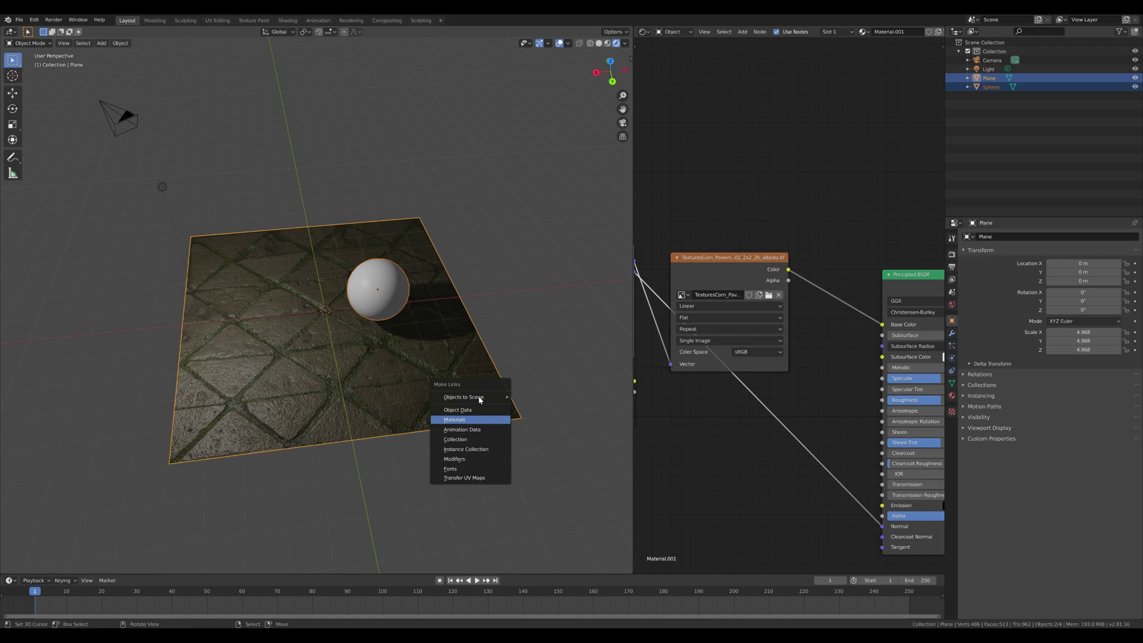
pyautogui.press('Return')
pyautogui.hotkey('alt', 'a')
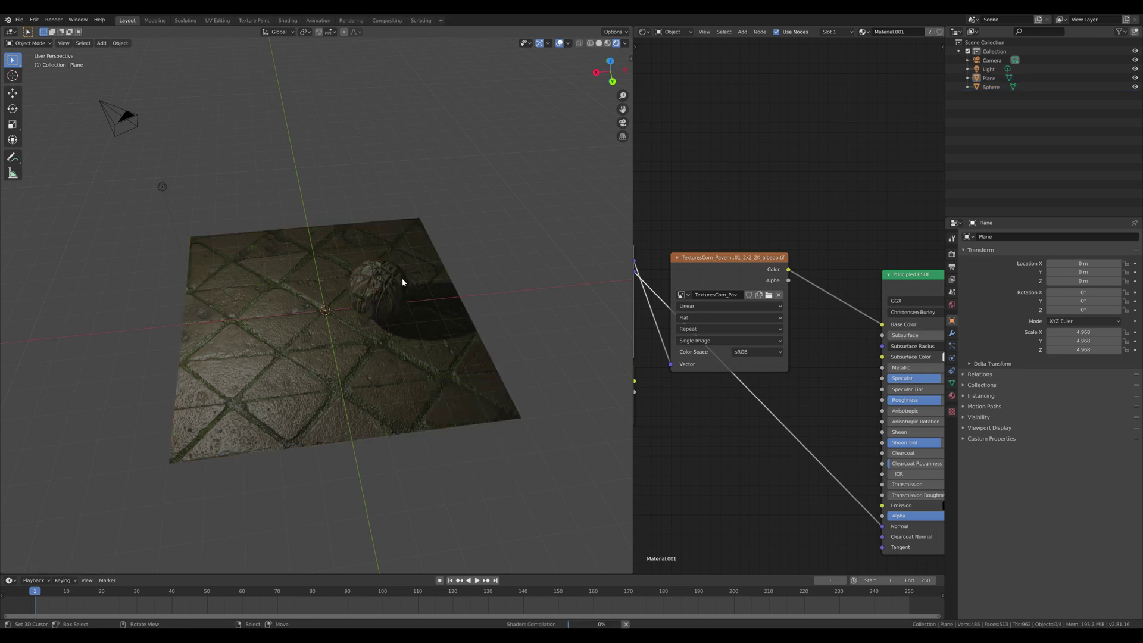
pyautogui.click(401, 278)
pyautogui.press('KP_Decimal')
pyautogui.scroll(-4, 403, 285)
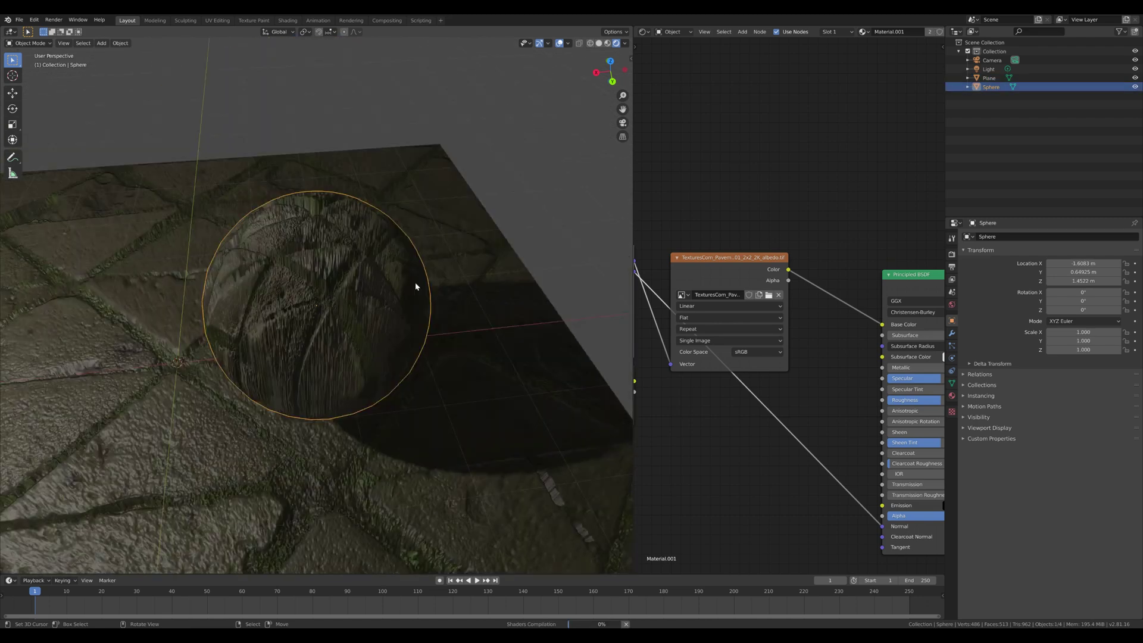
pyautogui.moveTo(415, 284); pyautogui.dragTo(470, 275, button='middle')
# Step: Switch the image texture's projection to Box
pyautogui.scroll(-3, 490, 281)
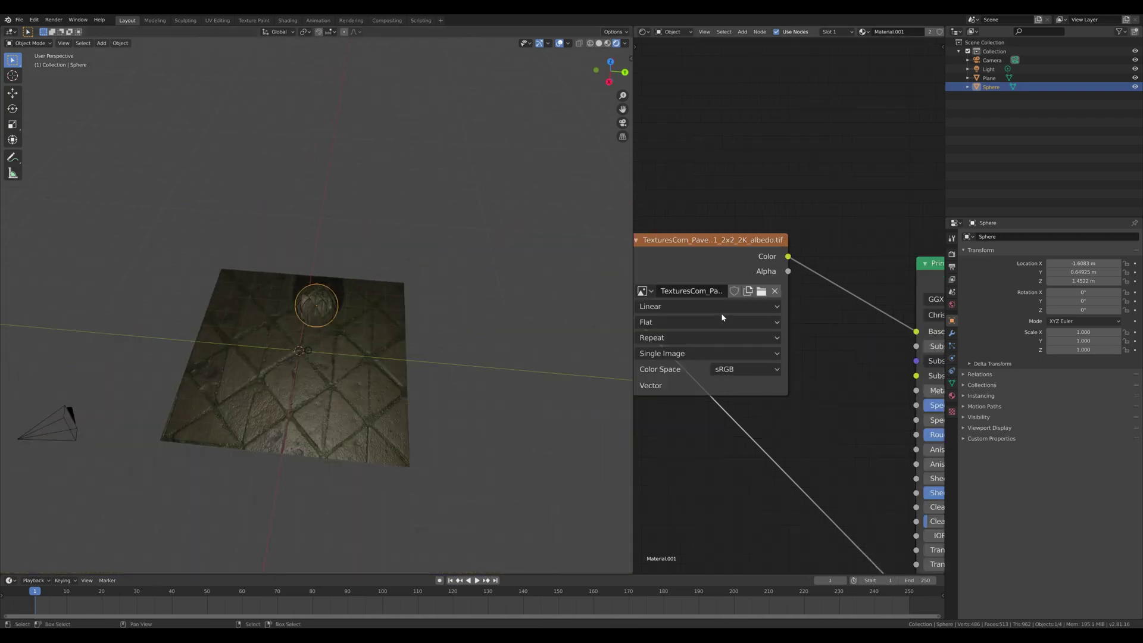
pyautogui.moveTo(510, 324); pyautogui.dragTo(381, 301, button='middle')
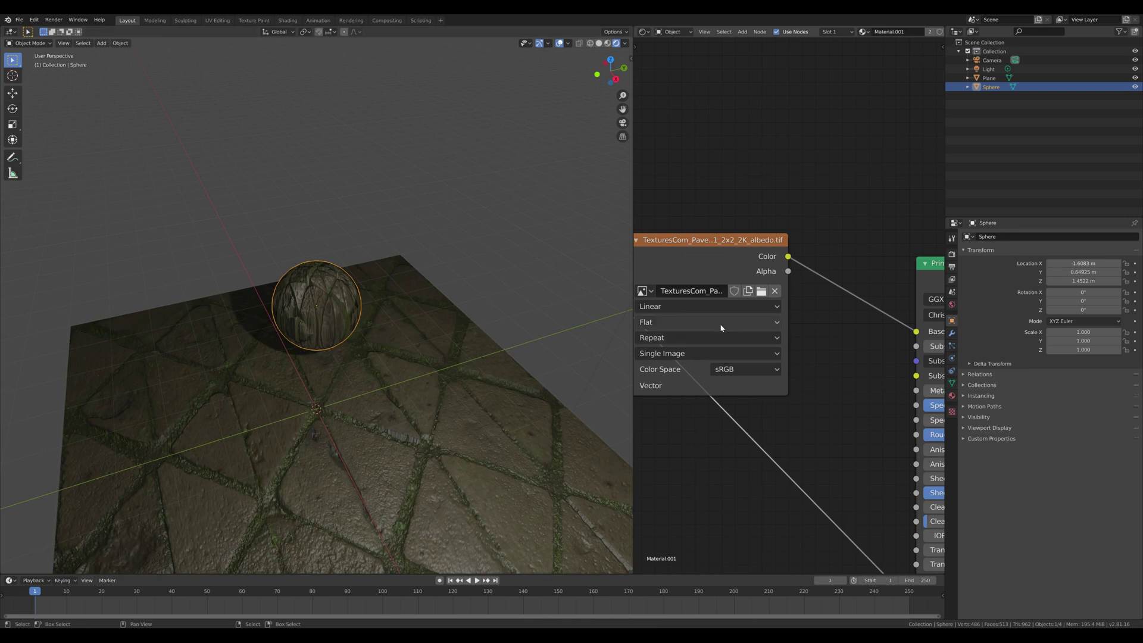
pyautogui.click(708, 322)
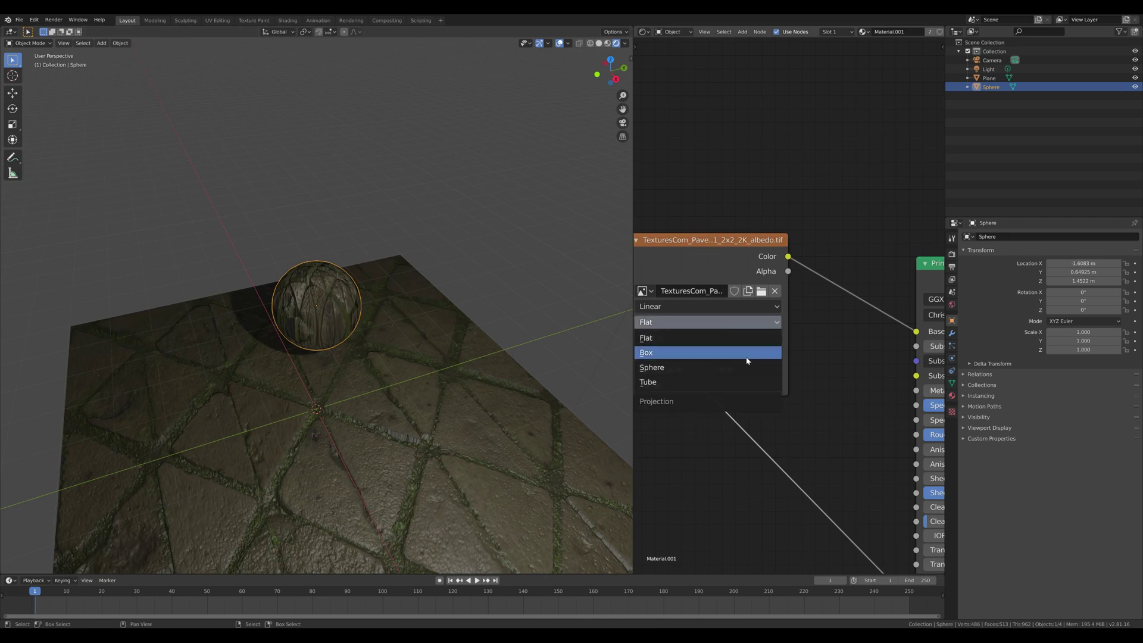
pyautogui.click(746, 361)
pyautogui.scroll(-2, 749, 390)
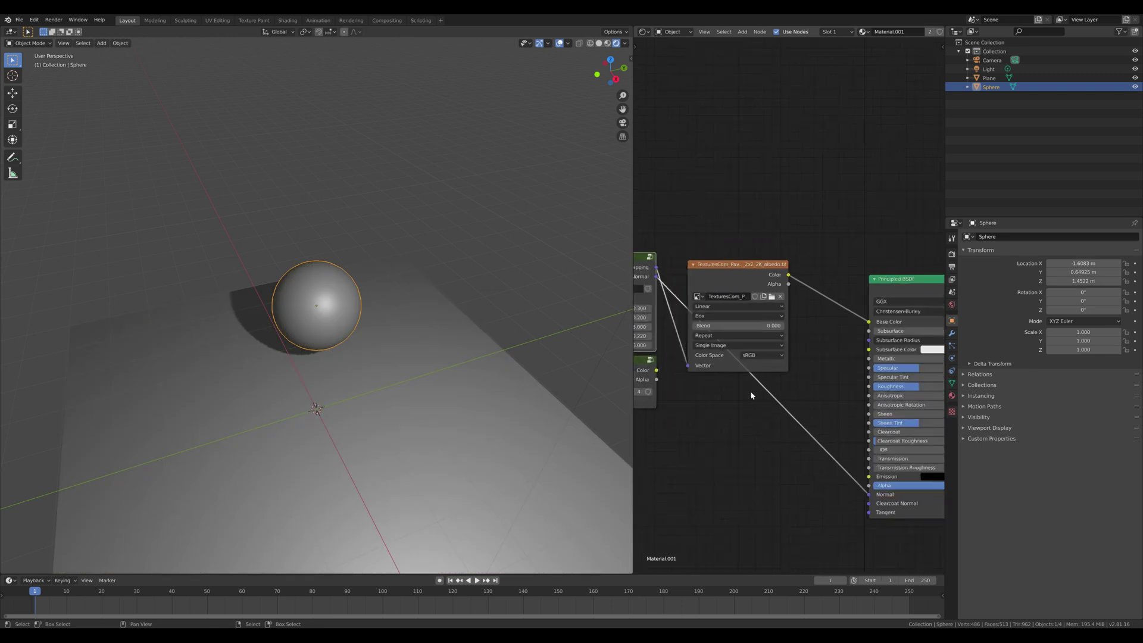
pyautogui.moveTo(750, 390); pyautogui.dragTo(823, 352, button='middle')
pyautogui.scroll(1, 799, 365)
# Step: Enter the Heightmap group, check its texture's projection options, and exit it with Tab
pyautogui.click(799, 365)
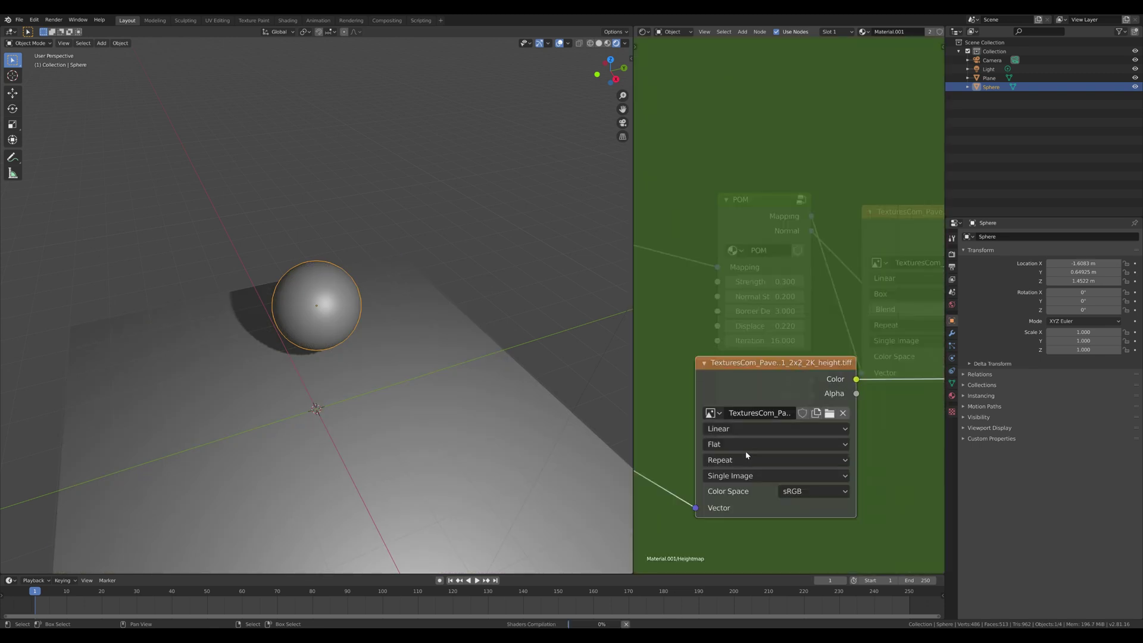
pyautogui.click(748, 444)
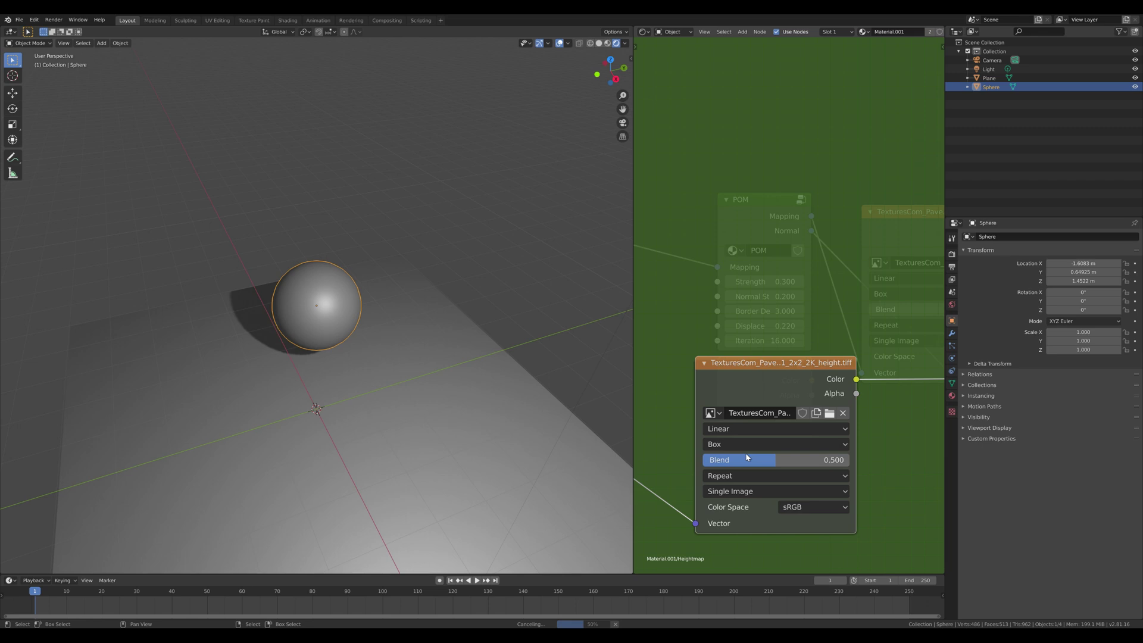
pyautogui.moveTo(541, 370); pyautogui.dragTo(499, 369, button='middle')
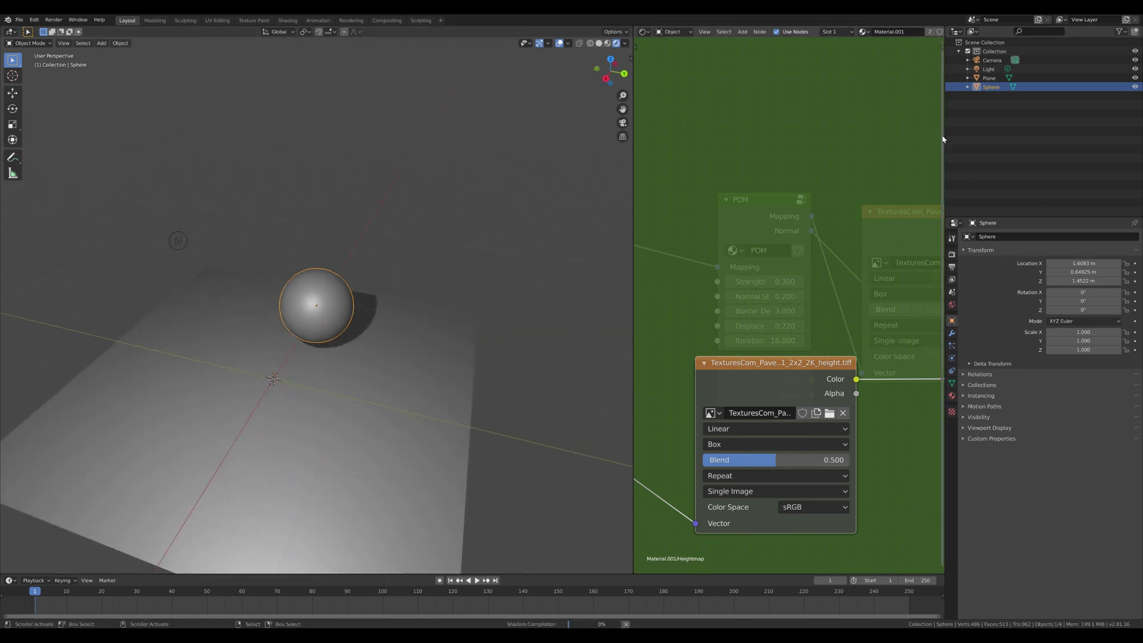
pyautogui.scroll(-2, 926, 34)
pyautogui.press('Tab')
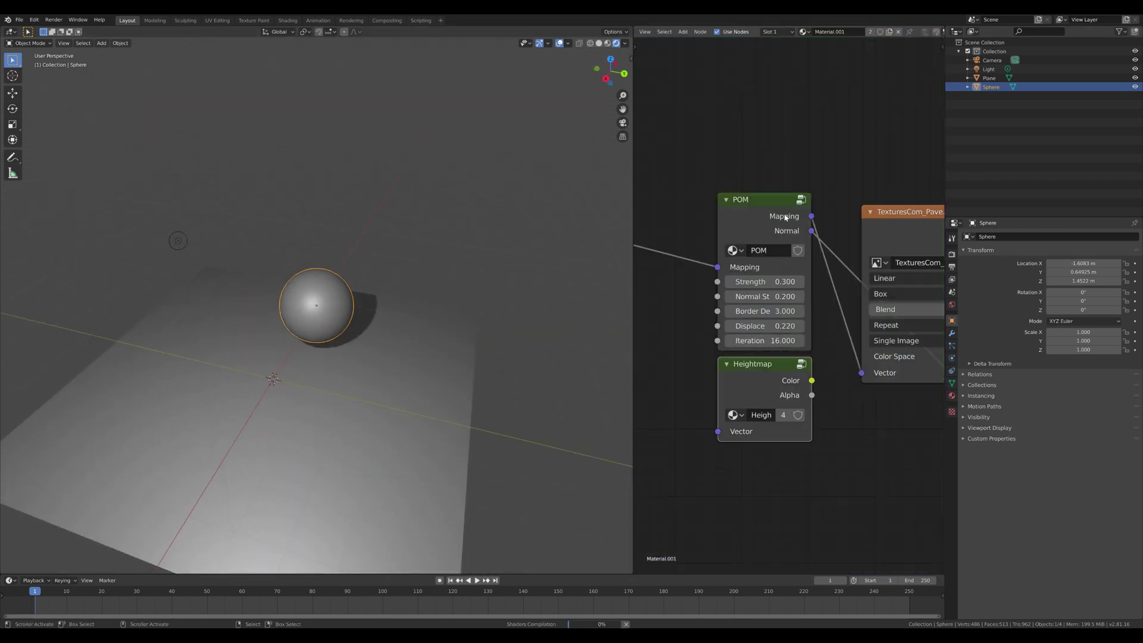
# Step: Enter the POM node group and pan across its parallax-step node frames
pyautogui.click(800, 199)
pyautogui.scroll(-5, 786, 409)
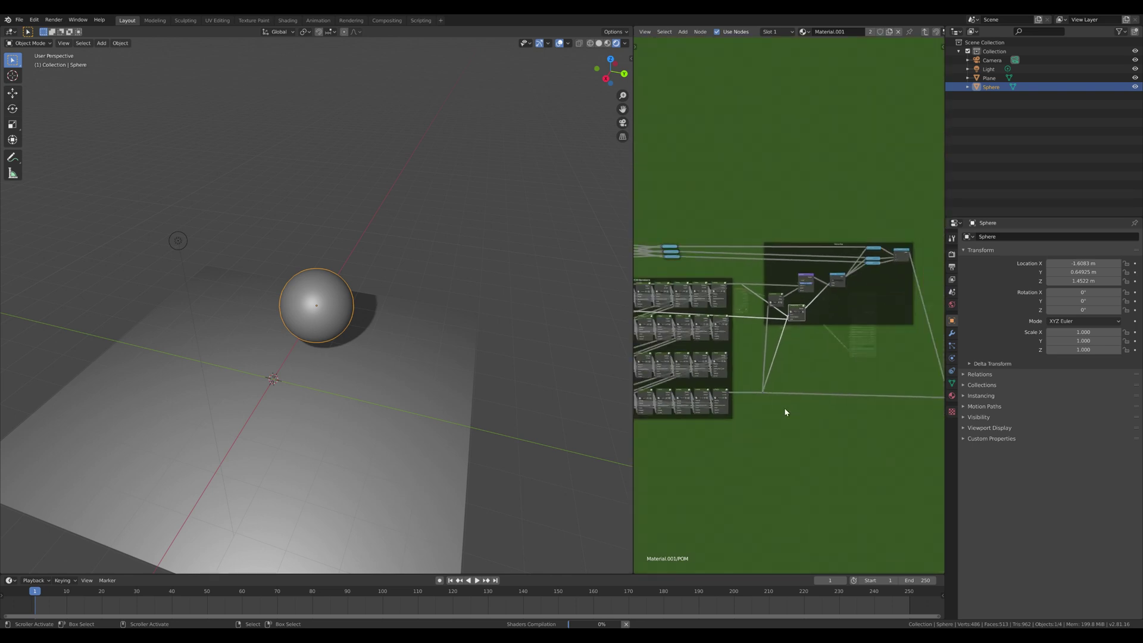
pyautogui.scroll(3, 694, 356)
pyautogui.moveTo(694, 356); pyautogui.dragTo(785, 384, button='middle')
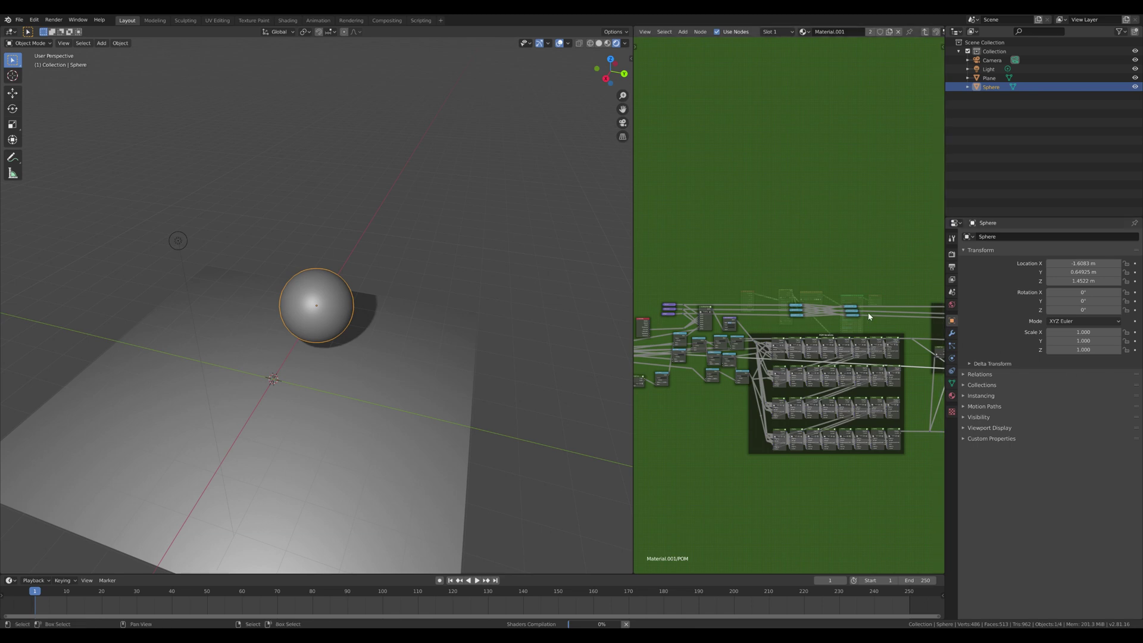
pyautogui.scroll(2, 821, 403)
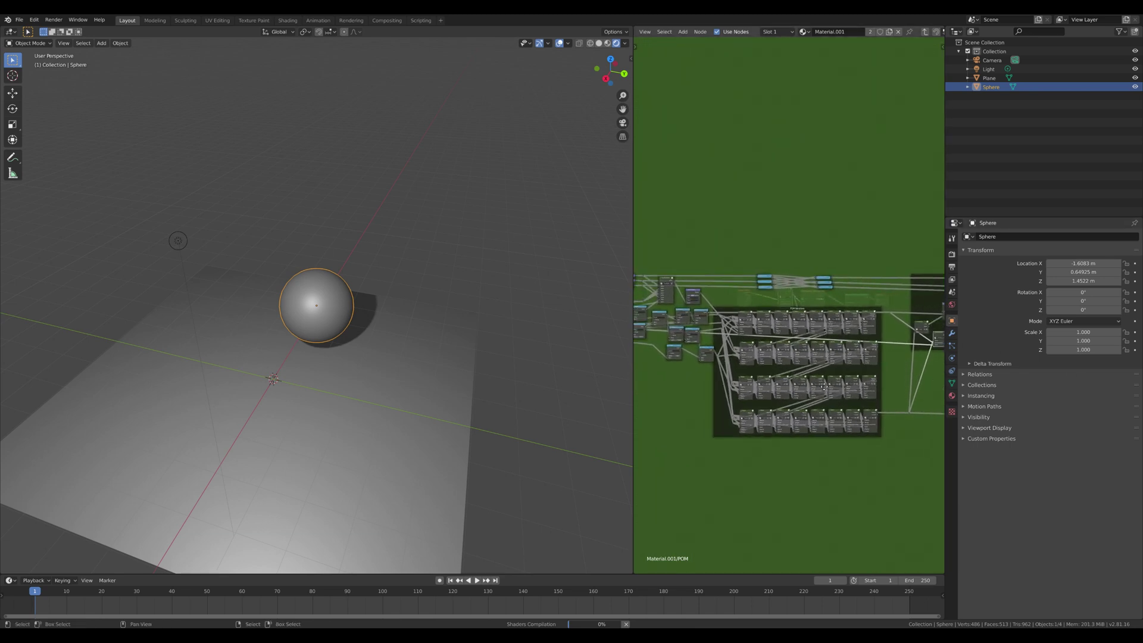
pyautogui.moveTo(827, 398); pyautogui.dragTo(765, 365, button='middle')
pyautogui.scroll(1, 793, 358)
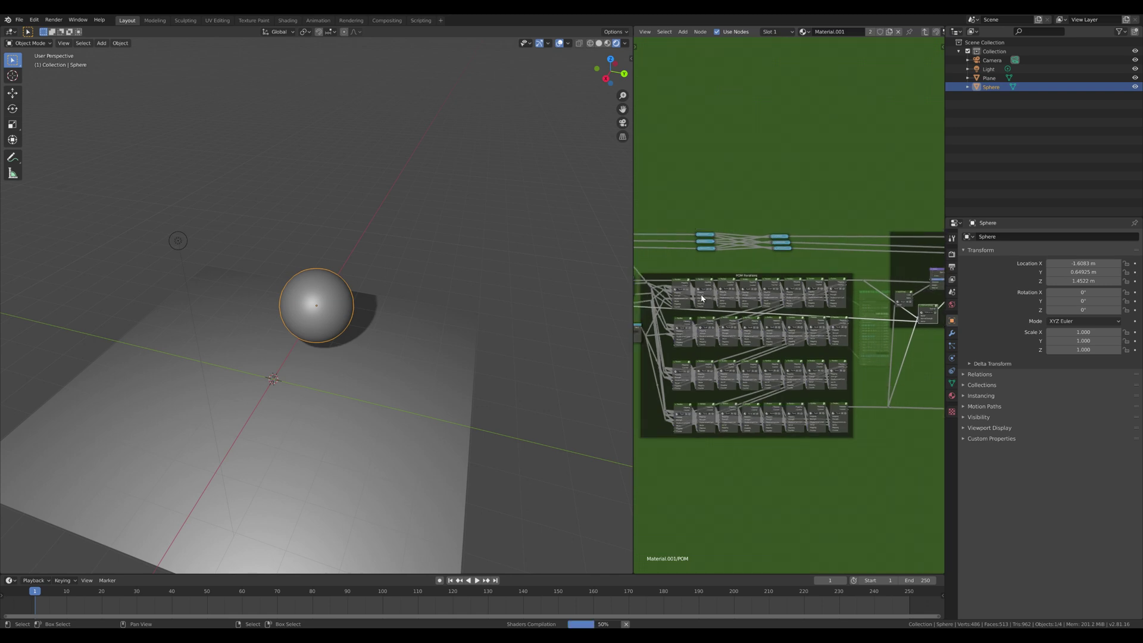
# Step: Return to the top-level Material.001 node tree and orbit closer around the textured sphere
pyautogui.click(924, 32)
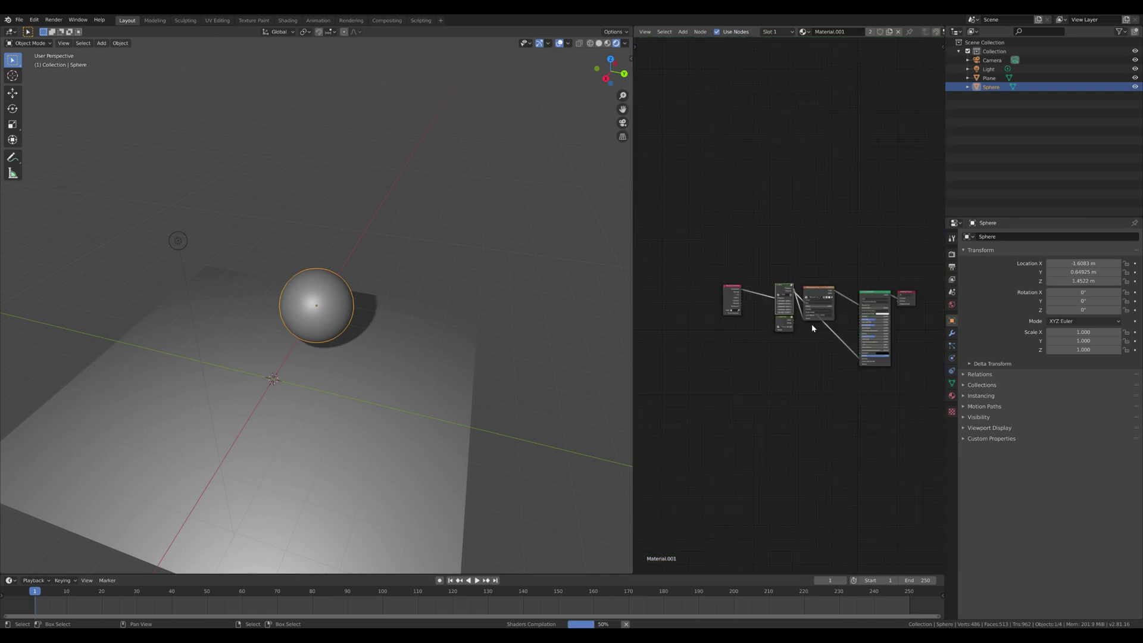
pyautogui.scroll(3, 811, 324)
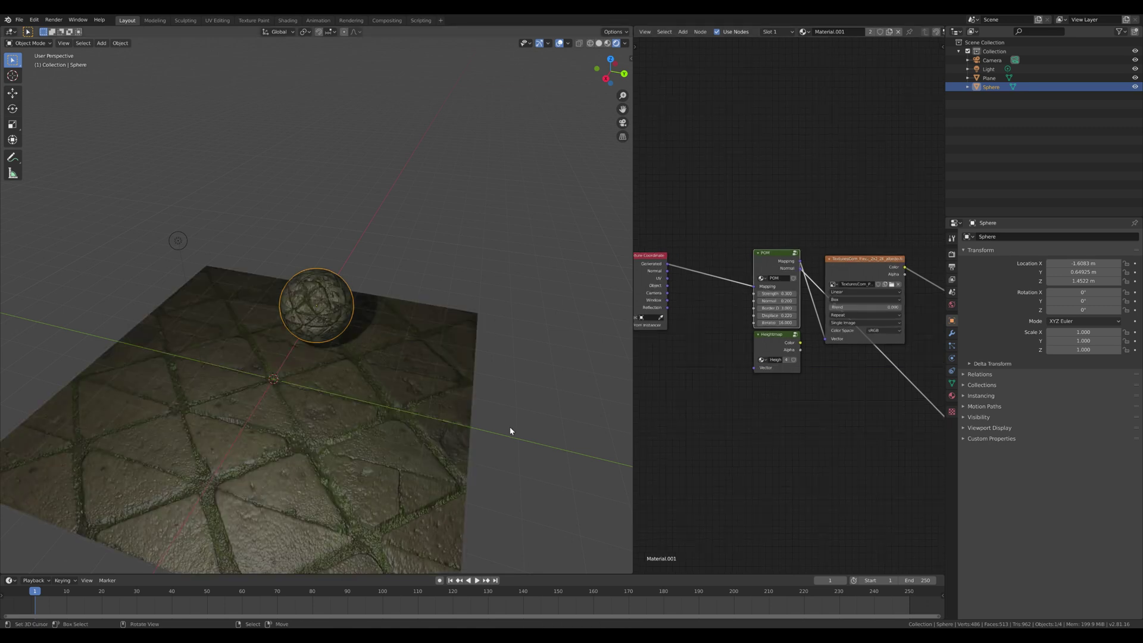
pyautogui.moveTo(342, 378); pyautogui.dragTo(377, 383, button='middle')
pyautogui.scroll(3, 359, 374)
pyautogui.scroll(-5, 378, 370)
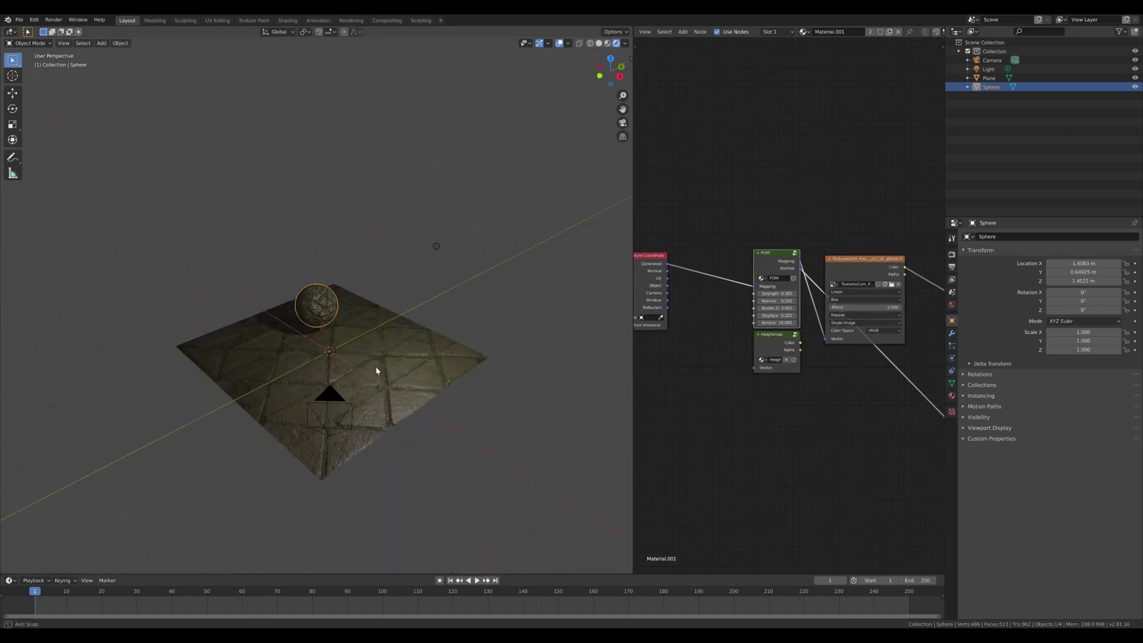
pyautogui.scroll(6, 376, 373)
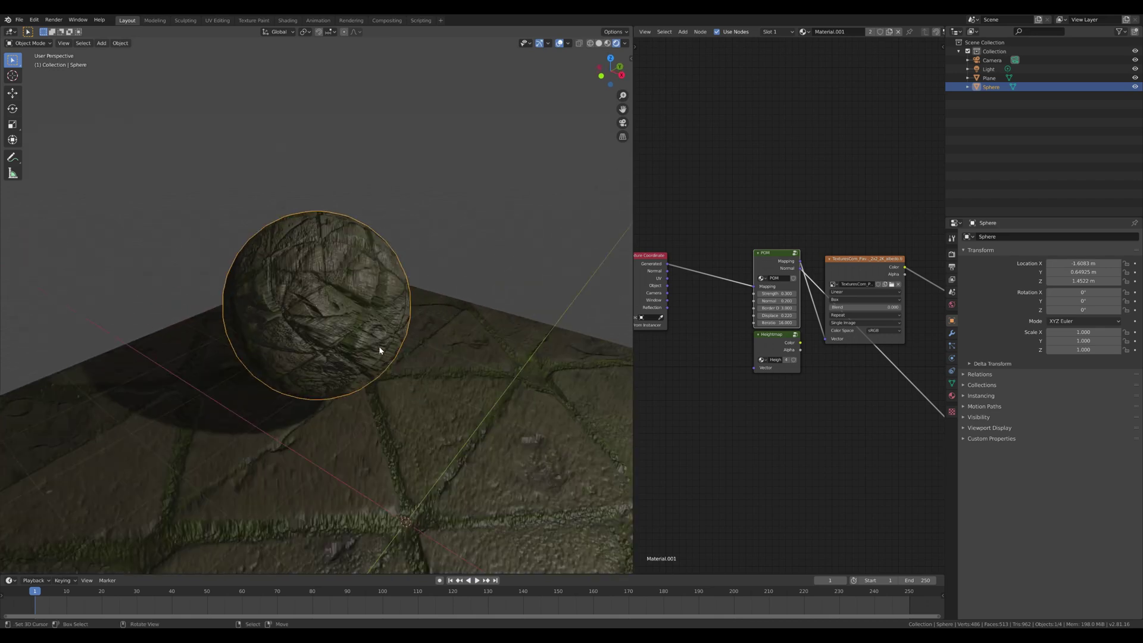
pyautogui.moveTo(336, 331); pyautogui.dragTo(392, 321, button='middle')
# Step: Set the Image Texture node's Box Blend to 0.5
pyautogui.scroll(3, 393, 321)
pyautogui.write('.5')
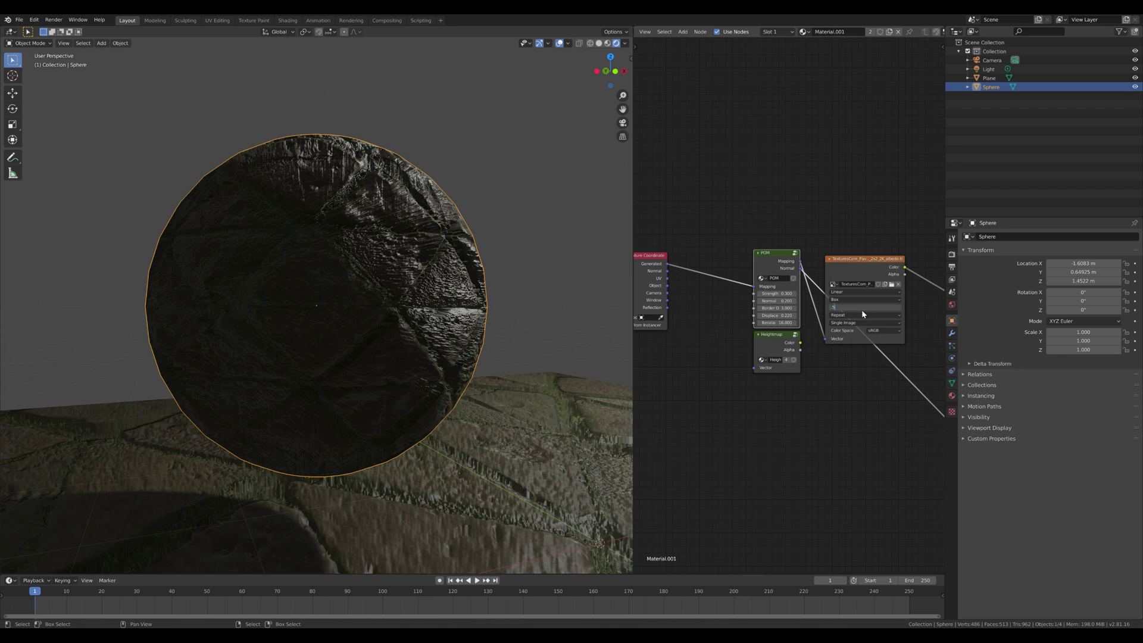
pyautogui.press('Return')
pyautogui.scroll(-5, 439, 290)
pyautogui.moveTo(439, 290); pyautogui.dragTo(363, 389, button='middle')
# Step: Scale the sphere up to 2.232 and view the scene from higher
pyautogui.press('s')
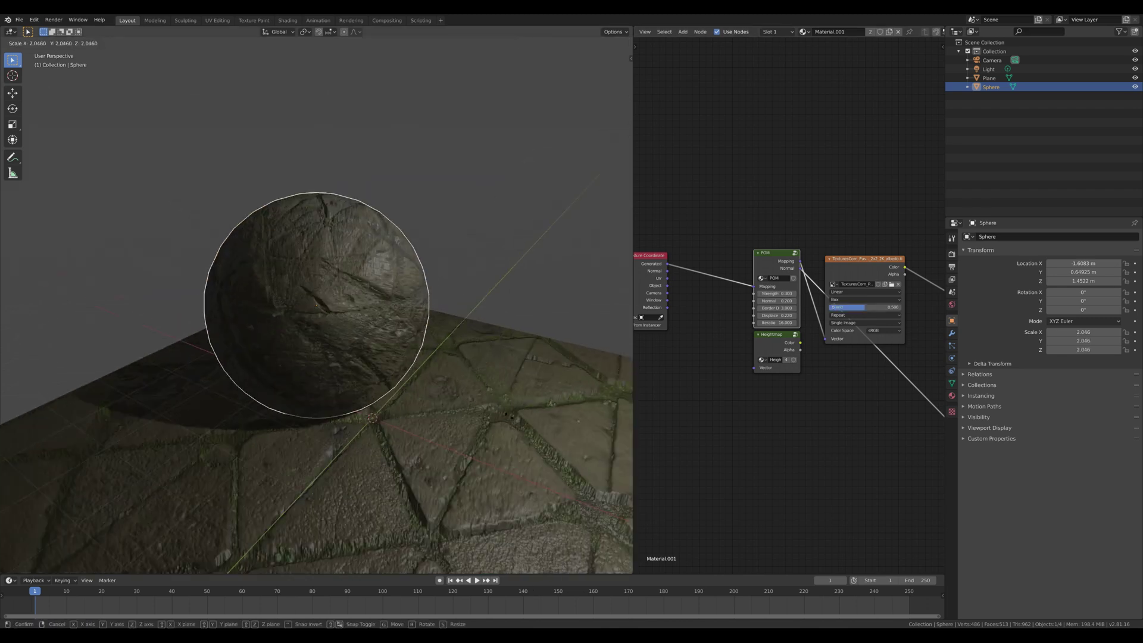
pyautogui.click(598, 418)
pyautogui.scroll(-6, 528, 397)
pyautogui.moveTo(528, 398); pyautogui.dragTo(478, 405, button='middle')
# Step: Scale the sphere back down to 1.232
pyautogui.press('s')
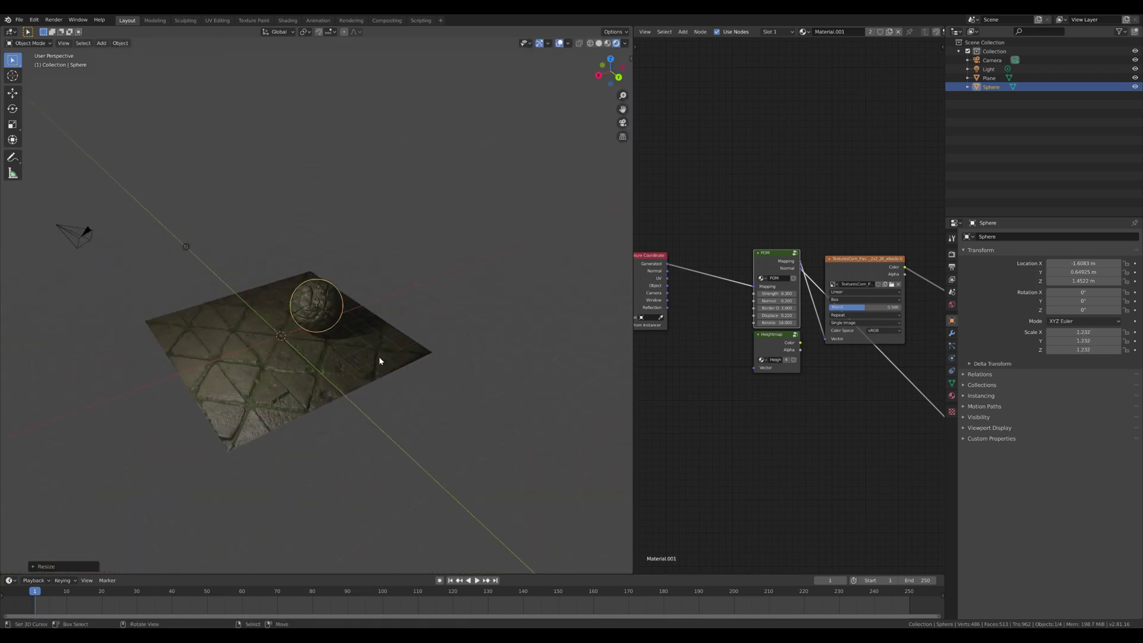
pyautogui.click(378, 356)
pyautogui.scroll(5, 387, 364)
pyautogui.moveTo(387, 364); pyautogui.dragTo(440, 381, button='middle')
pyautogui.scroll(3, 440, 381)
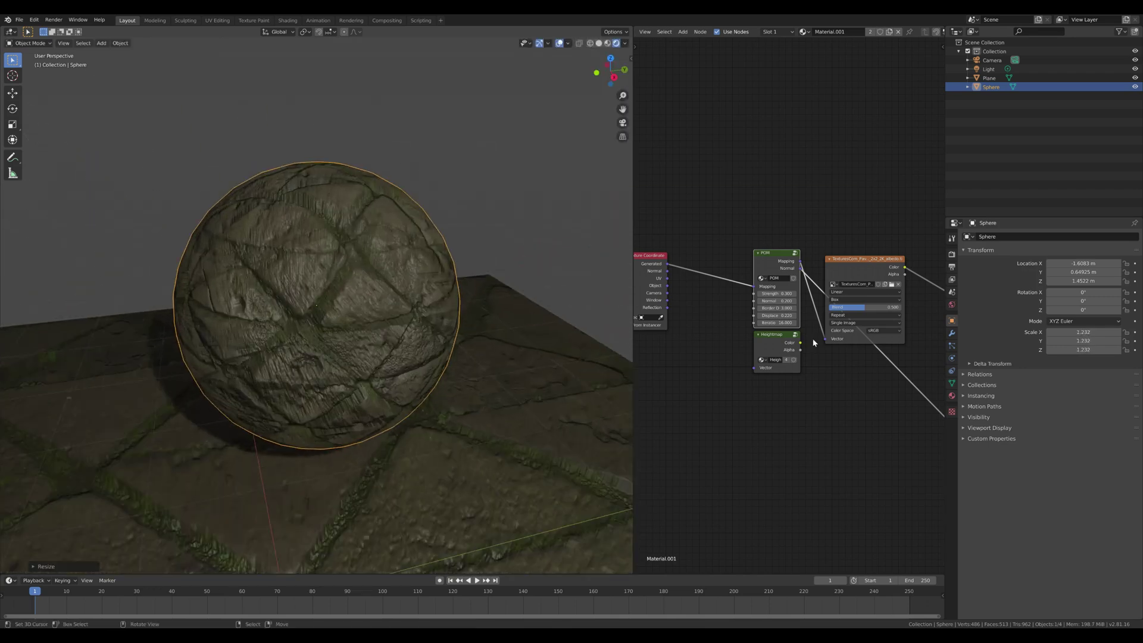
# Step: Lower the POM Strength to 0.15 and view the plane from a low angle
pyautogui.click(772, 293)
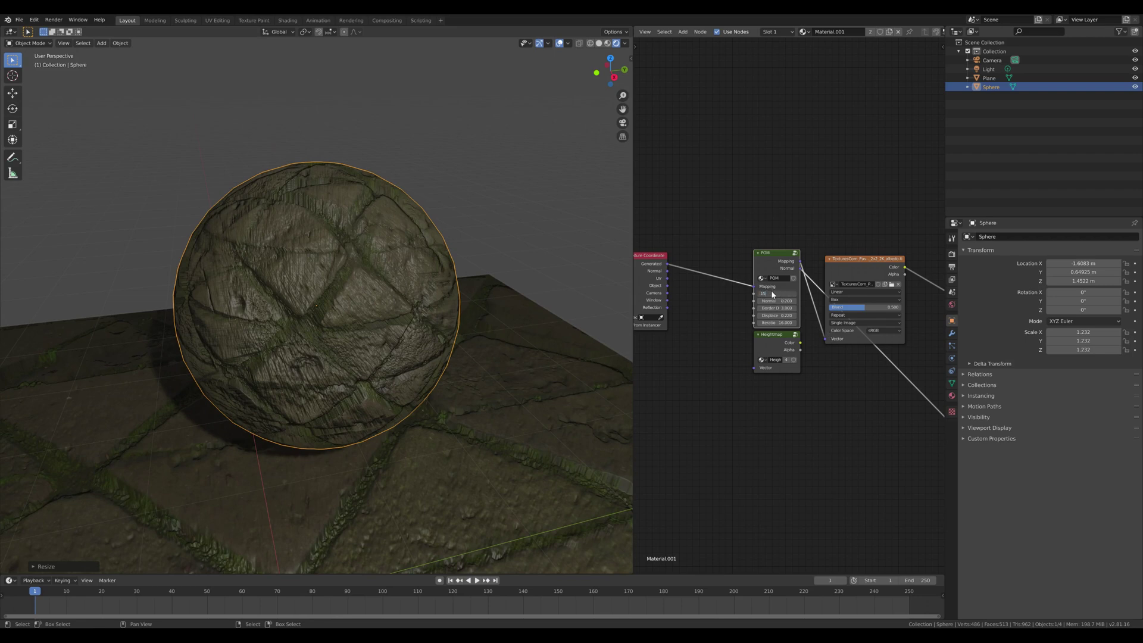
pyautogui.write('.15')
pyautogui.press('Return')
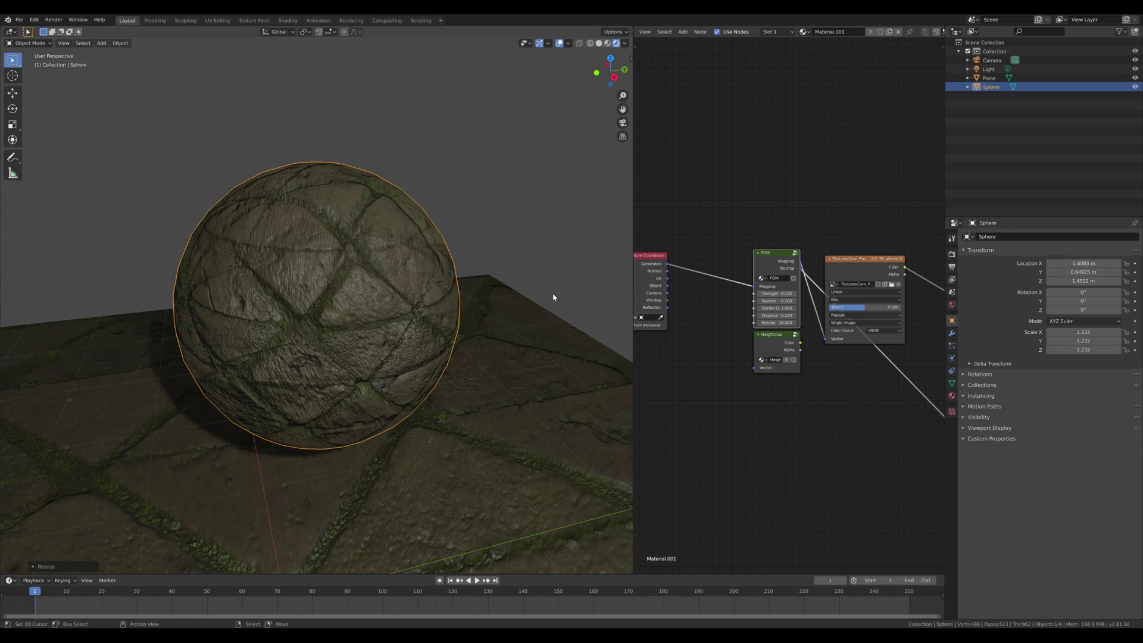
pyautogui.scroll(-3, 366, 333)
pyautogui.moveTo(367, 333); pyautogui.dragTo(341, 364, button='middle')
pyautogui.scroll(-2, 392, 294)
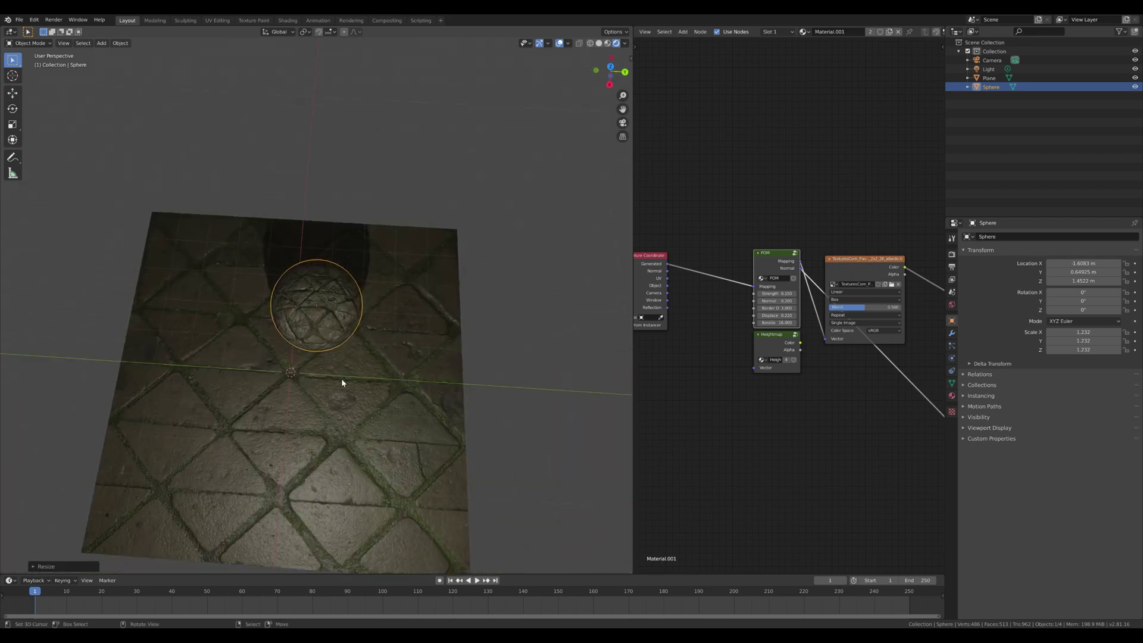
# Step: Move the sphere beside the plane and select the tiled plane
pyautogui.press('g')
pyautogui.click(565, 396)
pyautogui.click(357, 389)
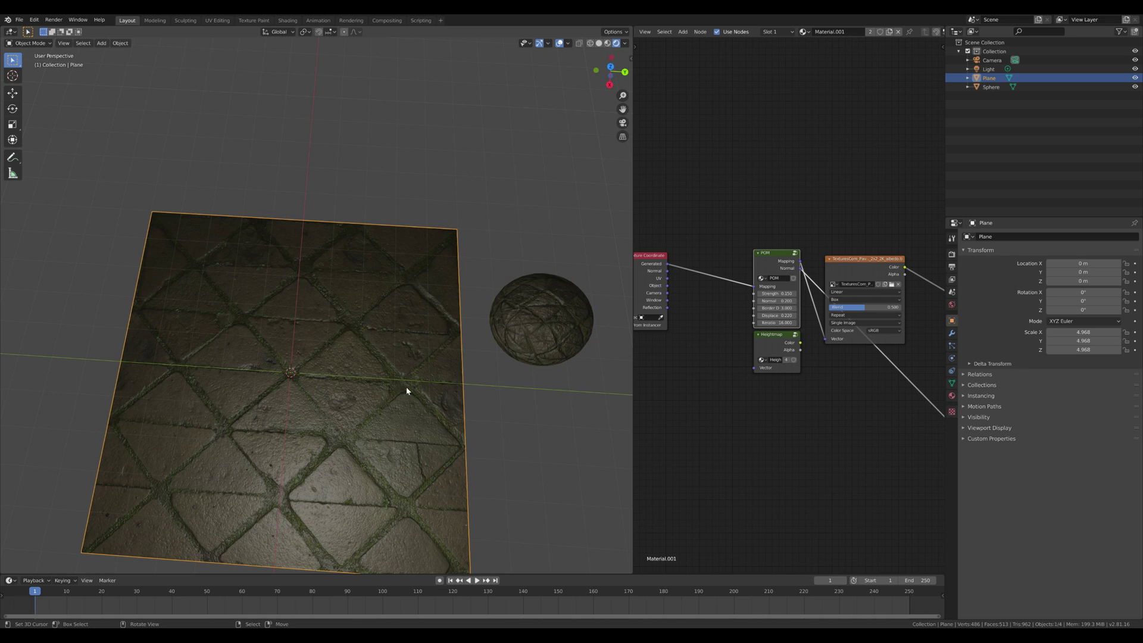
# Step: Add a Mapping node onto the link between Texture Coordinate and POM
pyautogui.scroll(2, 809, 425)
pyautogui.hotkey('shift', 'a')
pyautogui.moveTo(757, 472)
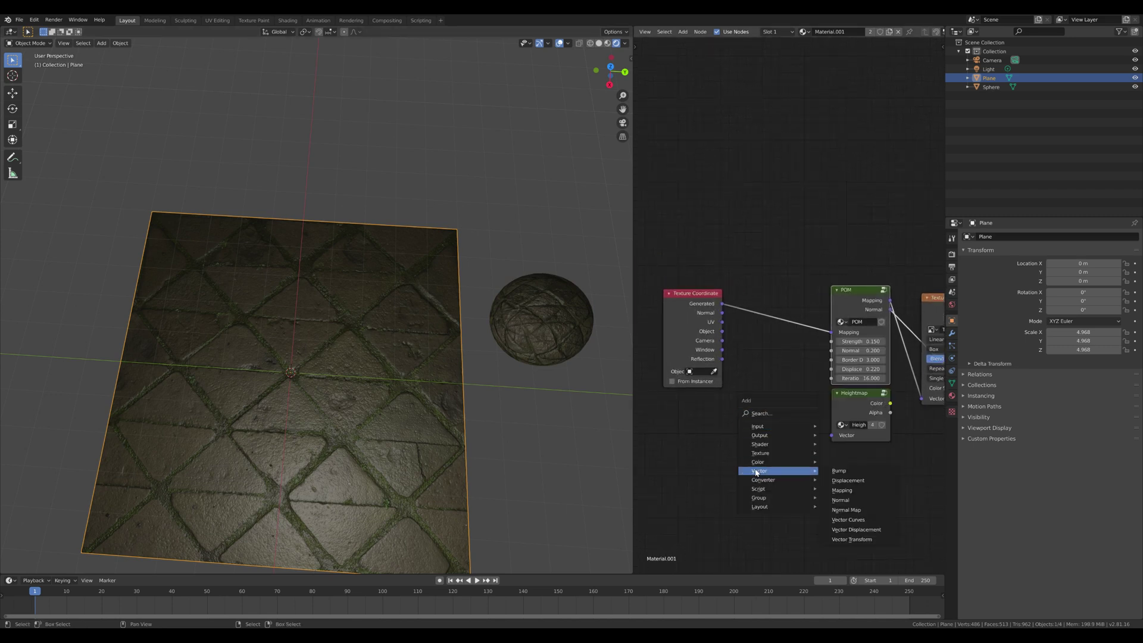
pyautogui.click(869, 490)
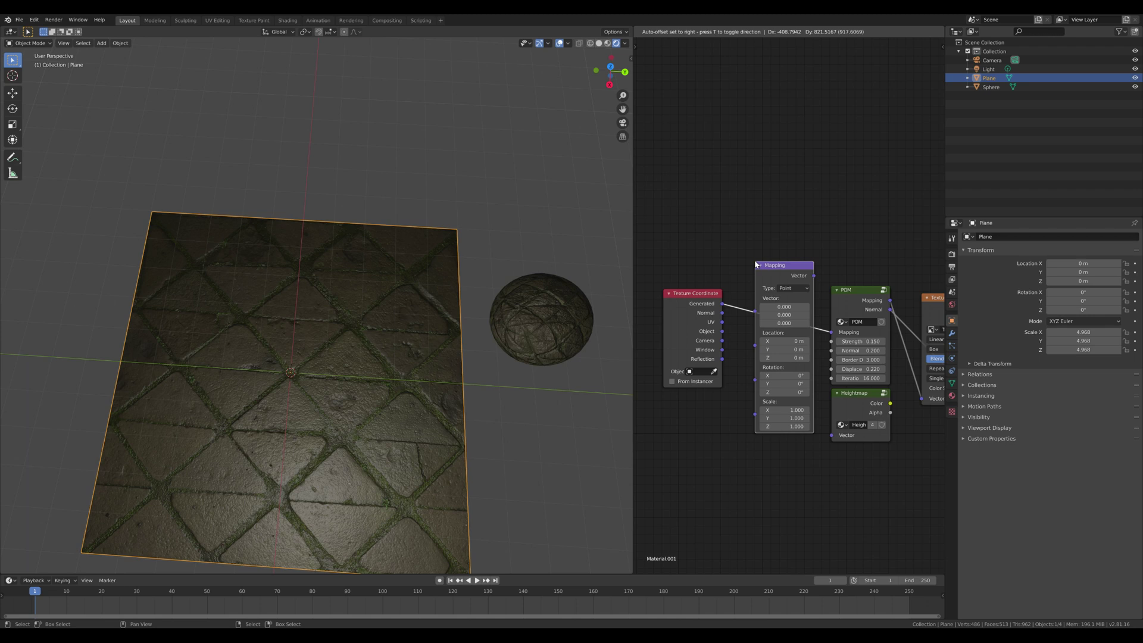
pyautogui.click(755, 259)
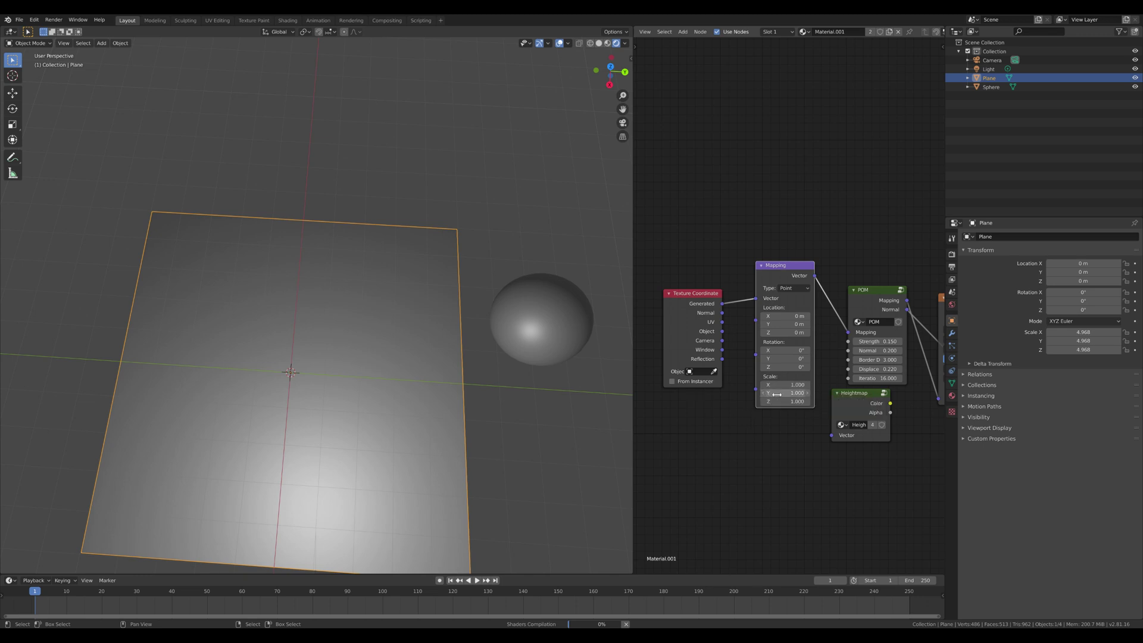
pyautogui.moveTo(334, 339); pyautogui.dragTo(323, 284, button='middle')
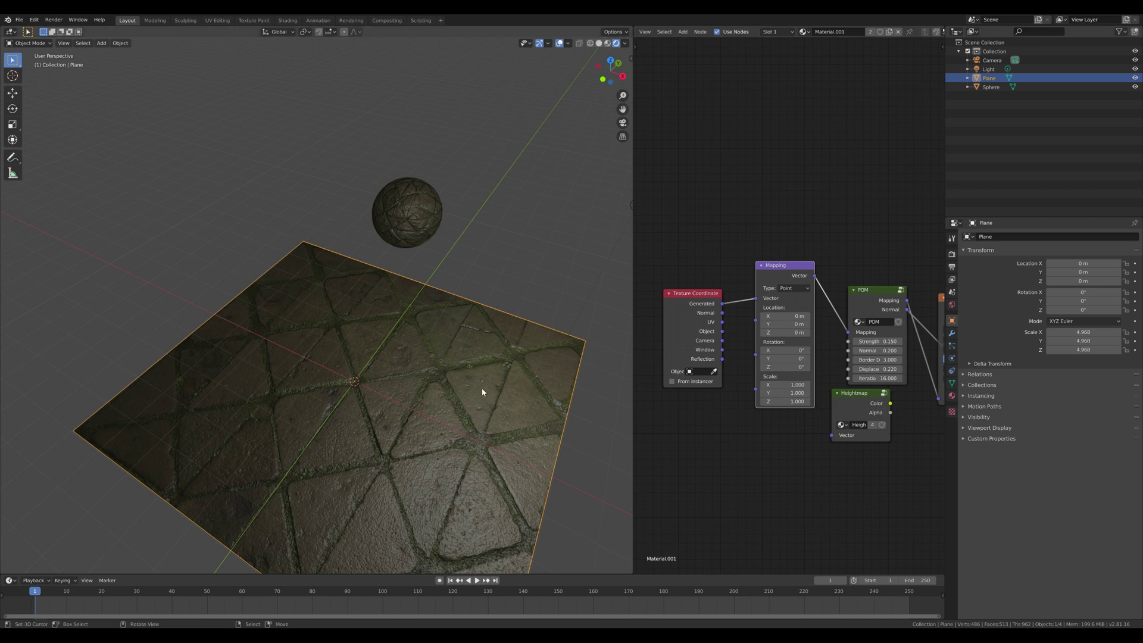
pyautogui.scroll(-5, 500, 349)
pyautogui.scroll(5, 487, 344)
pyautogui.moveTo(487, 345); pyautogui.dragTo(515, 369, button='middle')
pyautogui.scroll(-3, 508, 356)
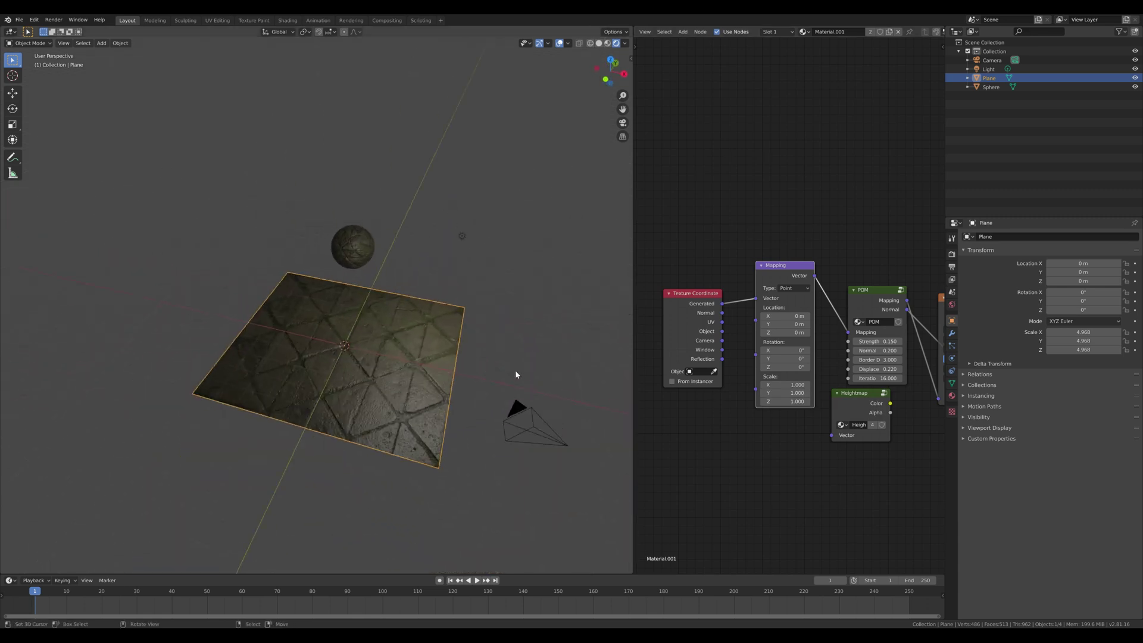
pyautogui.moveTo(222, 327); pyautogui.dragTo(400, 413, button='middle')
pyautogui.scroll(5, 329, 341)
pyautogui.moveTo(329, 341)
pyautogui.mouseDown(button='middle')
pyautogui.moveTo(355, 346)
pyautogui.moveTo(334, 321)
pyautogui.mouseUp(button='middle')
pyautogui.scroll(-3, 334, 321)
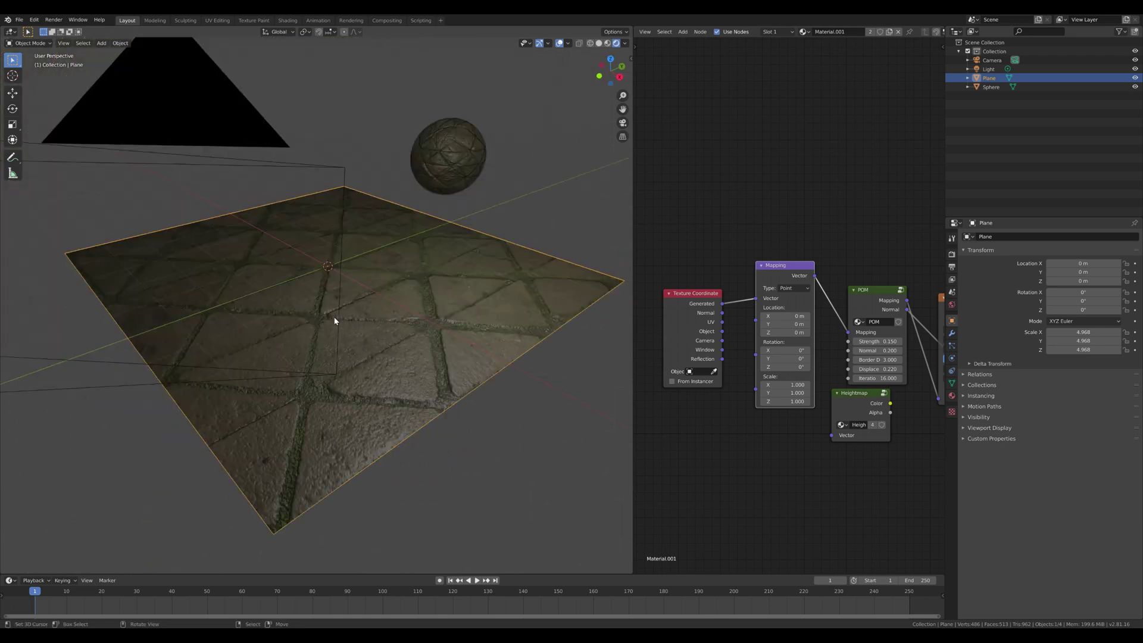
pyautogui.scroll(3, 363, 305)
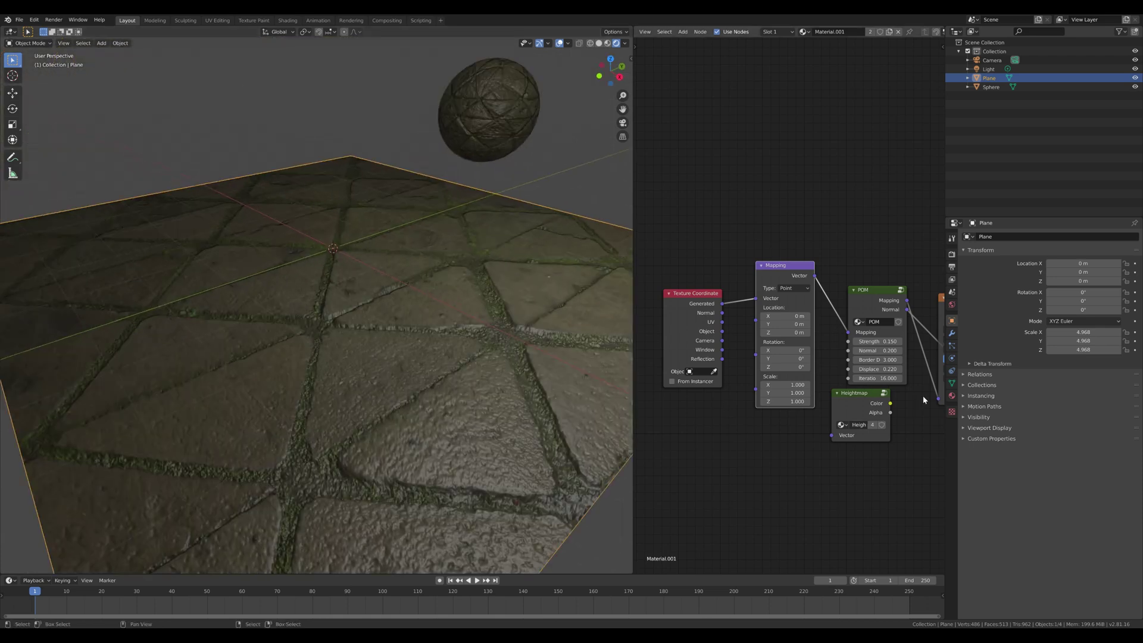
# Step: Set the Mapping node's Scale Y to 2 to stretch the pavement texture
pyautogui.click(786, 393)
pyautogui.write('2')
pyautogui.press('Return')
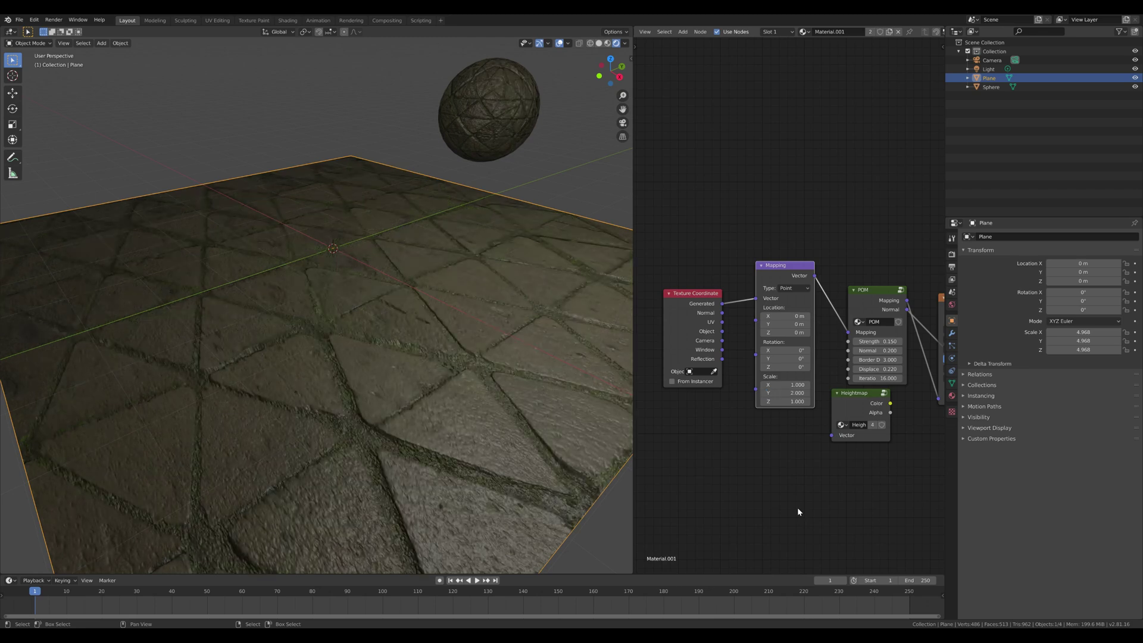
pyautogui.moveTo(452, 350); pyautogui.dragTo(565, 340, button='middle')
# Step: Raise the POM Strength from 0.15 to 0.35 and orbit to view the deeper relief
pyautogui.click(879, 342)
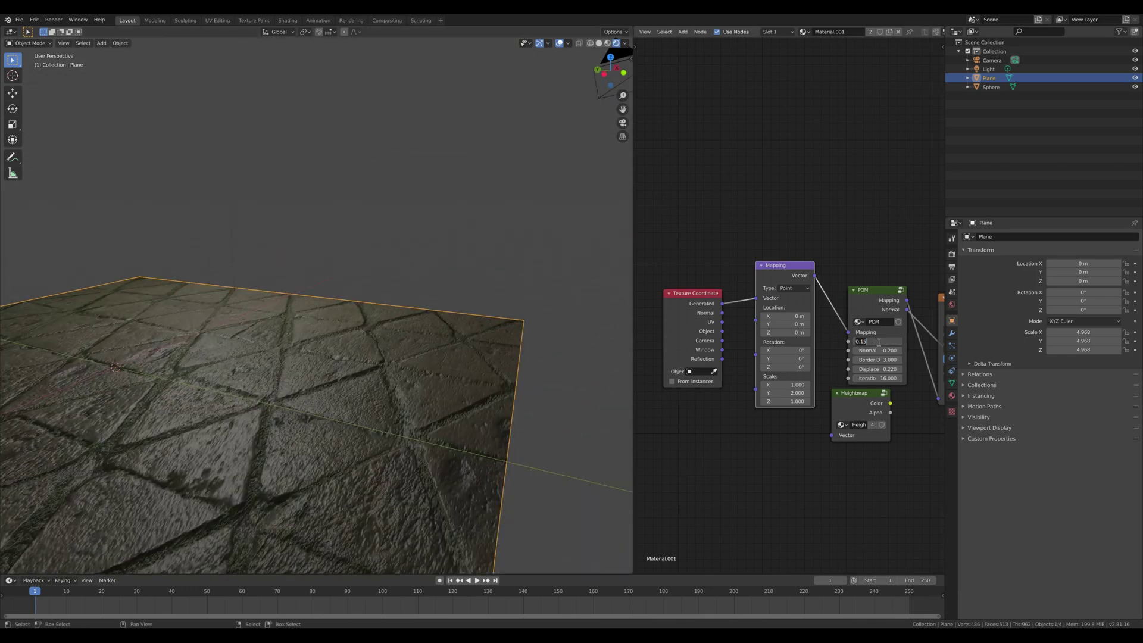
pyautogui.press('BackSpace')
pyautogui.press('Return')
pyautogui.moveTo(506, 357)
pyautogui.mouseDown(button='middle')
pyautogui.moveTo(524, 393)
pyautogui.moveTo(548, 395)
pyautogui.moveTo(514, 388)
pyautogui.moveTo(586, 352)
pyautogui.moveTo(526, 357)
pyautogui.moveTo(520, 345)
pyautogui.mouseUp(button='middle')
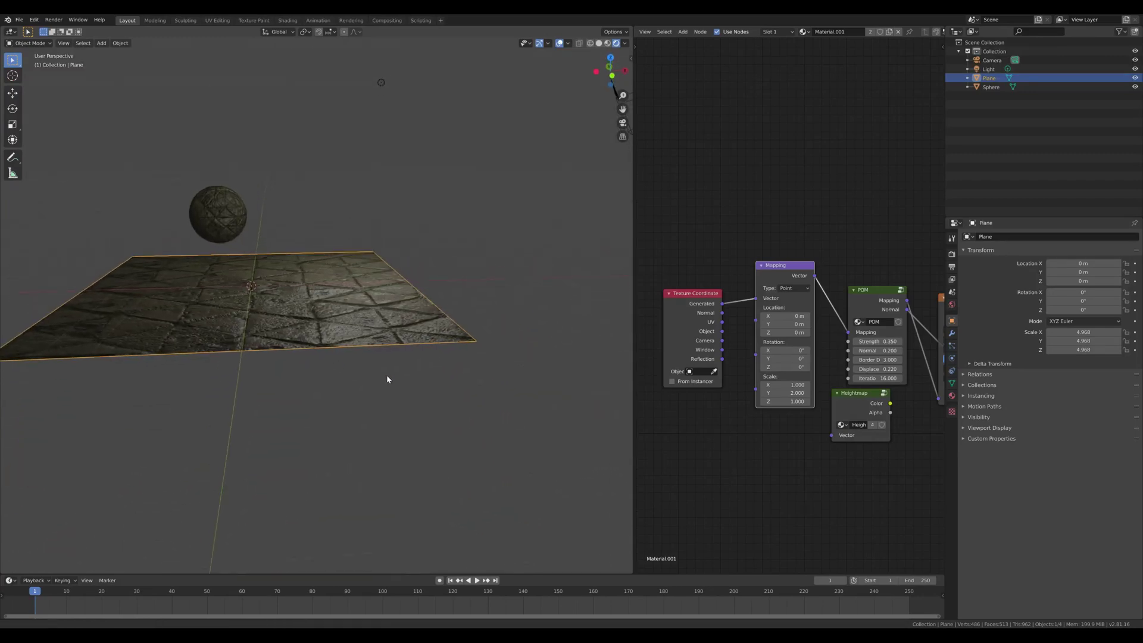
pyautogui.scroll(3, 458, 391)
pyautogui.moveTo(458, 391); pyautogui.dragTo(493, 387, button='middle')
# Step: Set the Mapping Scale X to 2, making the scale 2, 2, 1, and inspect the smaller tiles
pyautogui.click(841, 424)
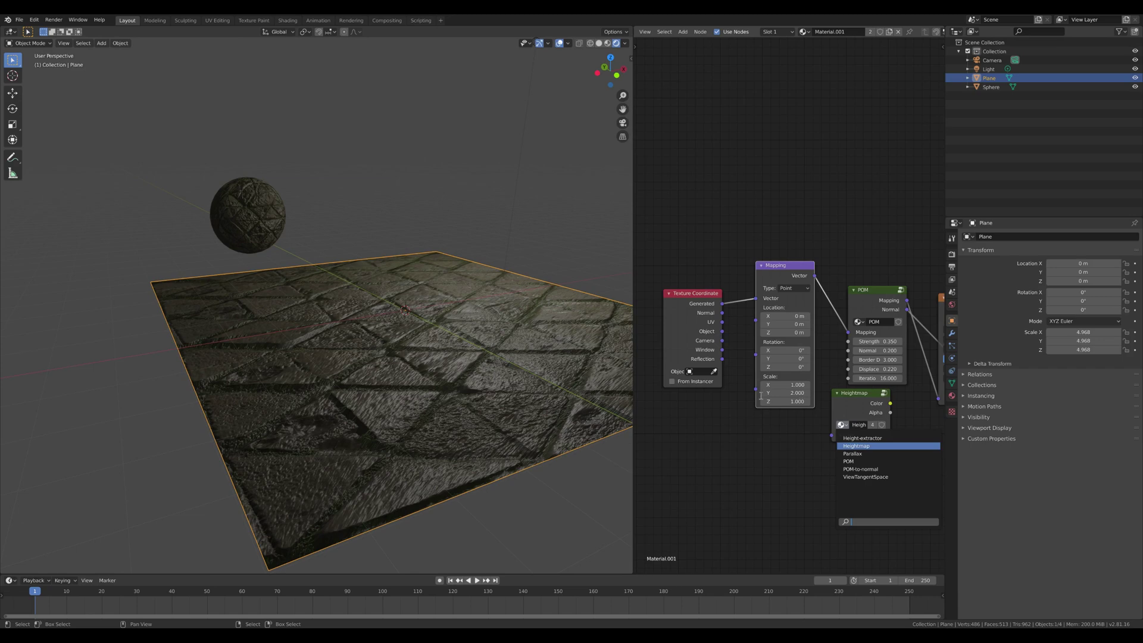
pyautogui.press('Escape')
pyautogui.doubleClick(784, 385)
pyautogui.write('2')
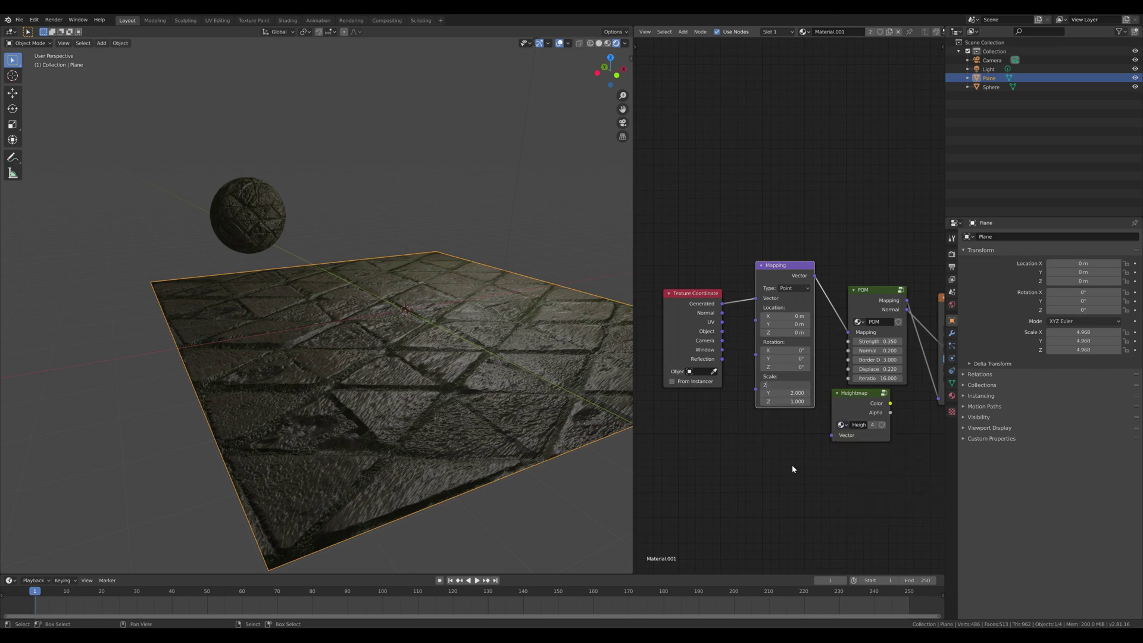
pyautogui.press('Return')
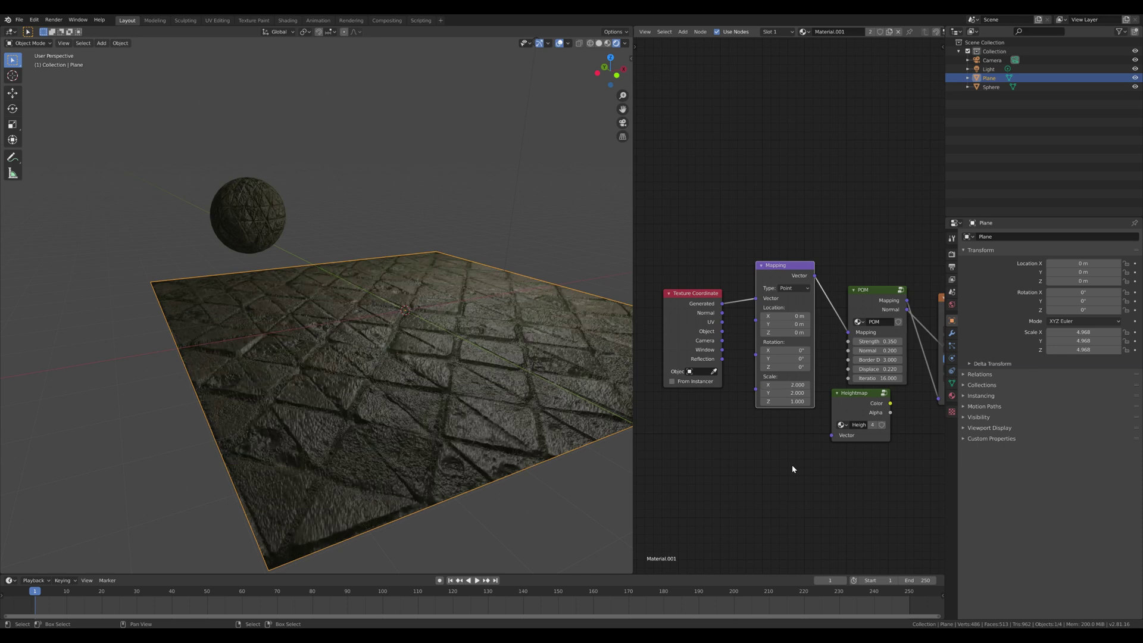
pyautogui.moveTo(363, 286); pyautogui.dragTo(439, 331, button='middle')
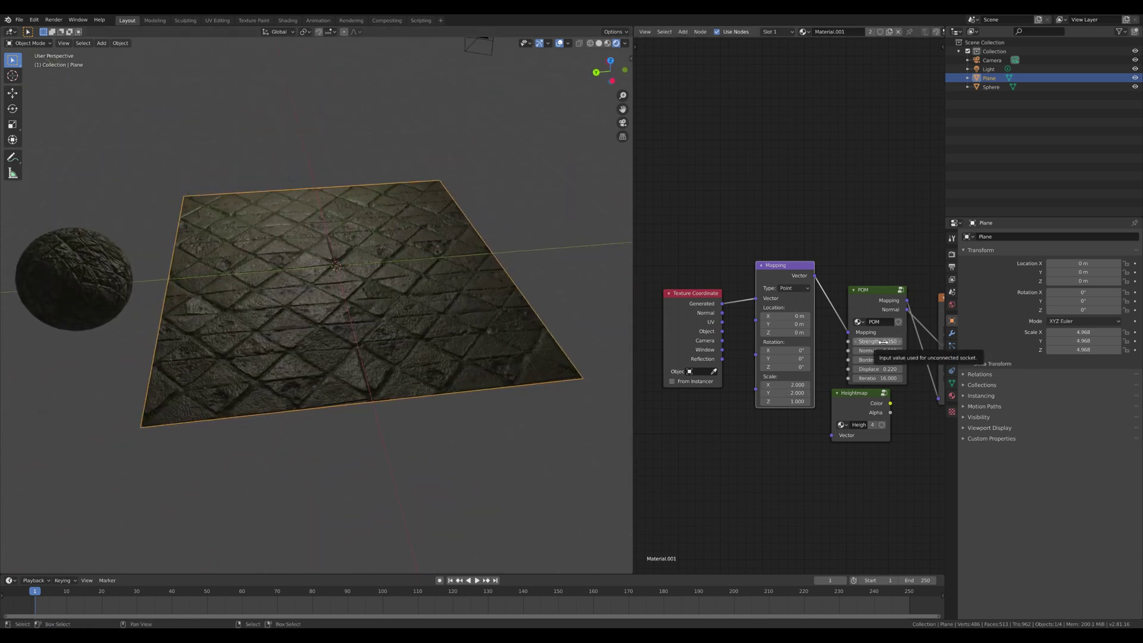
pyautogui.moveTo(279, 321); pyautogui.dragTo(471, 322, button='middle')
pyautogui.scroll(3, 359, 323)
pyautogui.scroll(-3, 360, 336)
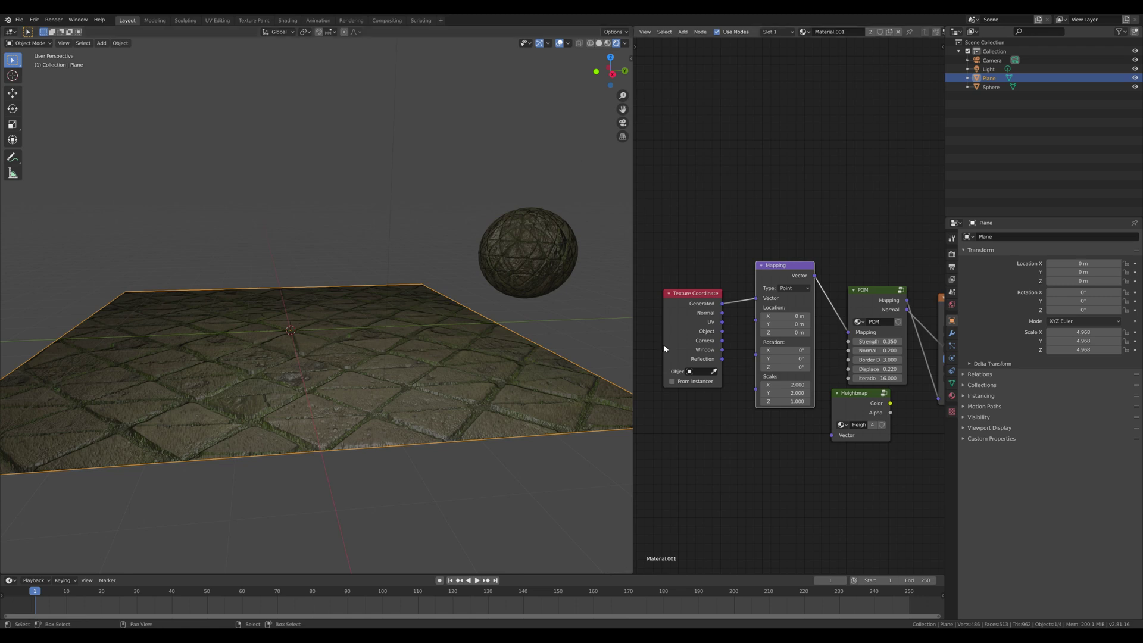
pyautogui.scroll(3, 366, 317)
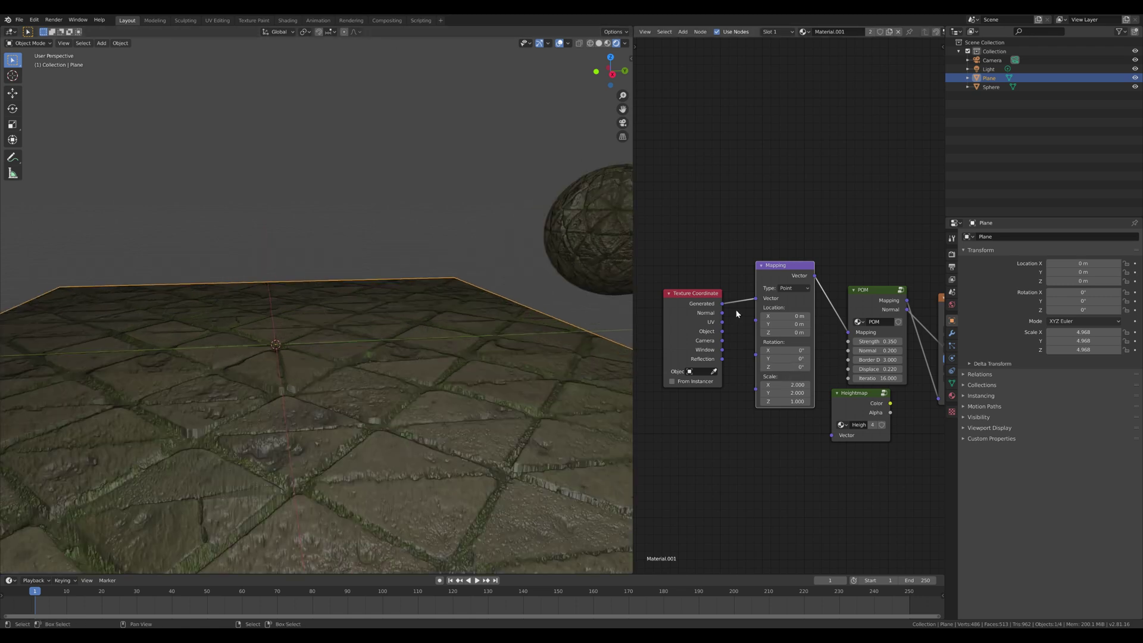
# Step: Offset the texture with a Mapping Location X of 0.2 m
pyautogui.click(780, 316)
pyautogui.write('2')
pyautogui.press('Return')
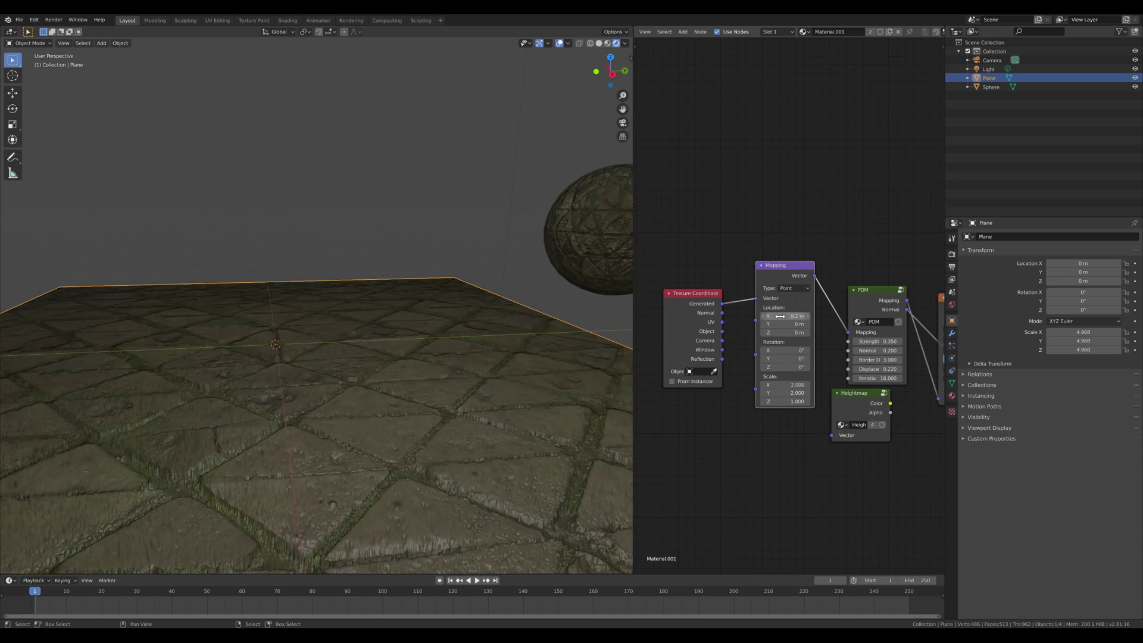
pyautogui.scroll(-4, 474, 421)
pyautogui.moveTo(387, 411); pyautogui.dragTo(416, 453, button='middle')
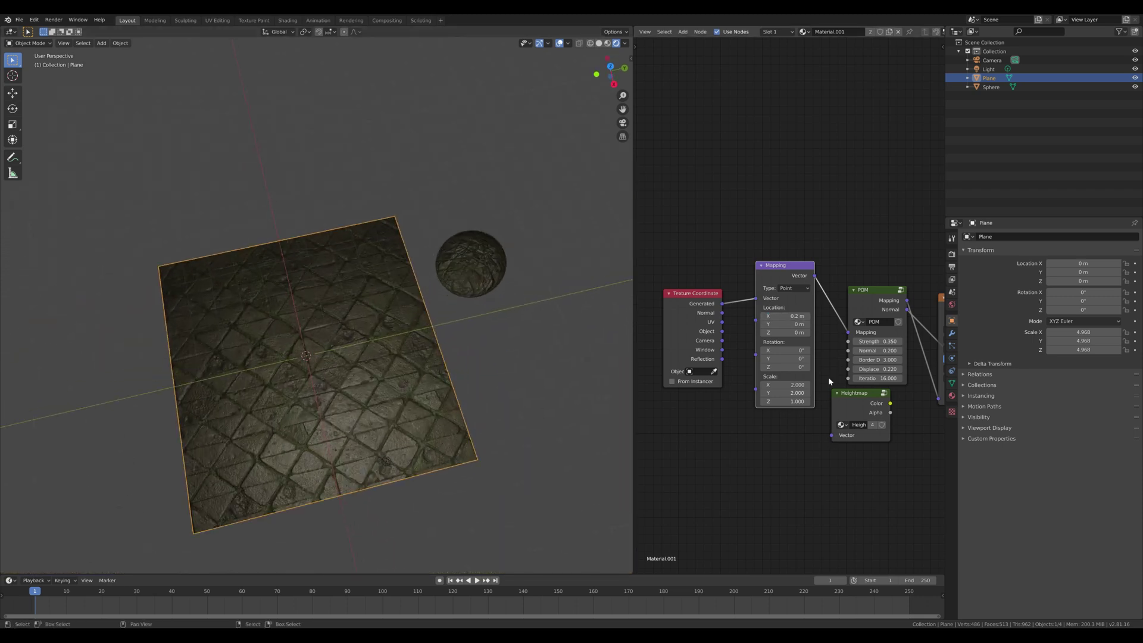
# Step: Rotate the texture 90° with Mapping Rotation Z and inspect it from a low angle
pyautogui.click(781, 366)
pyautogui.write('90')
pyautogui.press('Return')
pyautogui.moveTo(471, 363); pyautogui.dragTo(319, 306, button='middle')
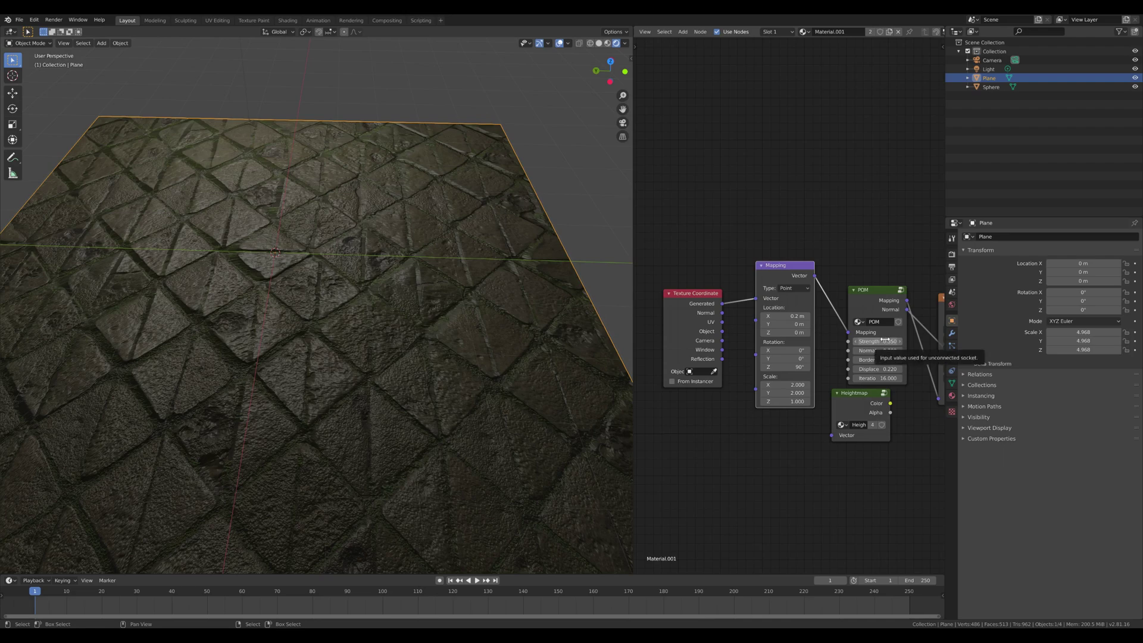
# Step: Set the Mapping Rotation Z back to 0°, keeping Location X at 0.2 m
pyautogui.click(789, 367)
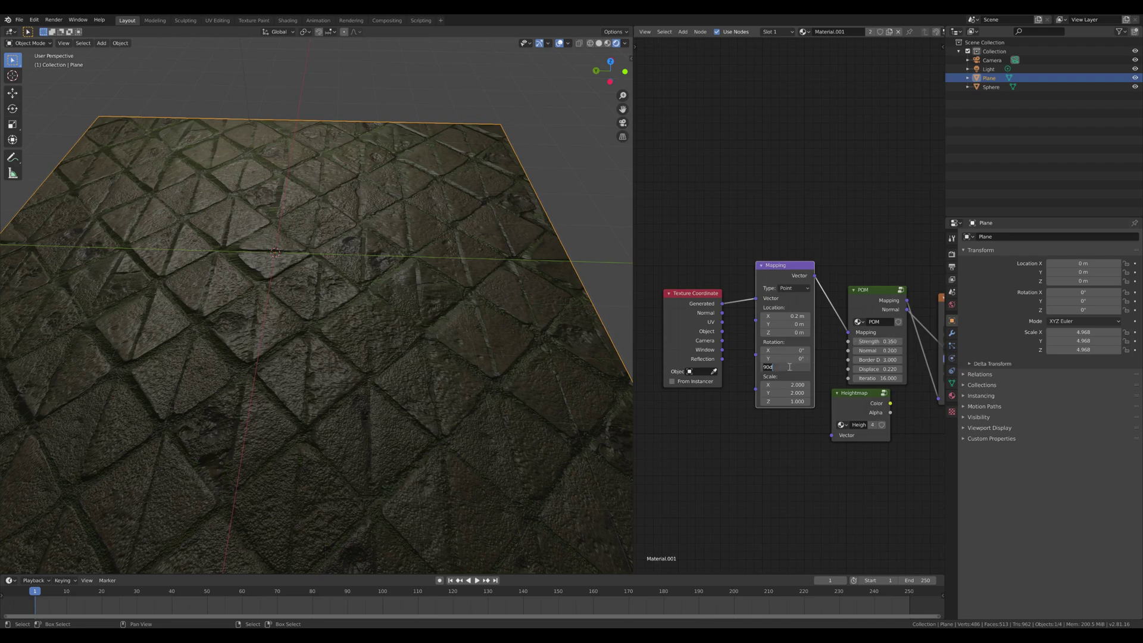
pyautogui.write('0')
pyautogui.press('Return')
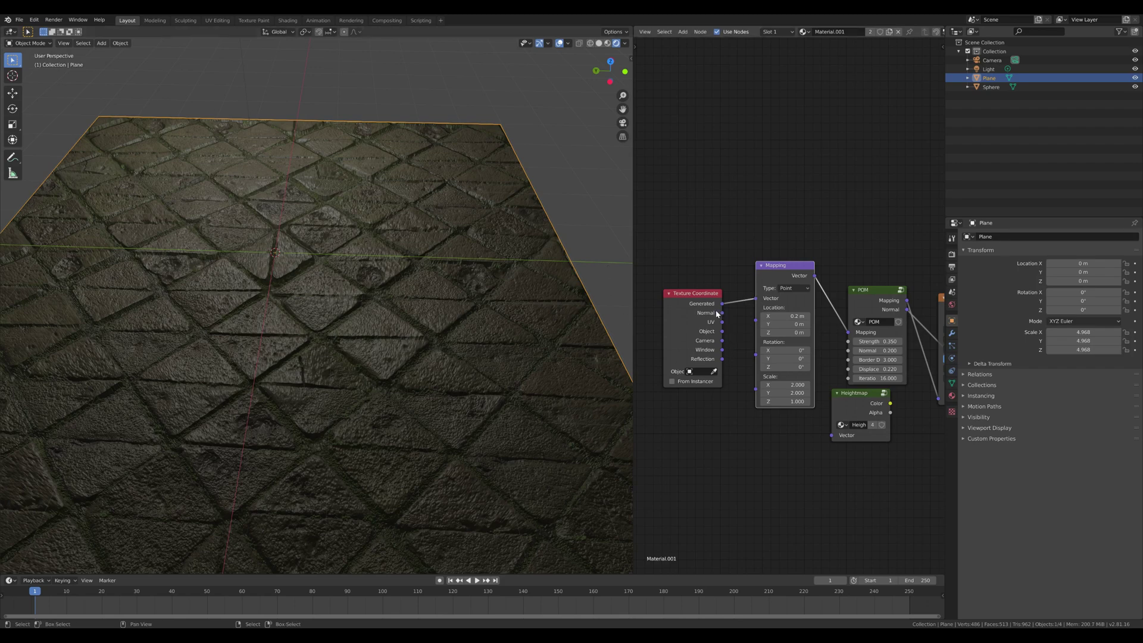
pyautogui.scroll(-4, 477, 275)
pyautogui.moveTo(387, 311); pyautogui.dragTo(331, 375, button='middle')
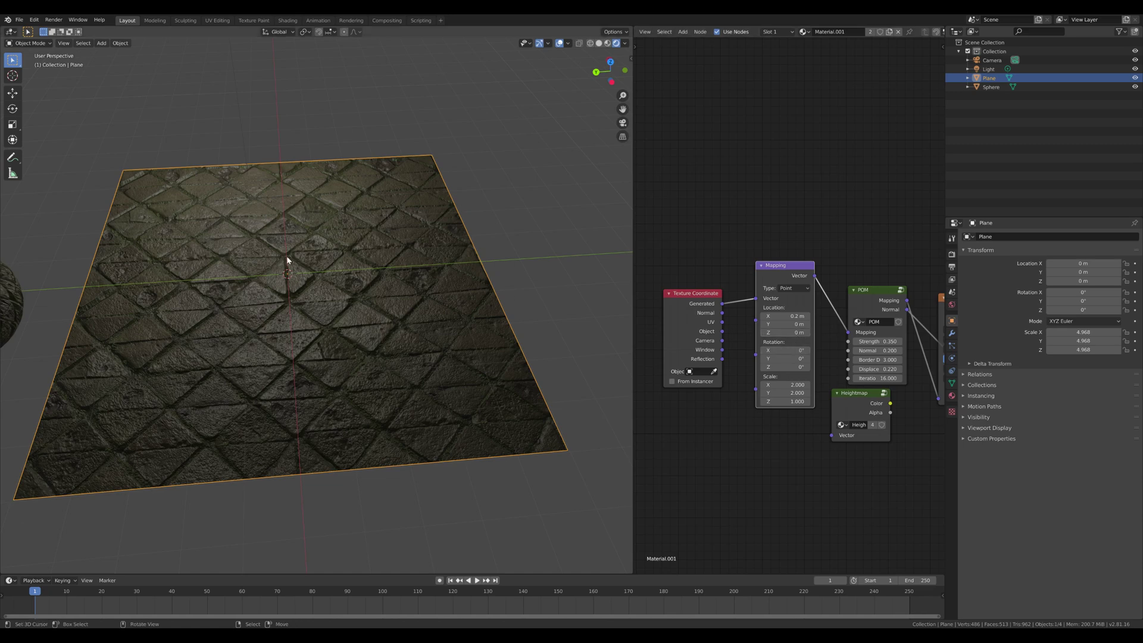
pyautogui.moveTo(287, 256); pyautogui.dragTo(311, 298, button='middle')
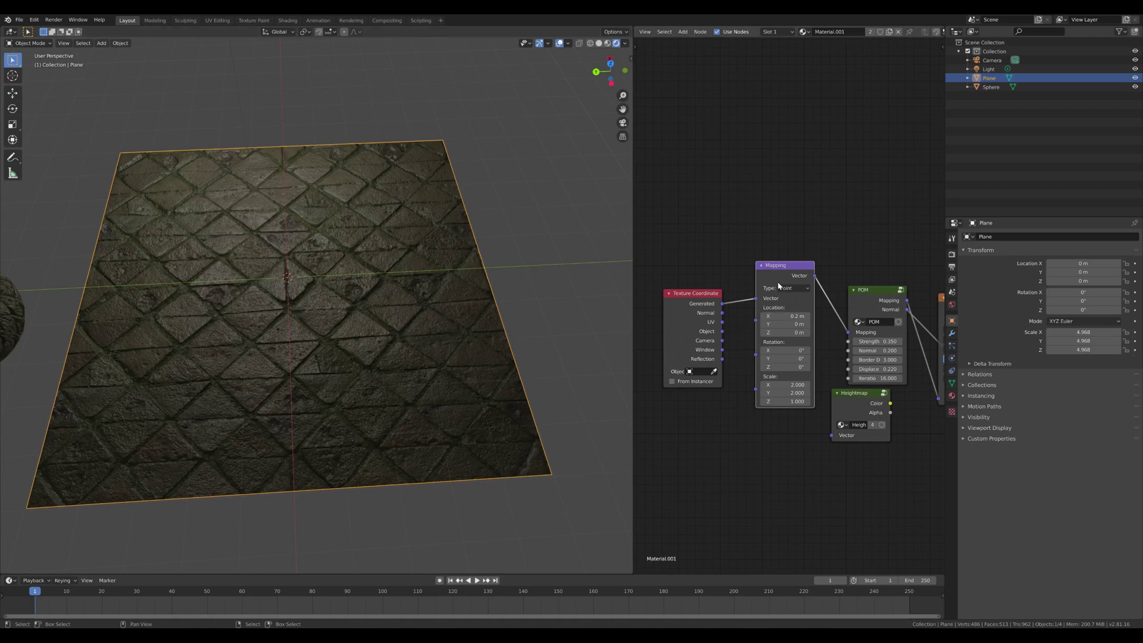
pyautogui.moveTo(365, 316); pyautogui.dragTo(418, 325, button='middle')
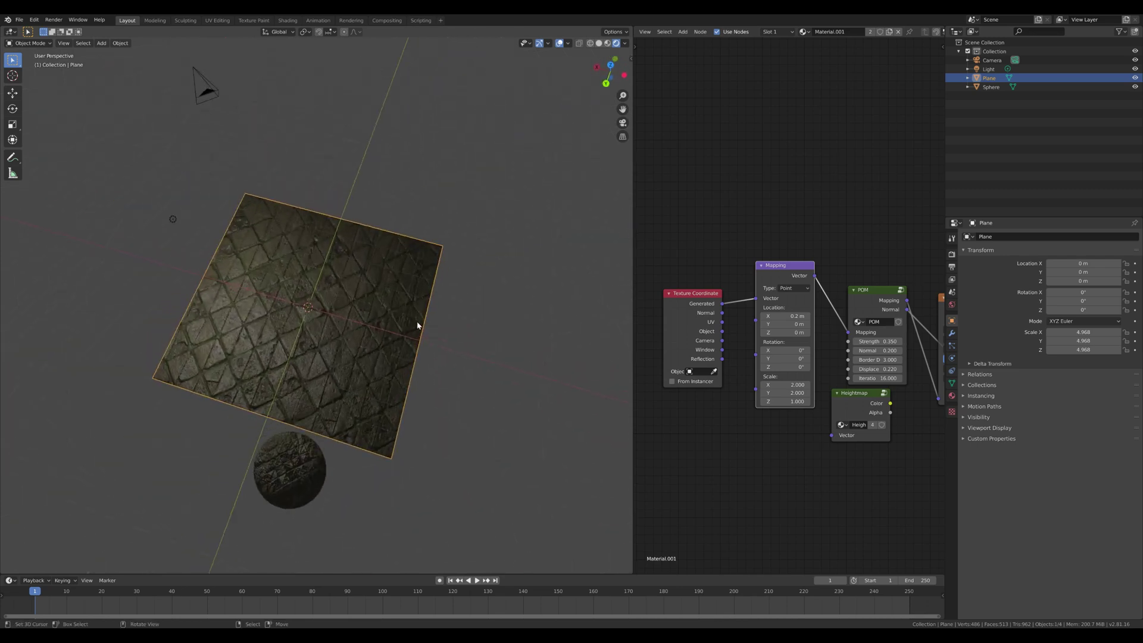
# Step: Rotate the plane 90° around Z with 'rz90'
pyautogui.write('rz90')
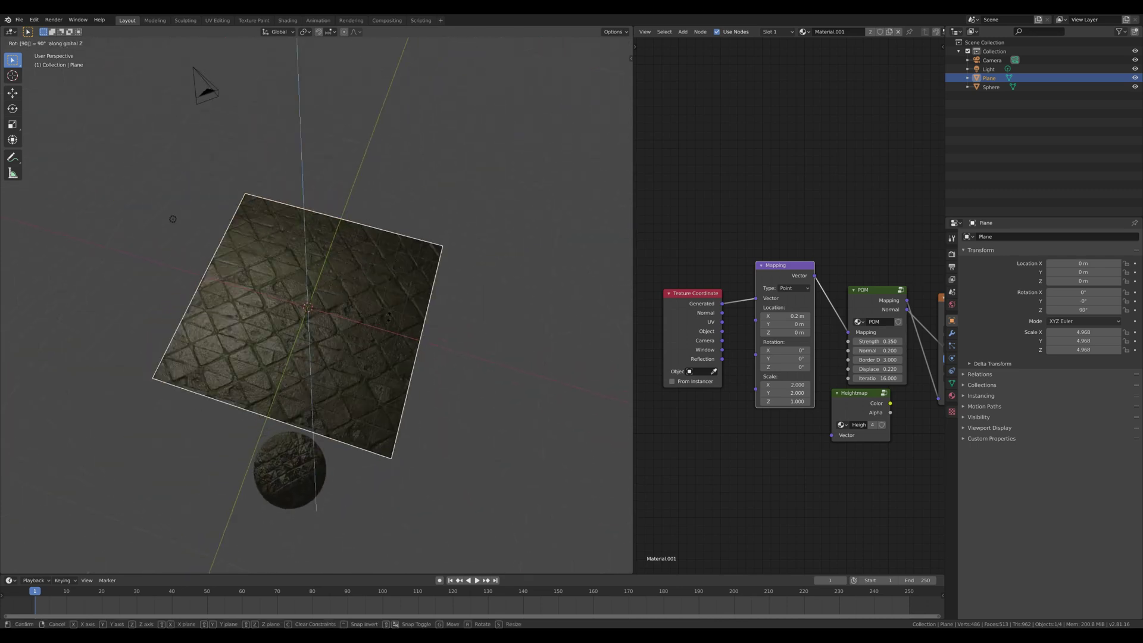
pyautogui.press('Return')
pyautogui.moveTo(323, 269); pyautogui.dragTo(378, 280, button='middle')
# Step: Try squashing the plane along X, then undo it to restore the uniform 4.968 scale
pyautogui.press('s')
pyautogui.press('x')
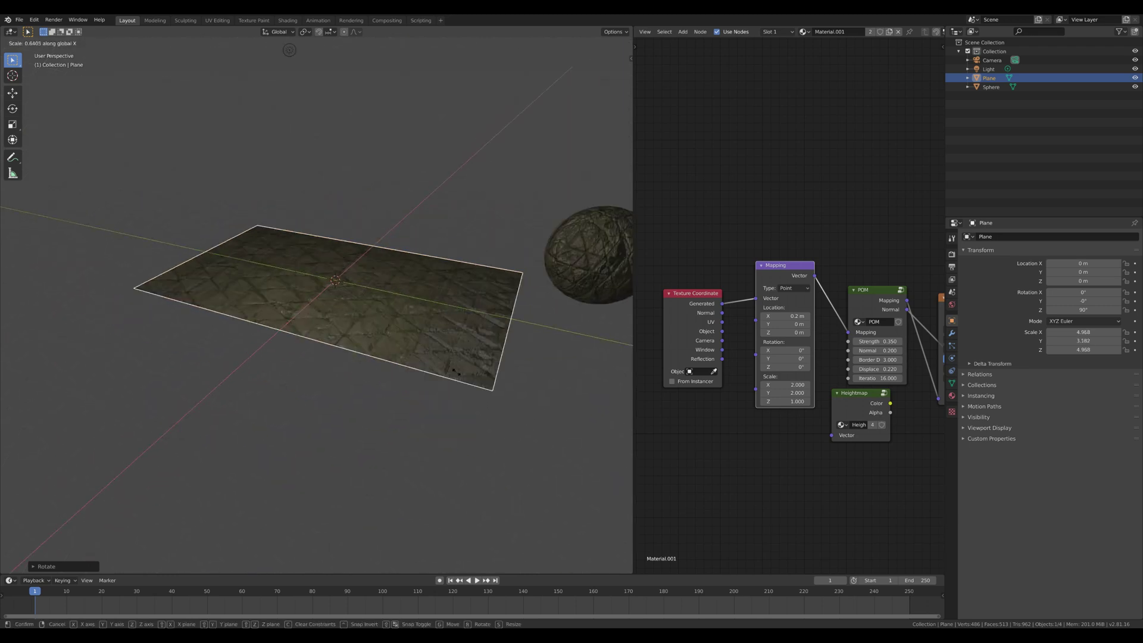
pyautogui.click(359, 324)
pyautogui.moveTo(359, 324)
pyautogui.mouseDown(button='middle')
pyautogui.moveTo(400, 350)
pyautogui.moveTo(395, 357)
pyautogui.moveTo(395, 316)
pyautogui.moveTo(380, 334)
pyautogui.mouseUp(button='middle')
pyautogui.press('ctrl')
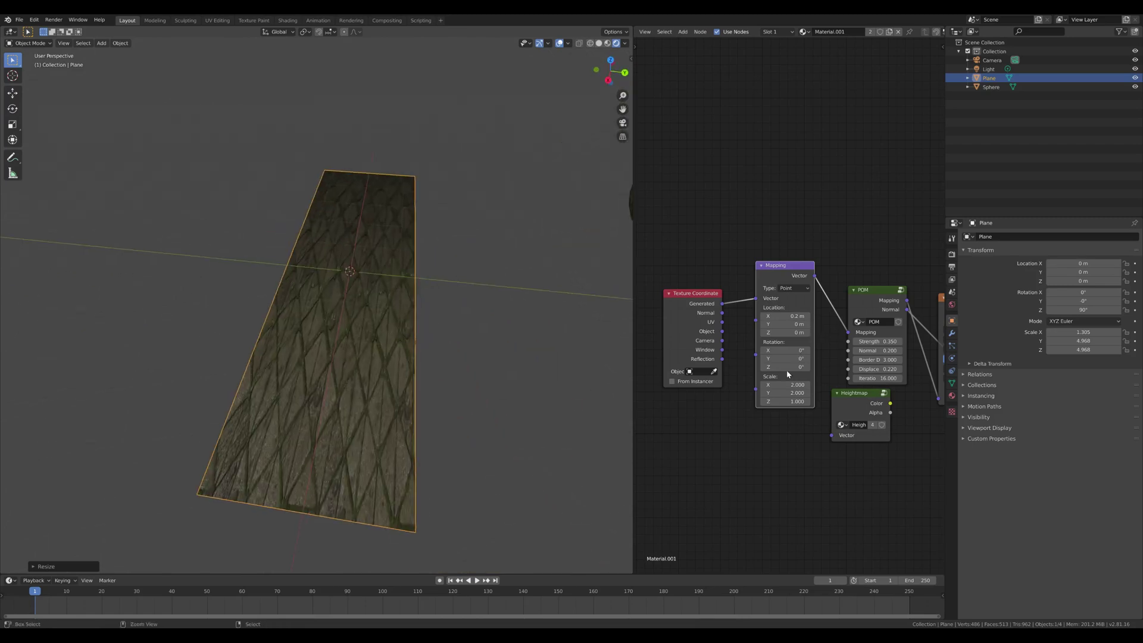
pyautogui.hotkey('ctrl', 'z')
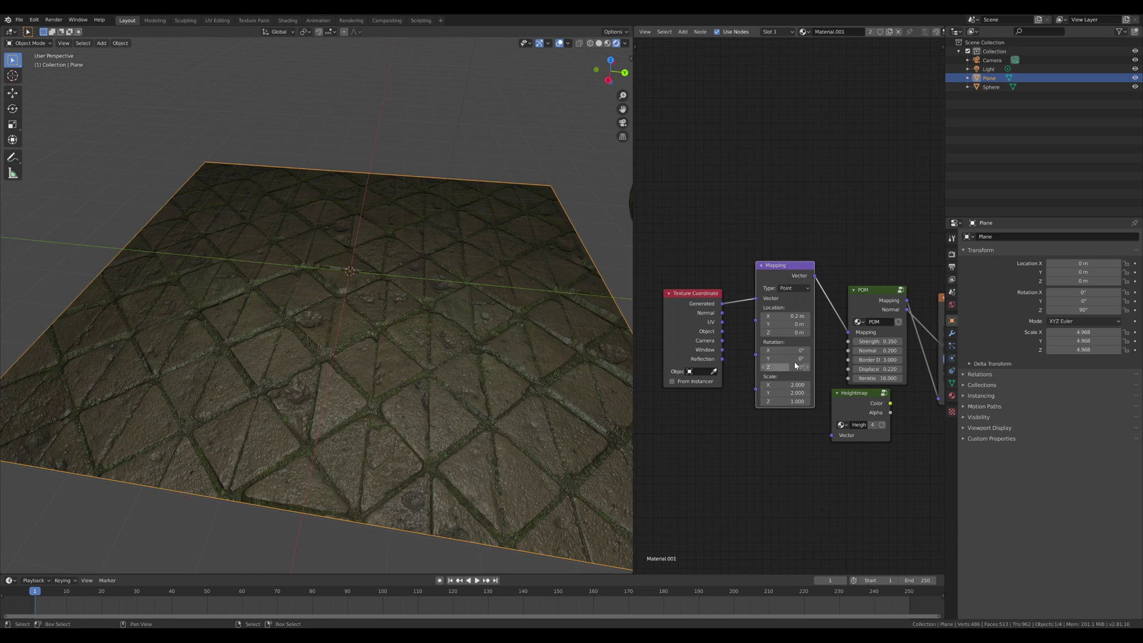
pyautogui.scroll(-5, 387, 261)
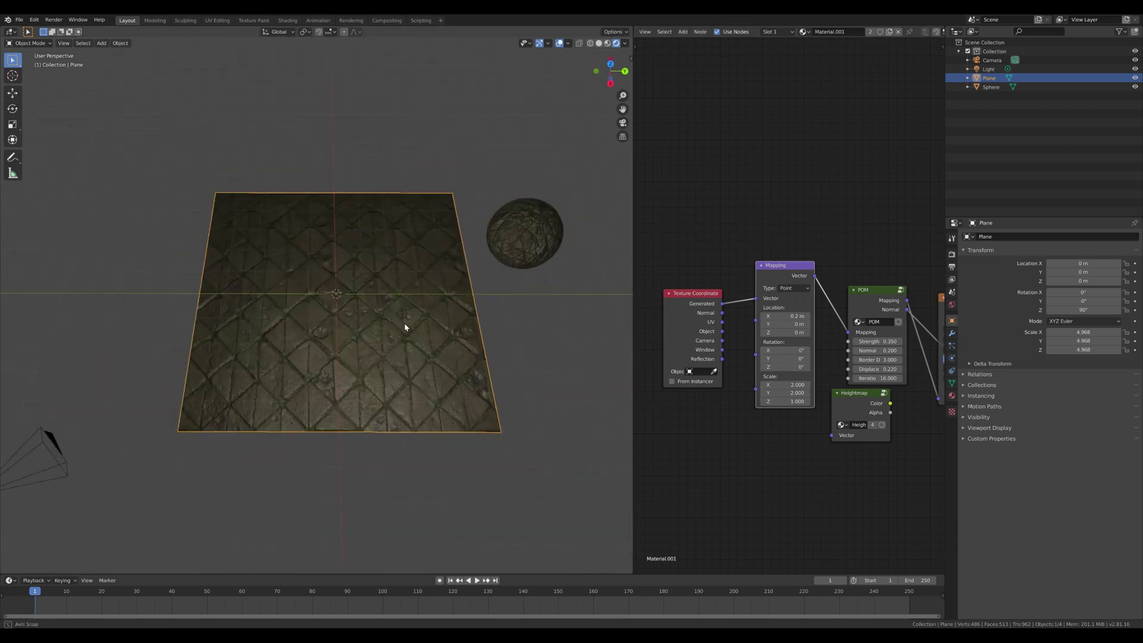
pyautogui.moveTo(406, 321)
pyautogui.mouseDown(button='middle')
pyautogui.moveTo(408, 305)
pyautogui.moveTo(397, 314)
pyautogui.mouseUp(button='middle')
pyautogui.moveTo(485, 348); pyautogui.dragTo(512, 418, button='middle')
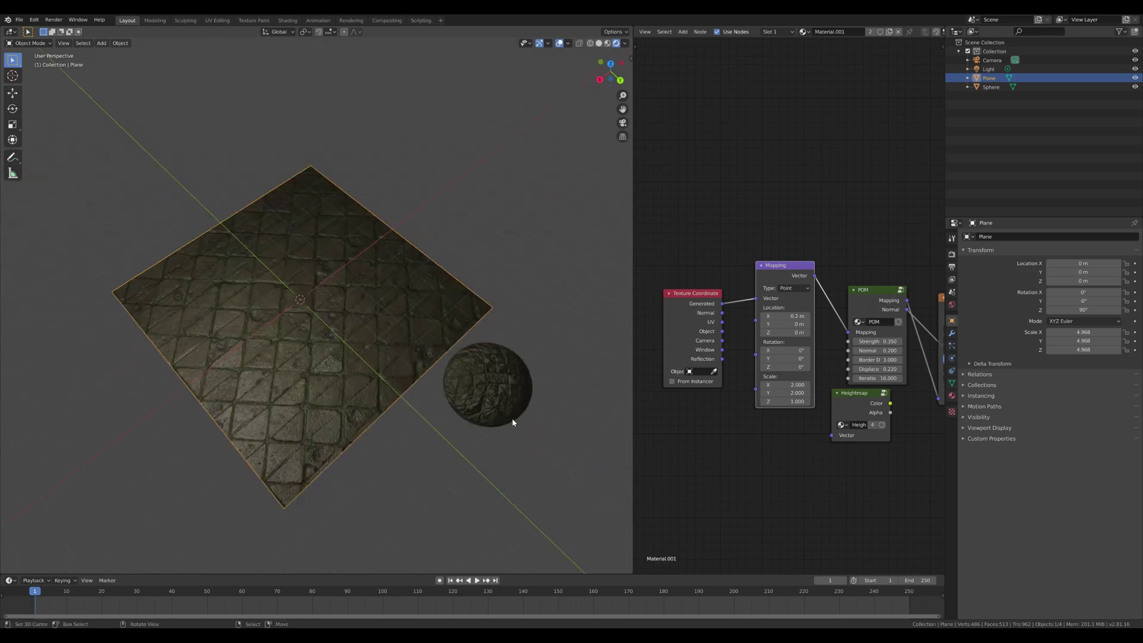
# Step: Move the sphere along Y so it sits over the tiled plane
pyautogui.click(512, 418)
pyautogui.press('g')
pyautogui.press('y')
pyautogui.click(313, 301)
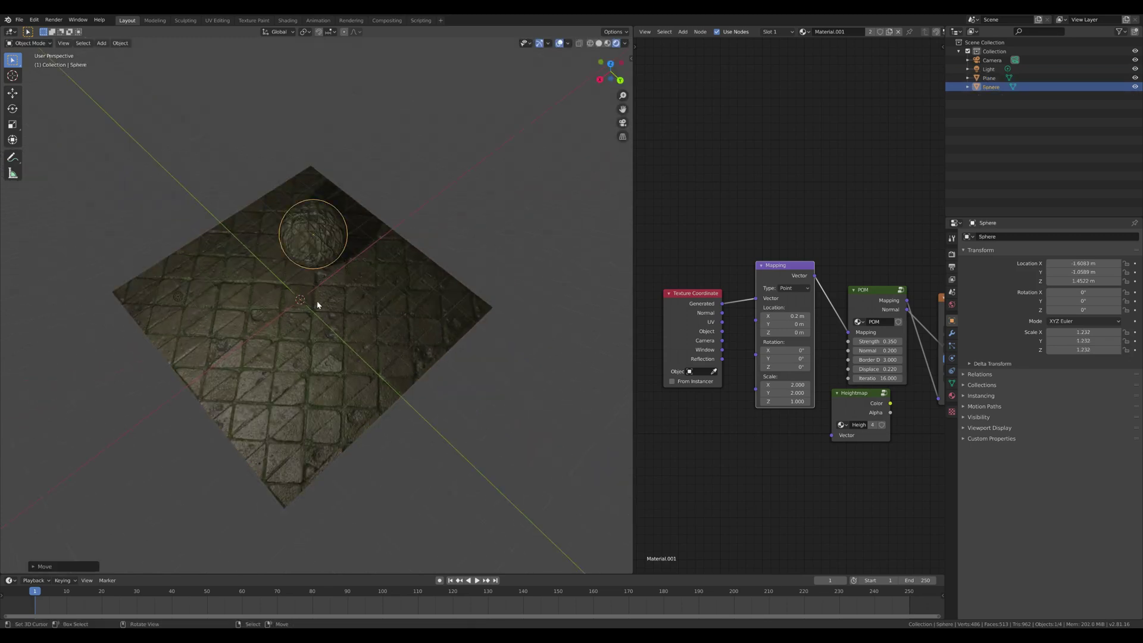
pyautogui.moveTo(316, 304); pyautogui.dragTo(420, 358, button='middle')
pyautogui.scroll(3, 397, 324)
pyautogui.scroll(-2, 862, 378)
# Step: Align the Heightmap node under POM and move the Image Texture node higher
pyautogui.moveTo(862, 377); pyautogui.dragTo(707, 384, button='middle')
pyautogui.moveTo(707, 383); pyautogui.dragTo(719, 375)
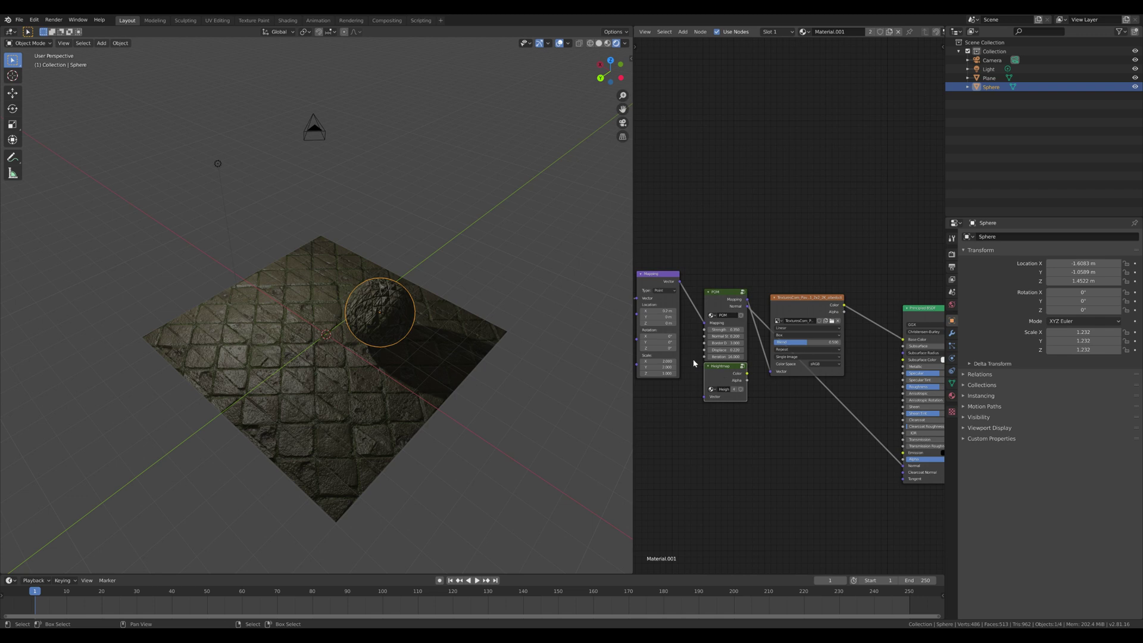
pyautogui.moveTo(805, 301); pyautogui.dragTo(810, 256)
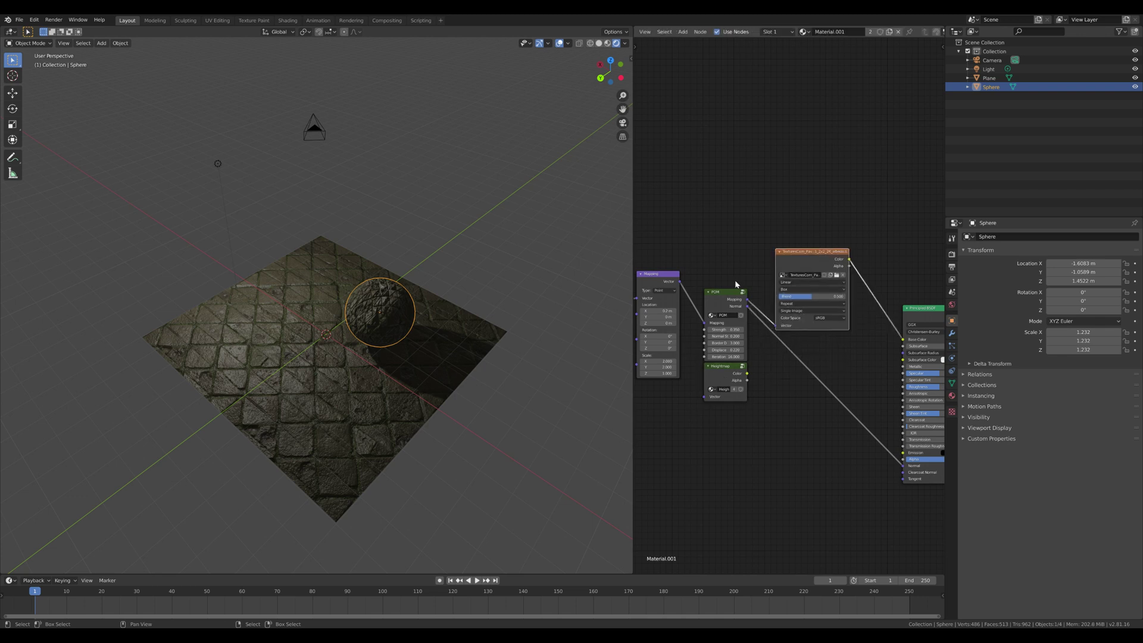
pyautogui.moveTo(341, 374); pyautogui.dragTo(382, 397, button='middle')
pyautogui.scroll(3, 411, 374)
pyautogui.scroll(3, 382, 397)
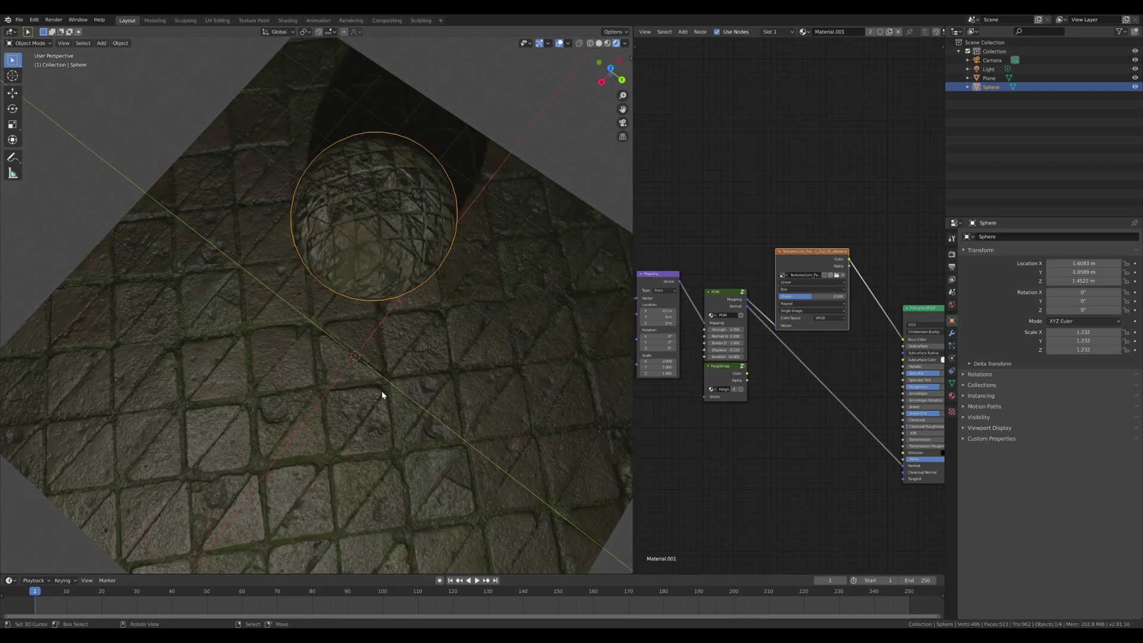
pyautogui.scroll(3, 382, 394)
pyautogui.moveTo(382, 395); pyautogui.dragTo(462, 359, button='middle')
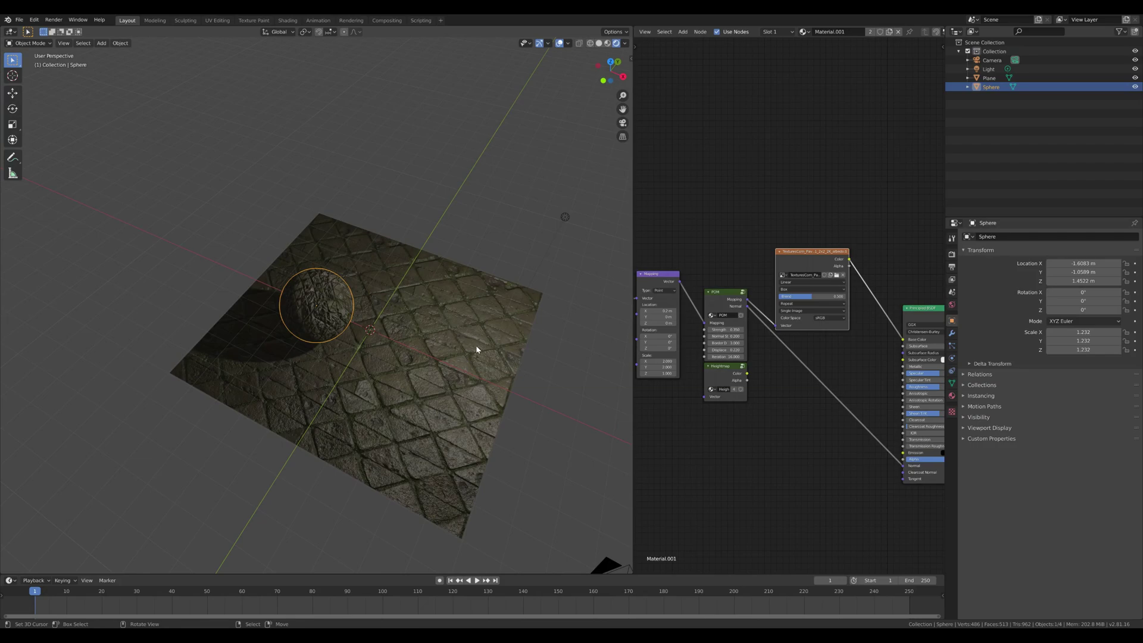